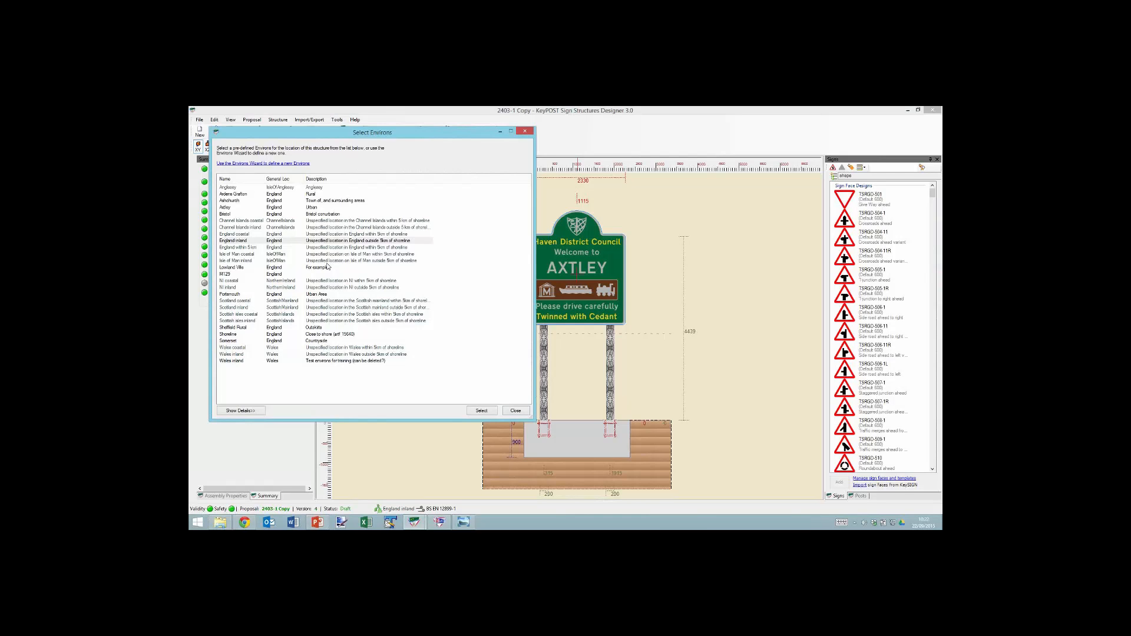
Assign the predefined Axtley environs to the proposal after reviewing its location details, and accept the updated local factors
left_click(246, 195)
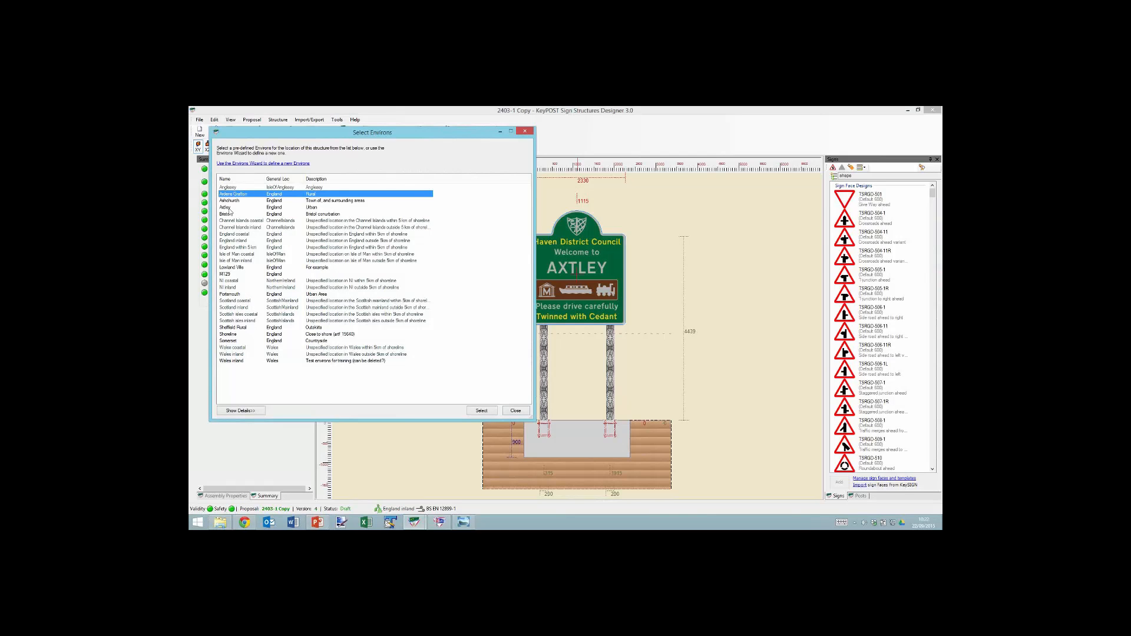
left_click(229, 208)
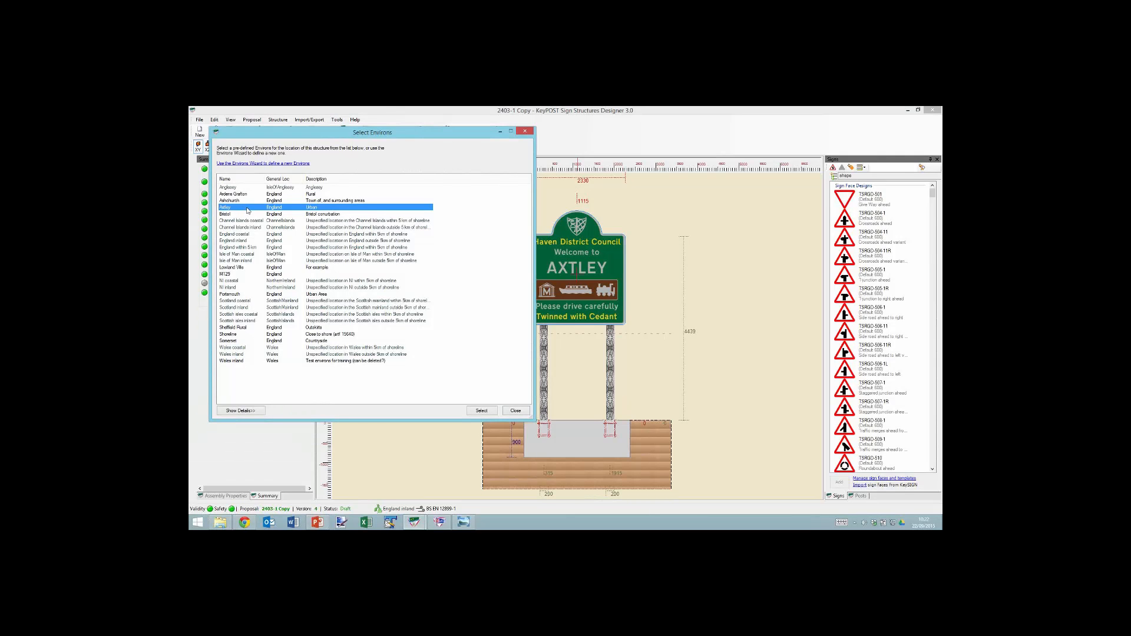
left_click(248, 411)
left_click_drag(384, 133, 382, 123)
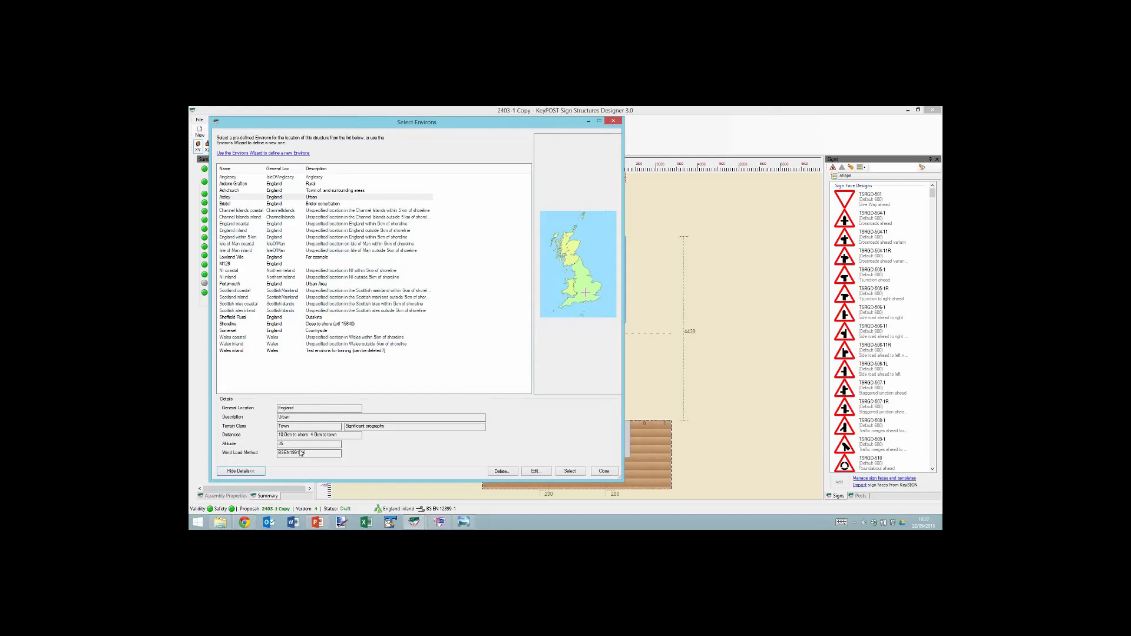
left_click(567, 471)
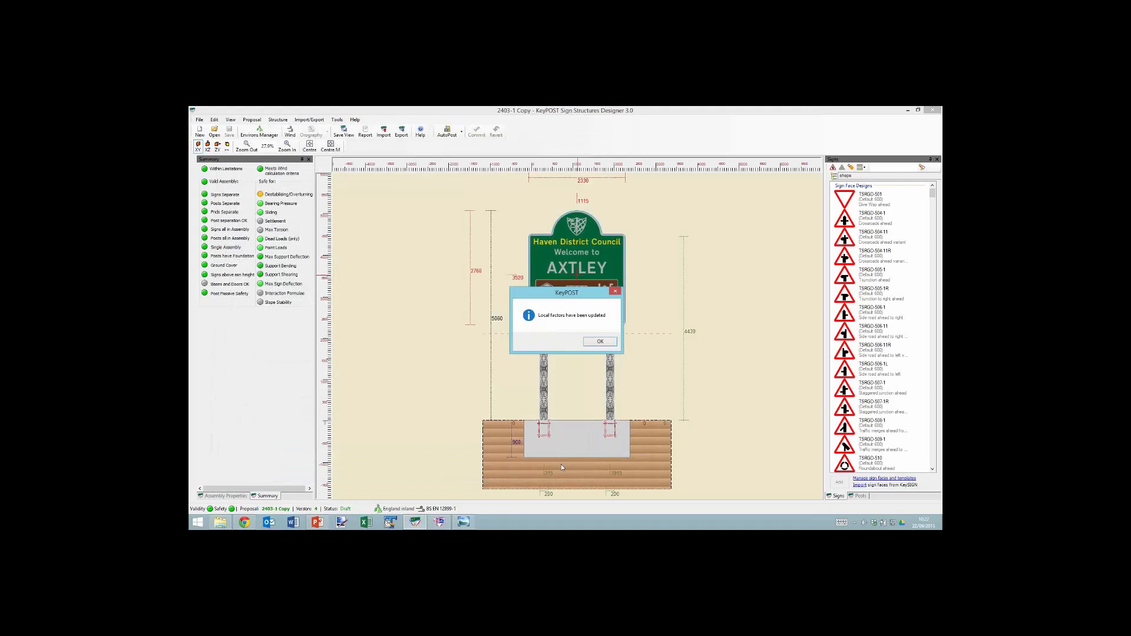
left_click(603, 342)
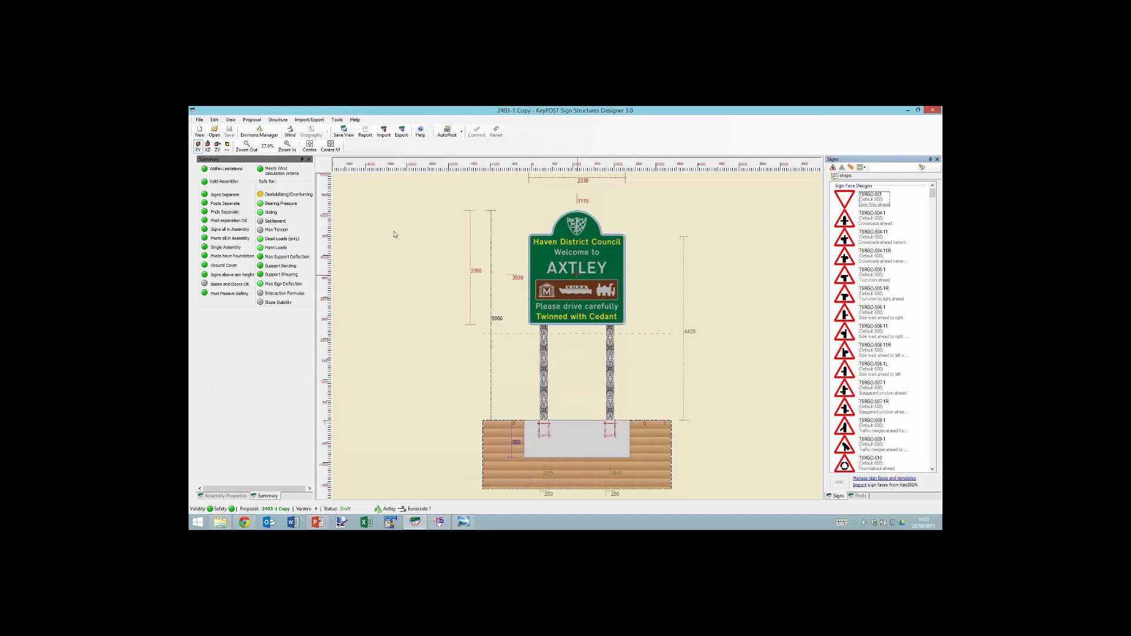
Check the capacity used for overturning and review the proposal's wind characteristics, including the Eurocode 1 wind load settings
mouse_move(262, 200)
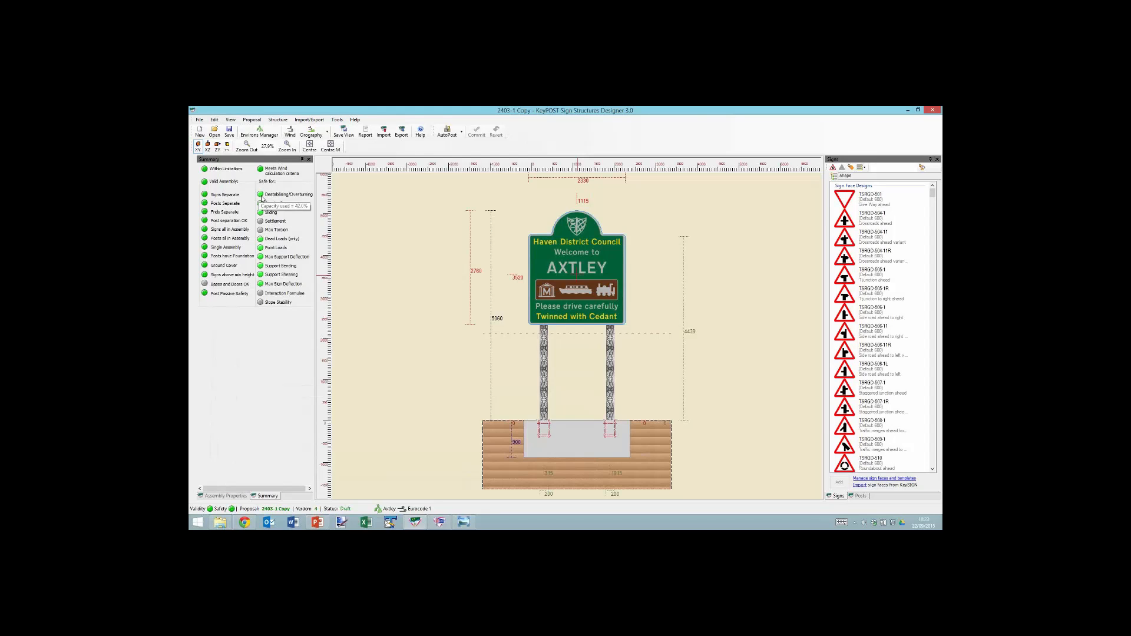
left_click(254, 121)
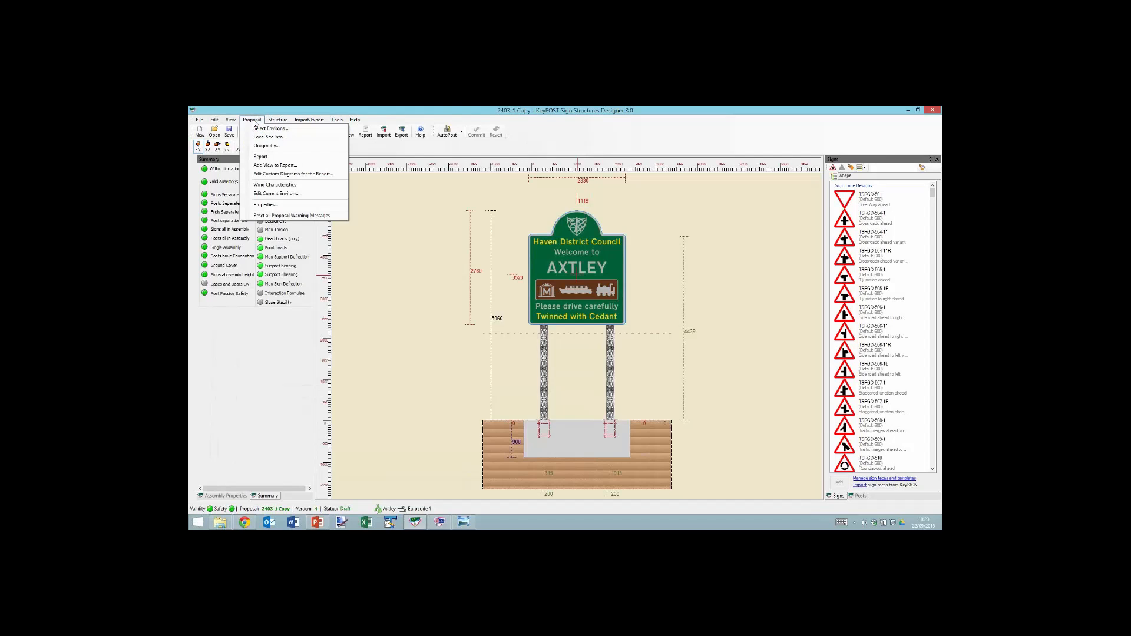
left_click(330, 187)
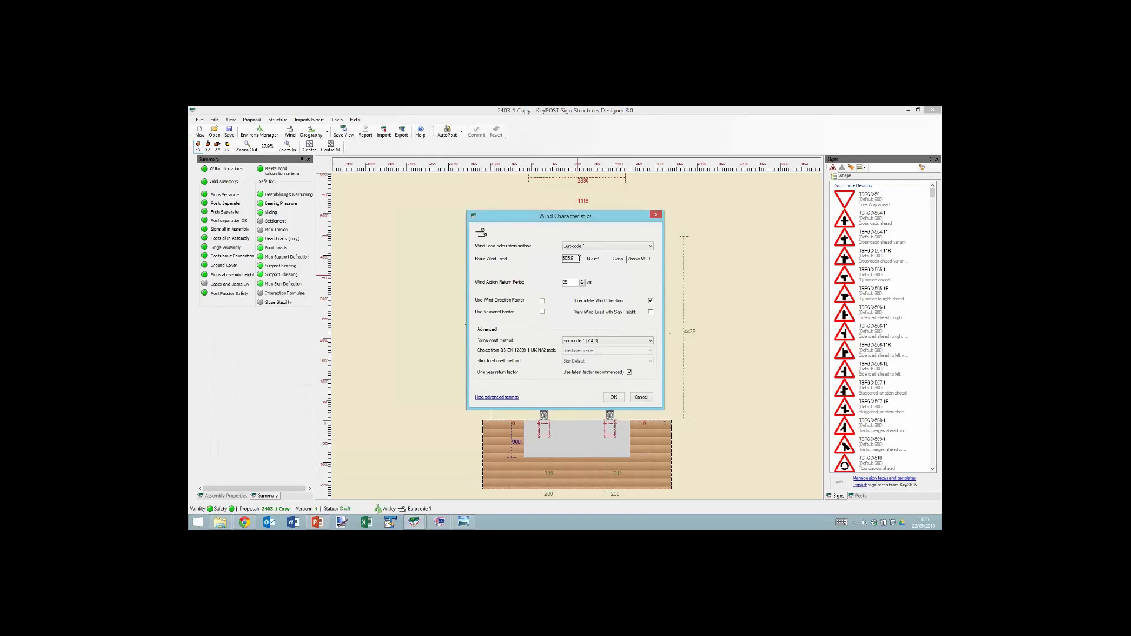
left_click(615, 397)
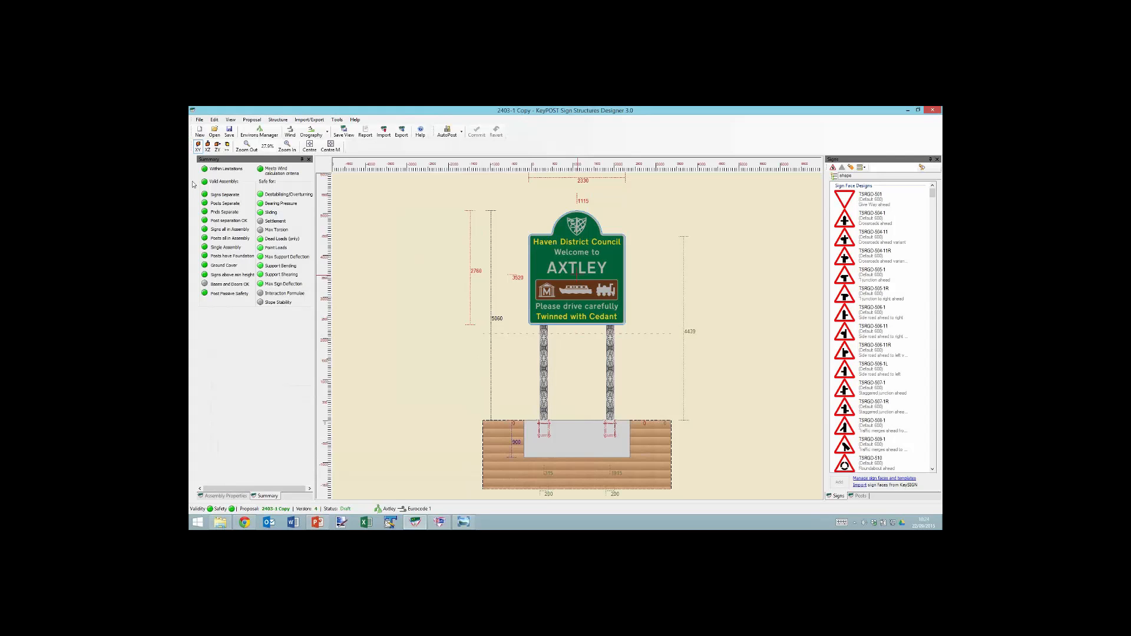
Close the proposal 2403-1 Copy without saving its changes
left_click(198, 121)
left_click(212, 148)
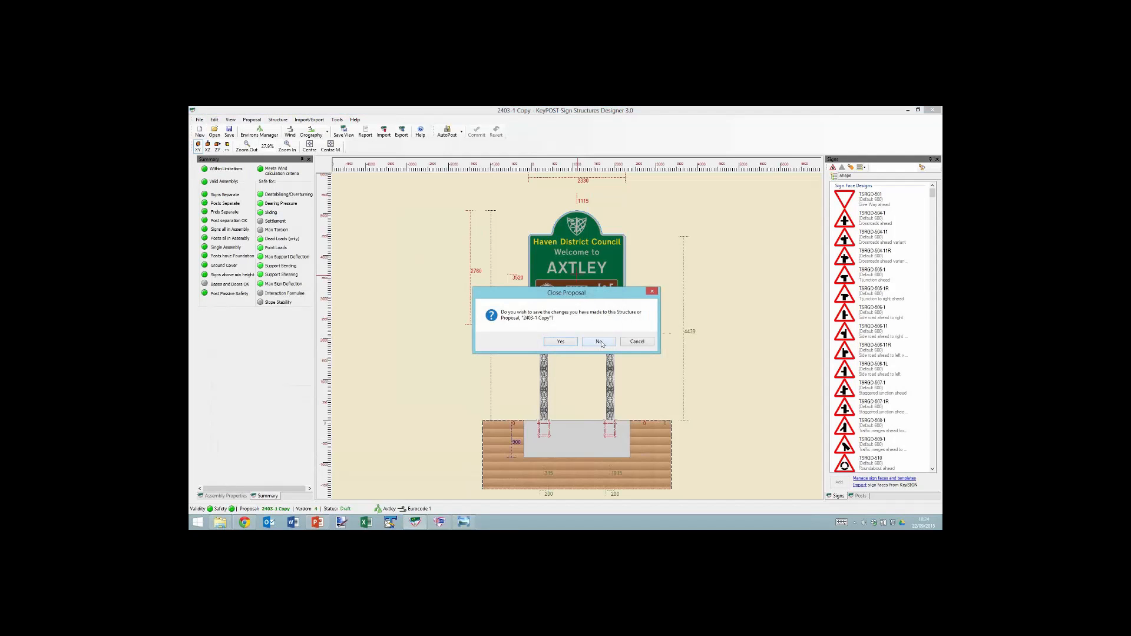
left_click(599, 342)
Switch to AutoCAD, then open the reference photo 6 - AshEntry.jpg from the KeySIGN with KeyPOST 22-09-15 folder
left_click(439, 521)
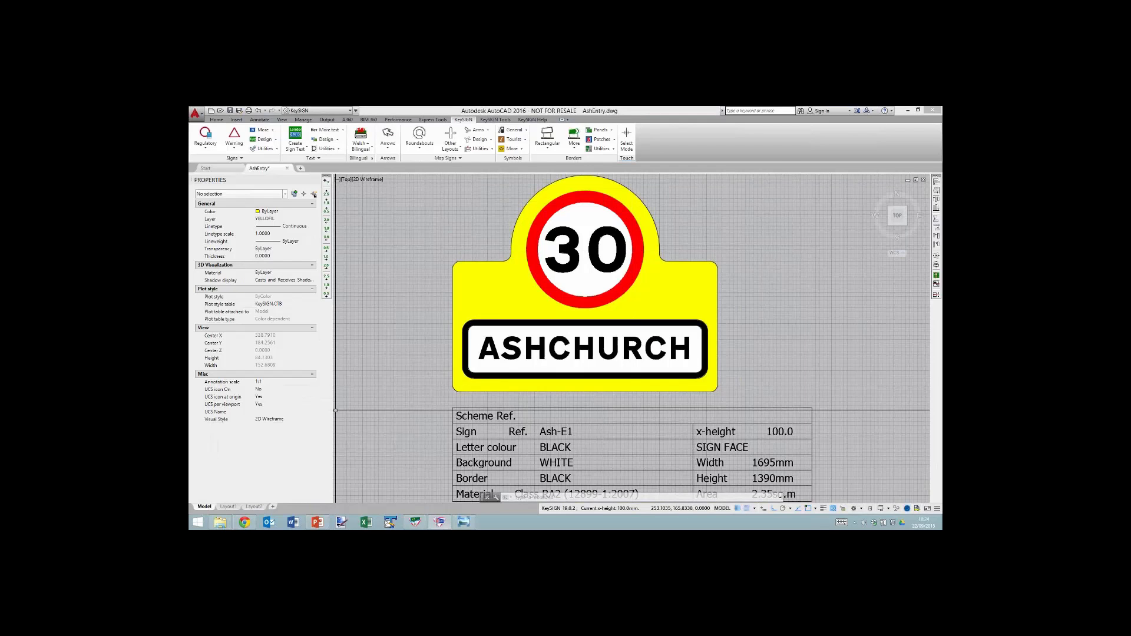
left_click(225, 522)
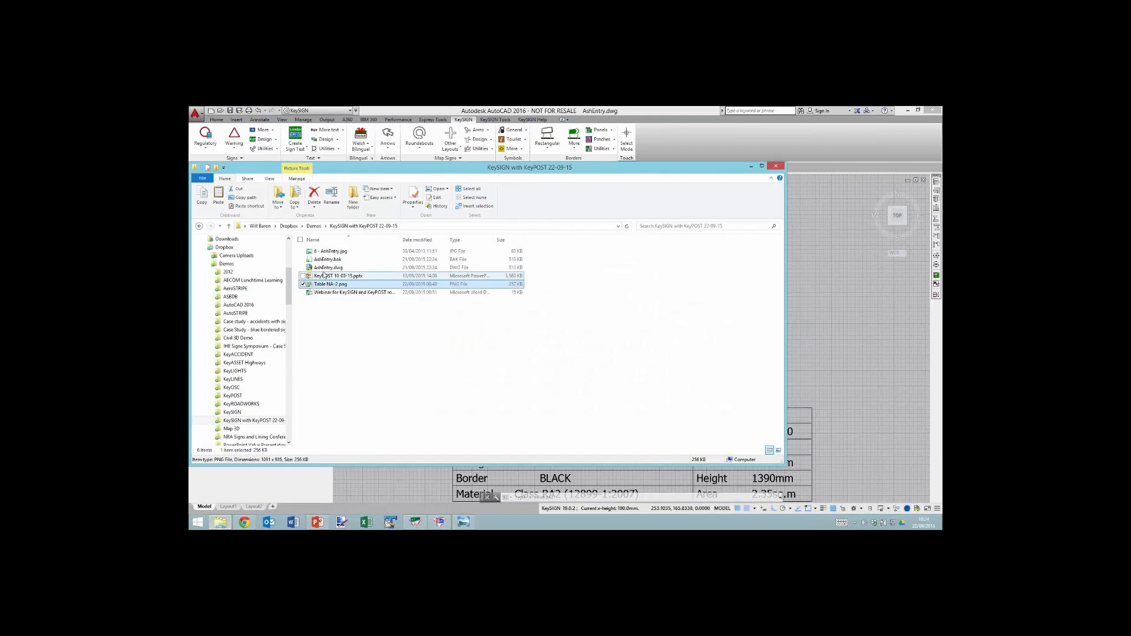
double_click(335, 252)
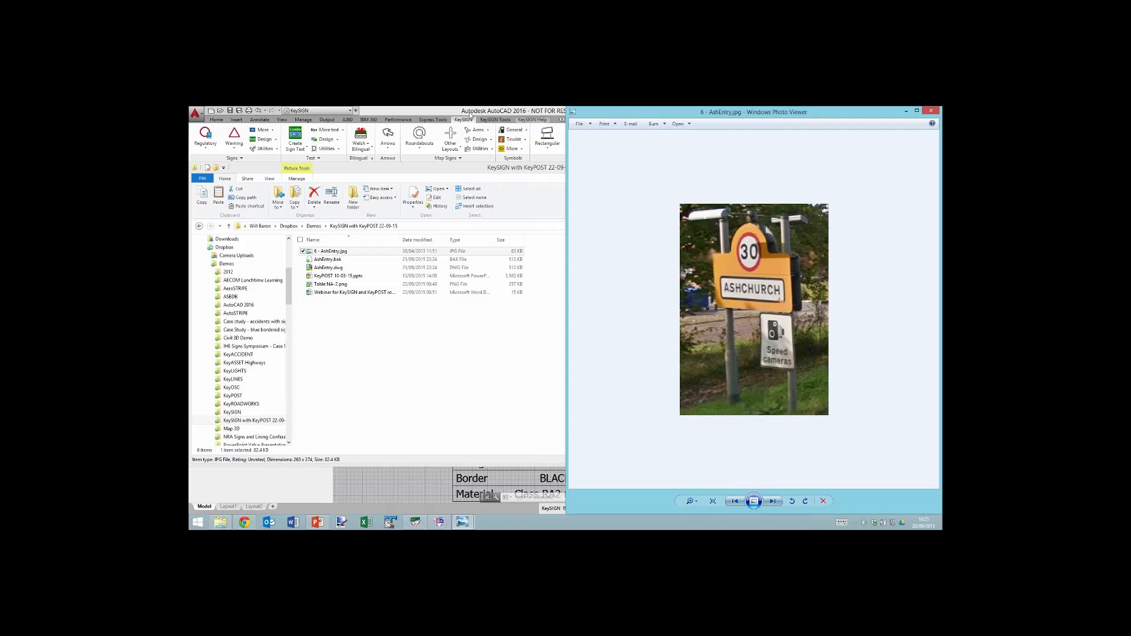
Return to the AshEntry.dwg drawing and export sign Ash-E1 to the running KeyPOST as a single proposal with reference AshhEnt
double_click(415, 111)
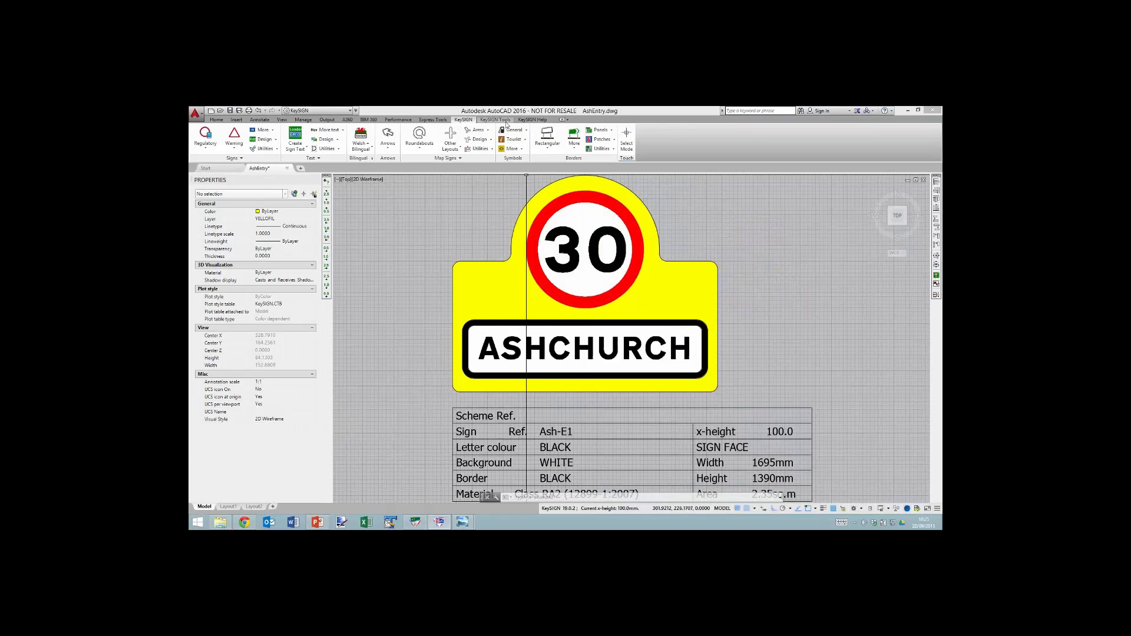
left_click(504, 120)
left_click(463, 152)
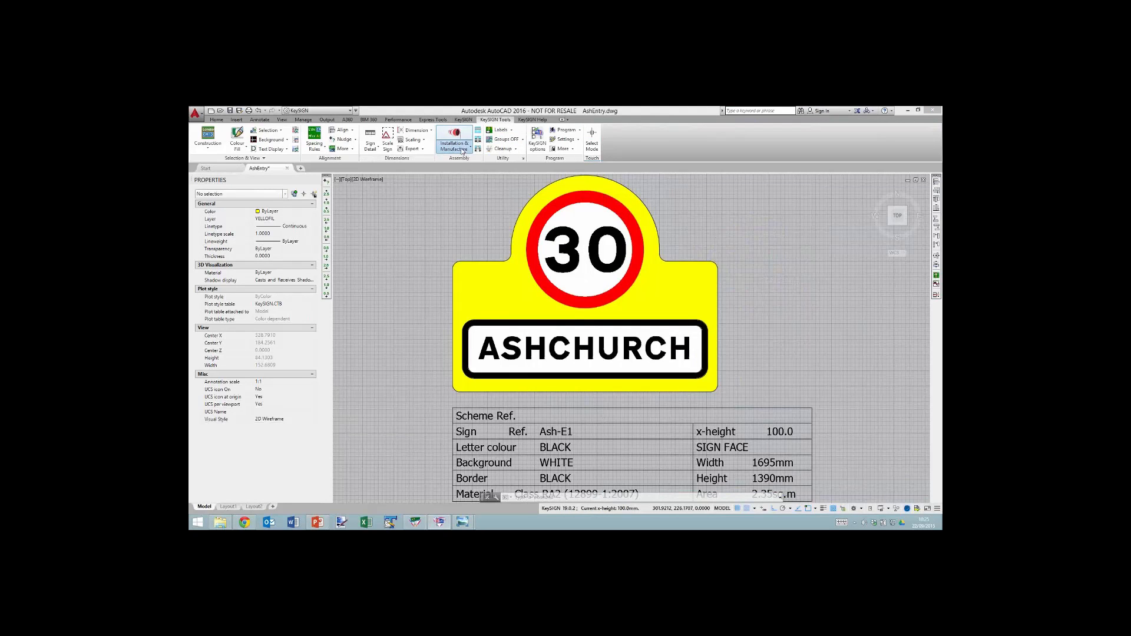
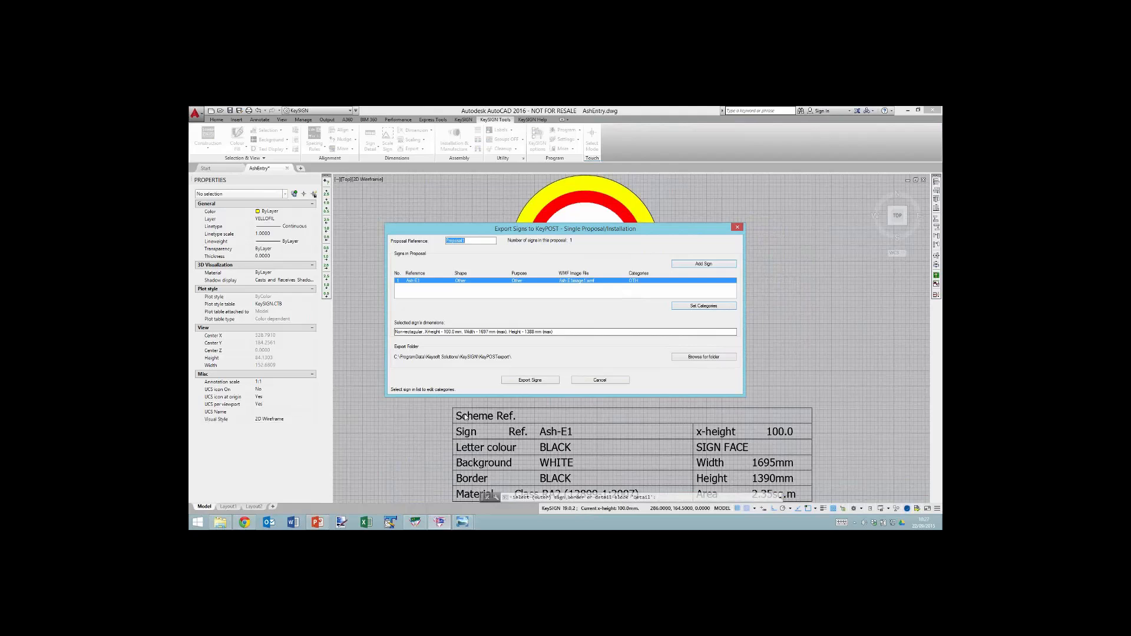
type("AshhEnt")
left_click(530, 380)
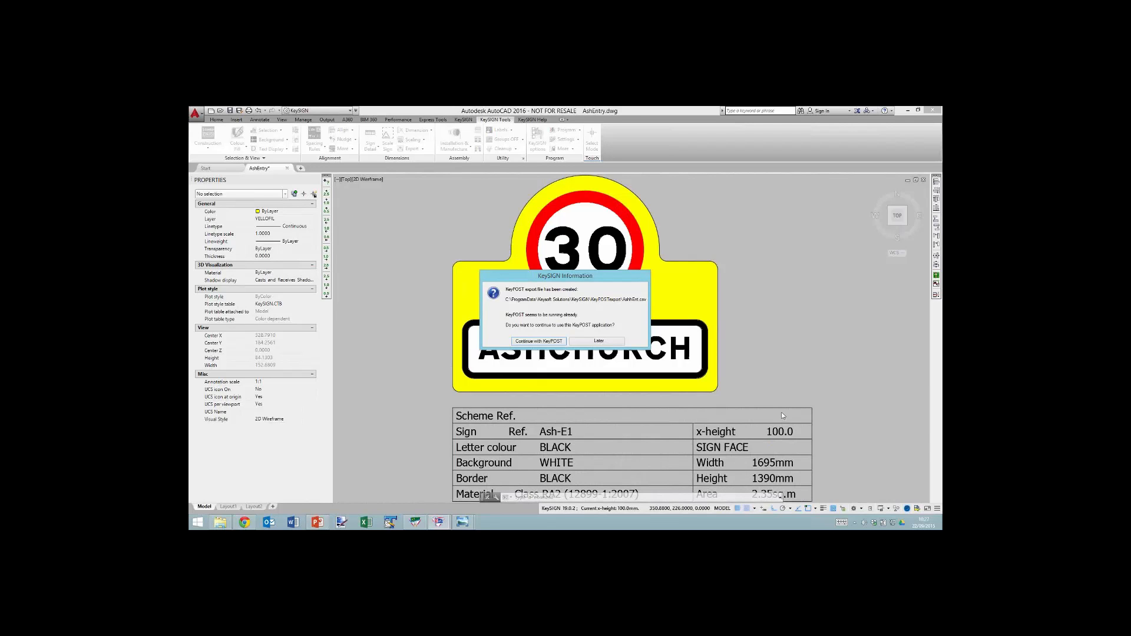
left_click(539, 341)
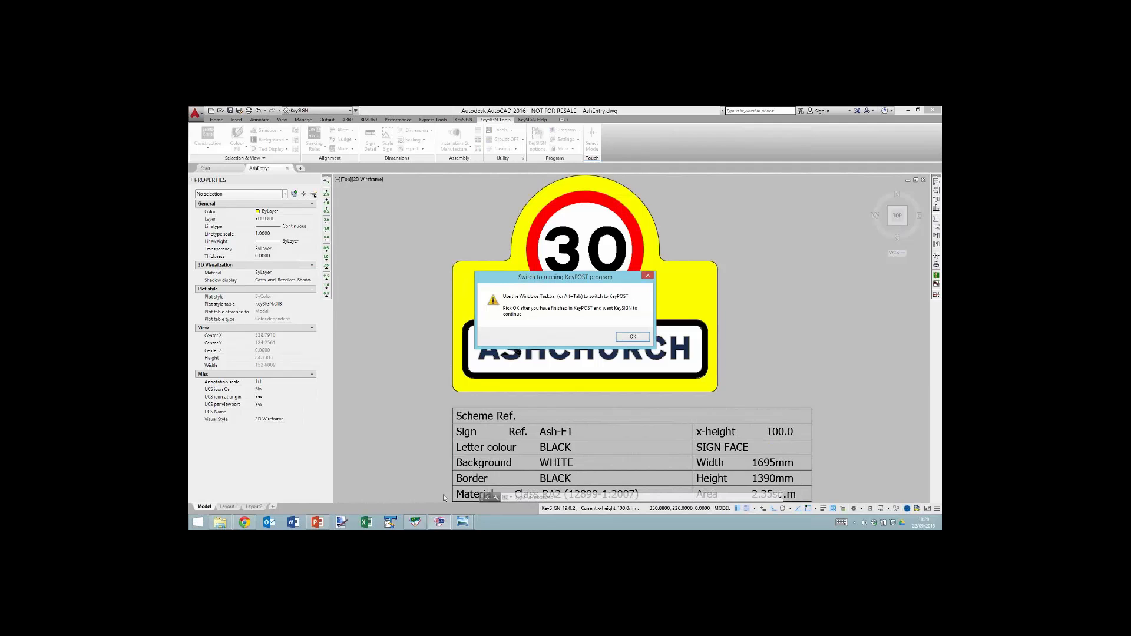
Switch to KeyPOST and fill in the new proposal's reference as My demo and its description as the Ashchurch town boundary sign
left_click(419, 523)
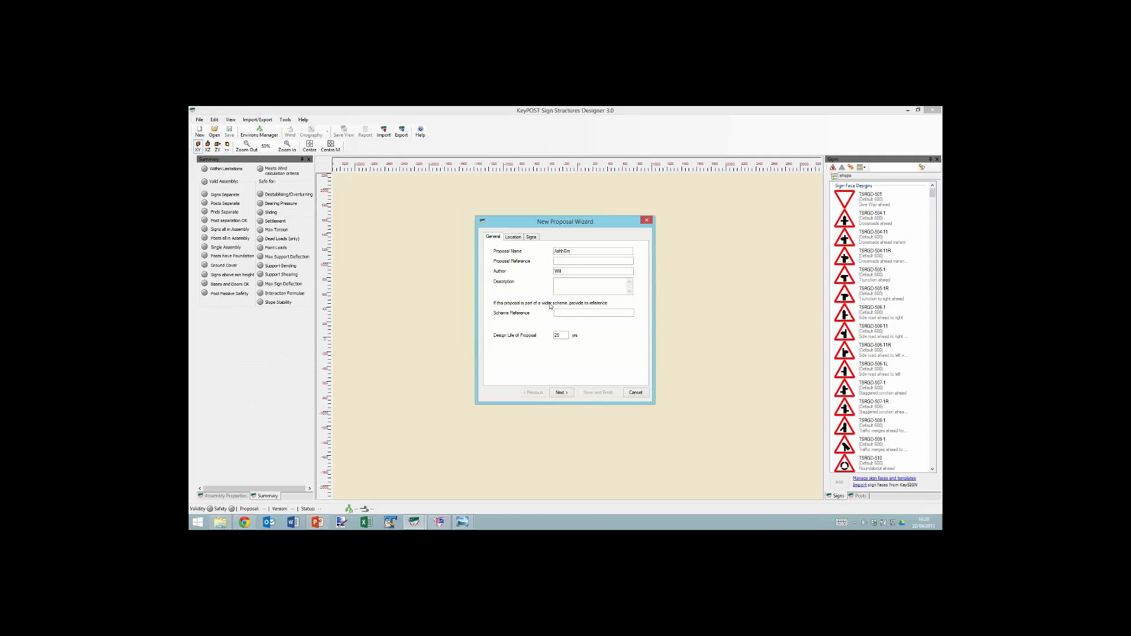
left_click(587, 251)
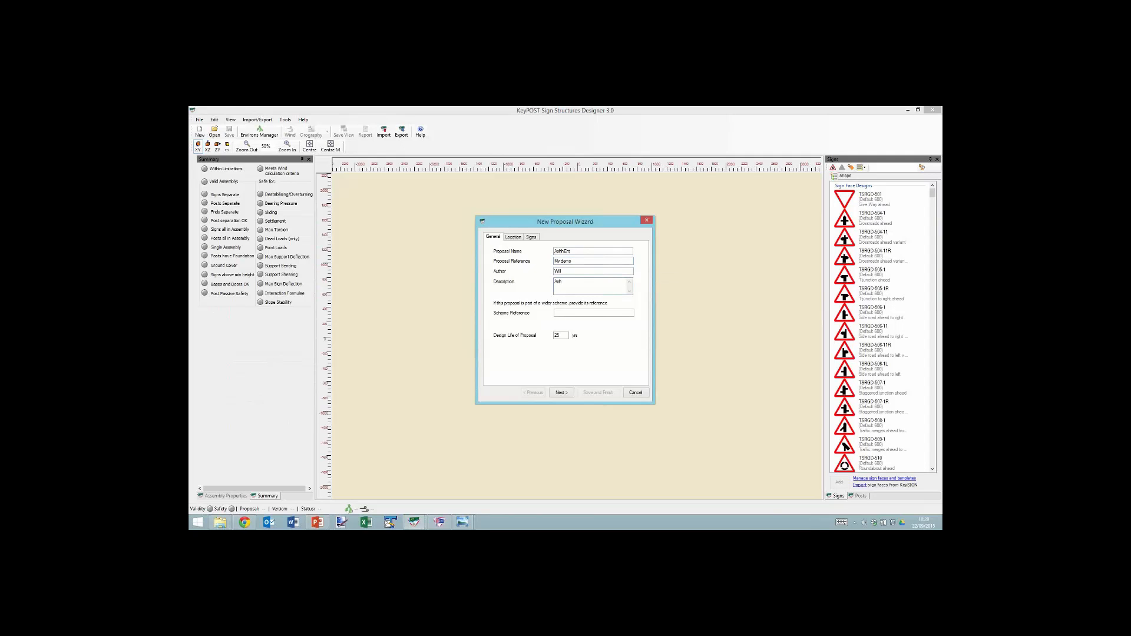
type("ch town boundary sign")
Set the proposal's location to the existing Ashchurch environs and continue to the signs page
left_click(514, 237)
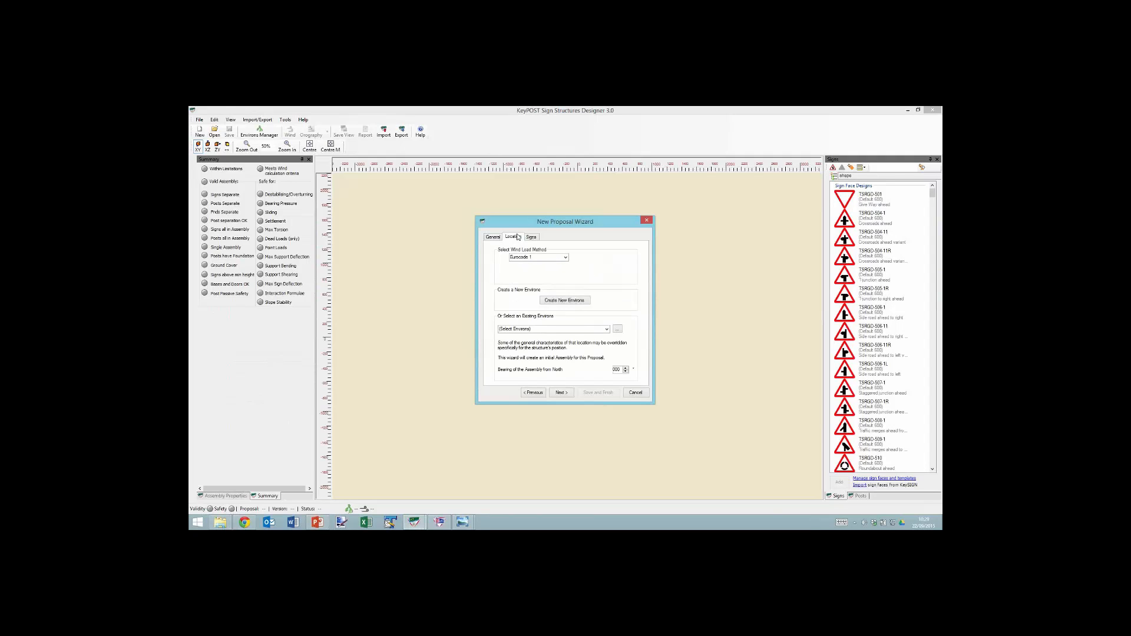
left_click(606, 330)
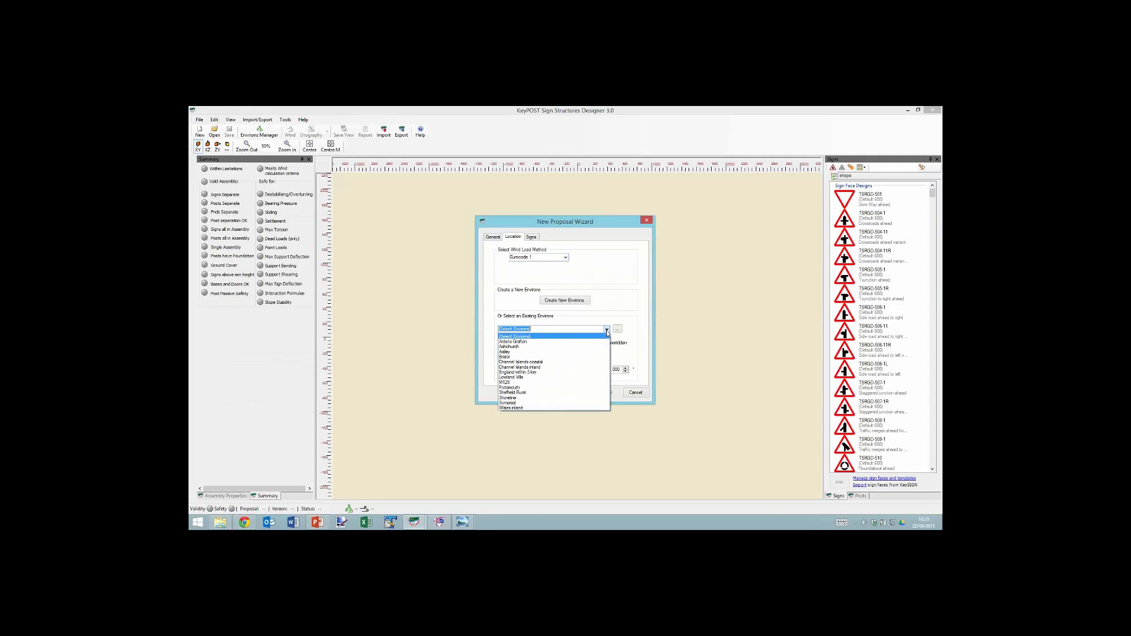
left_click(524, 347)
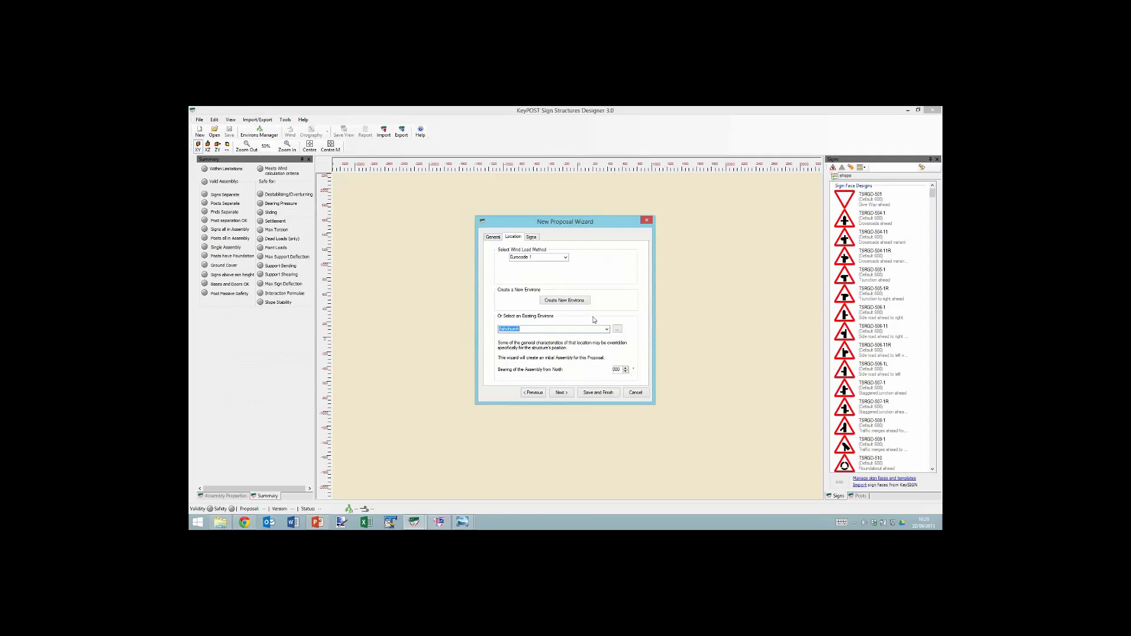
left_click(560, 392)
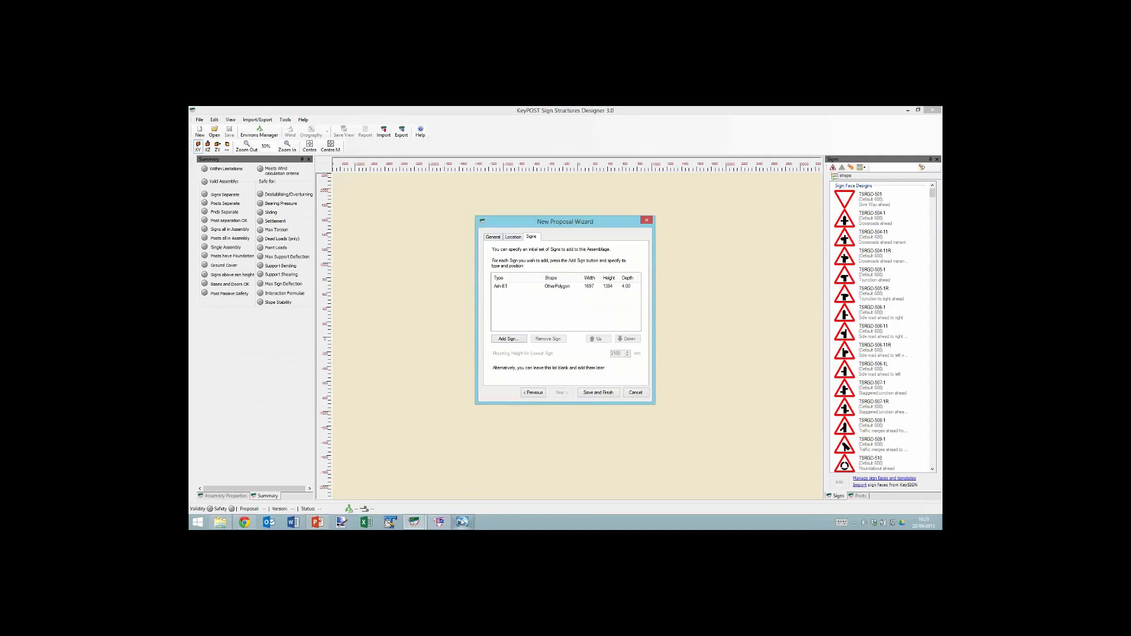
Consult the Ashchurch site photo and add the matching rectangular speed cameras sign, TSRGD-878v2, to the proposal
mouse_move(463, 521)
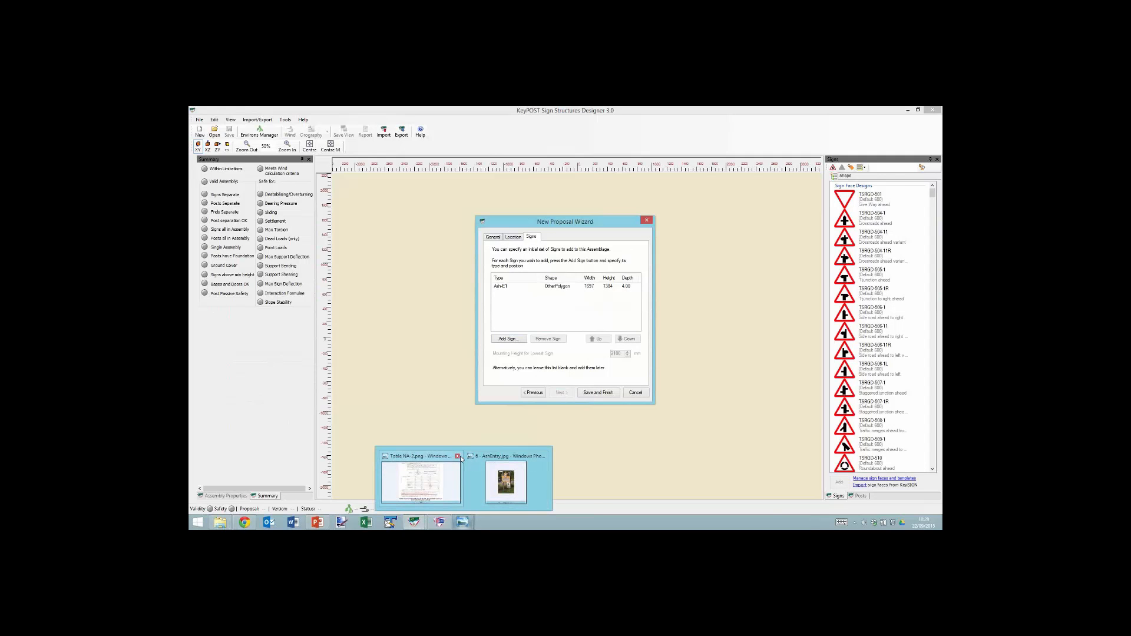
left_click(471, 482)
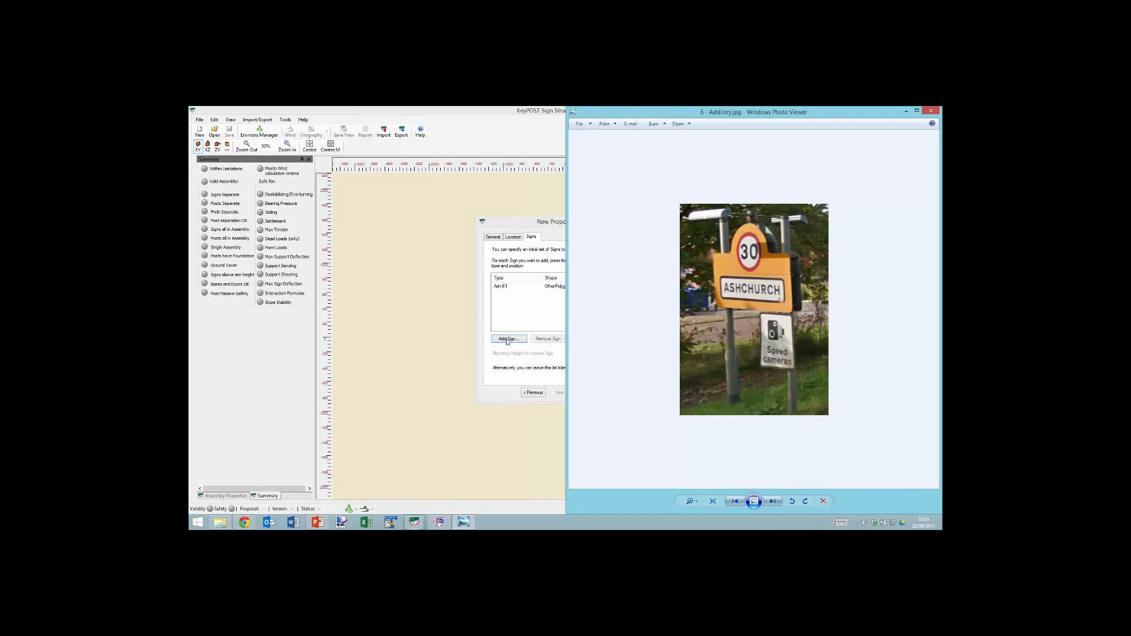
left_click(507, 339)
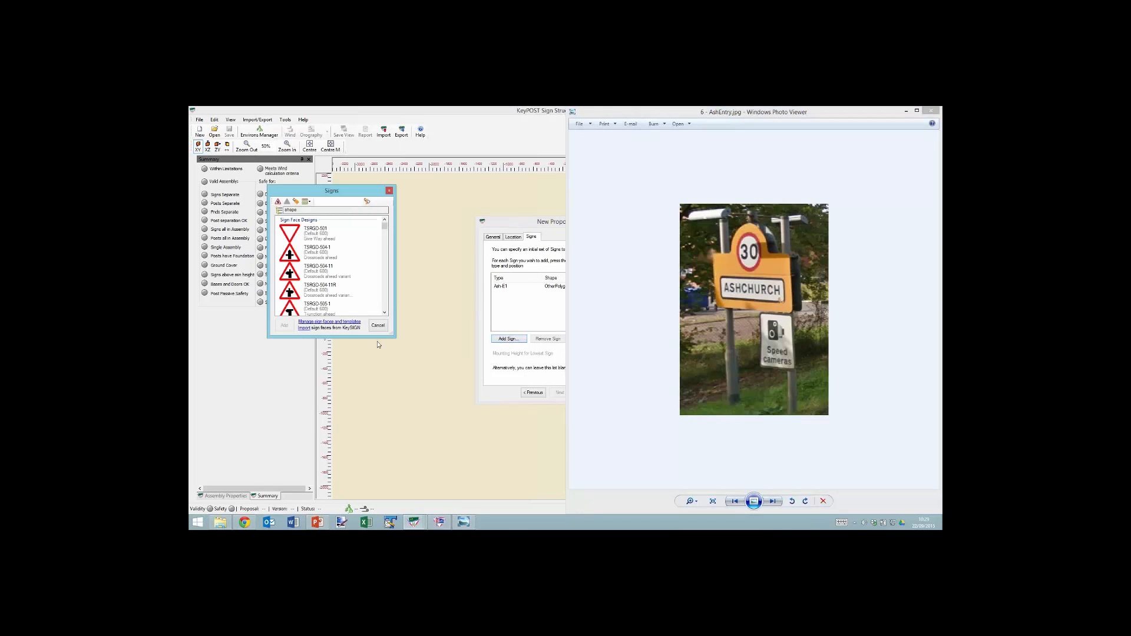
left_click_drag(394, 337, 788, 474)
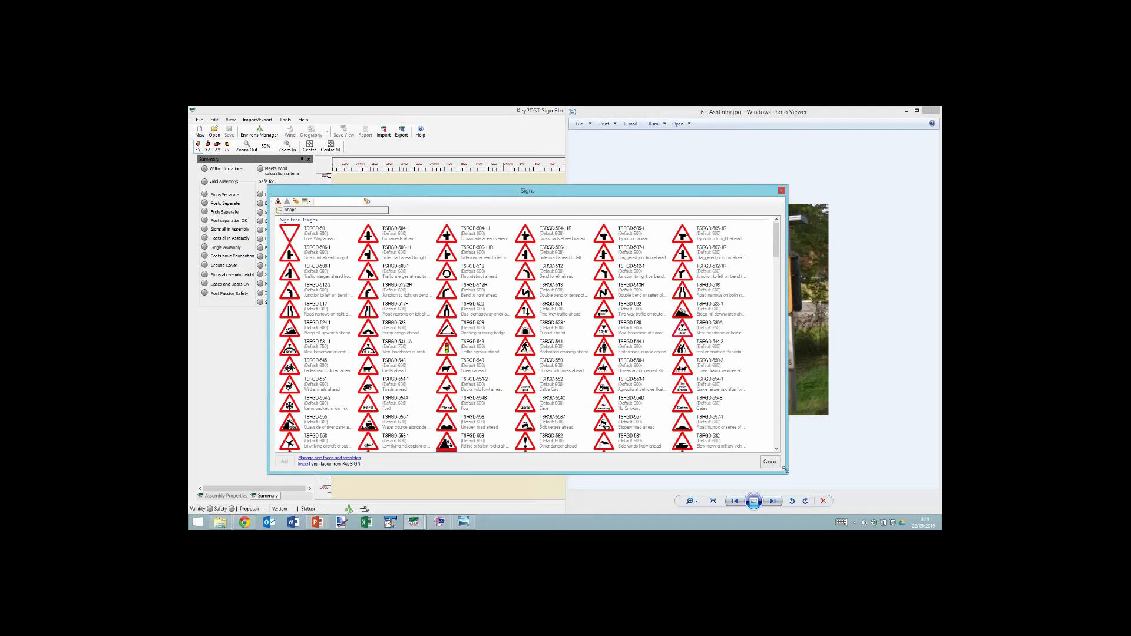
left_click(280, 211)
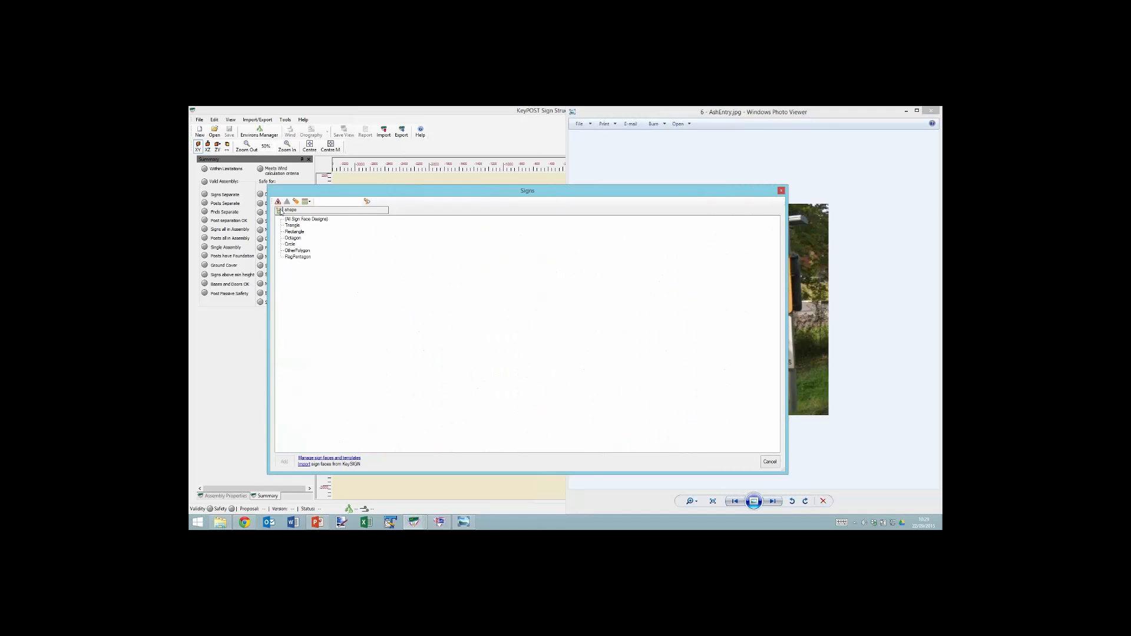
left_click(294, 231)
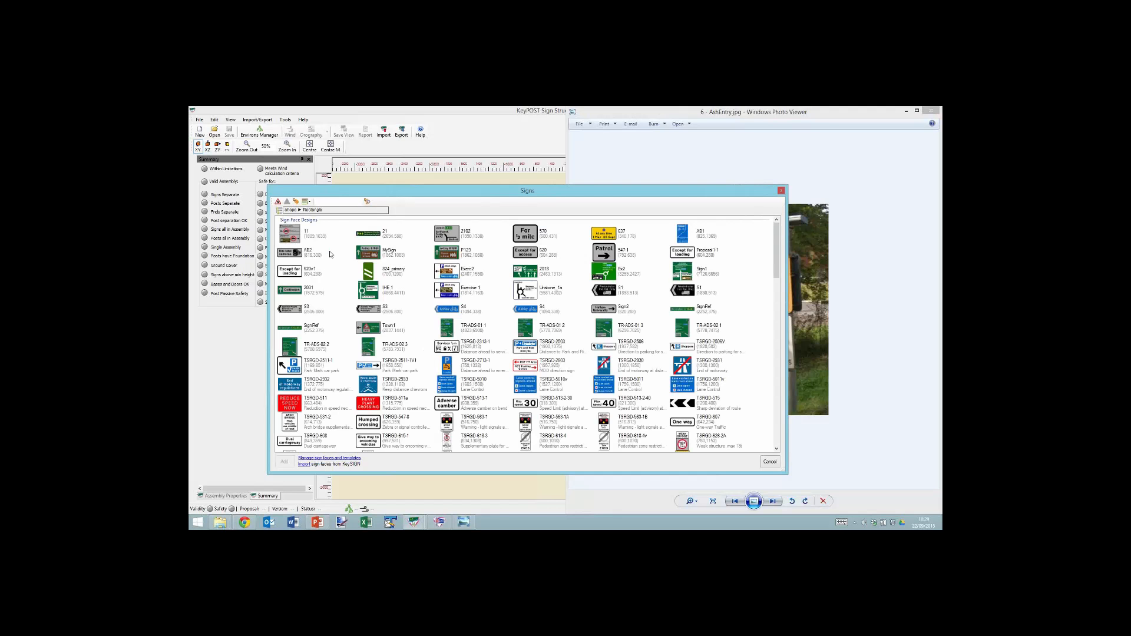
left_click(776, 431)
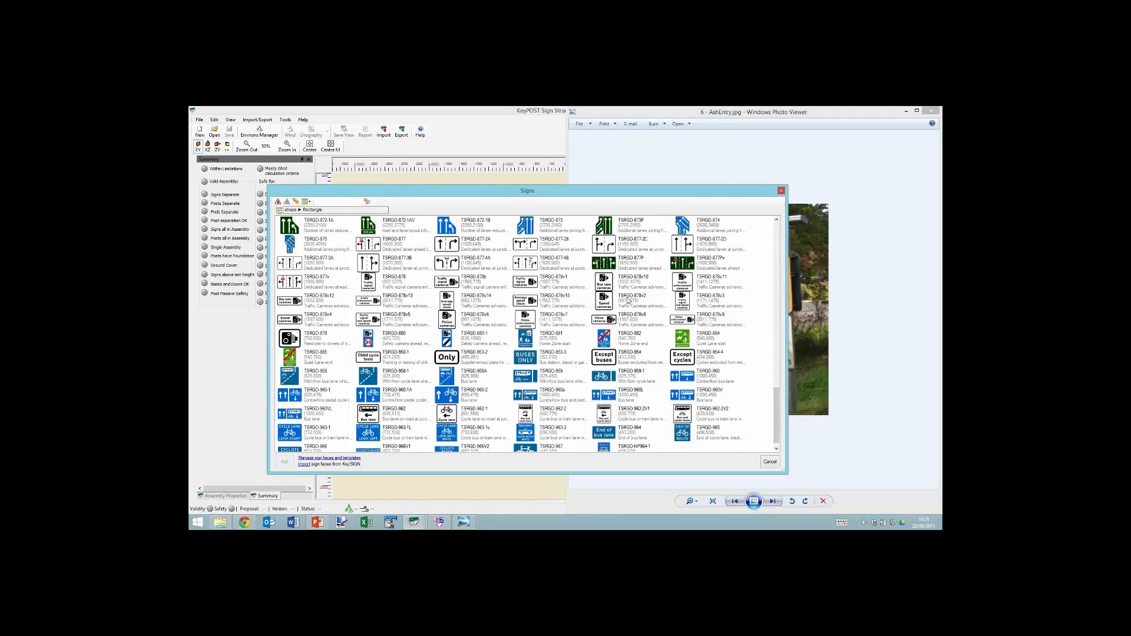
left_click(606, 302)
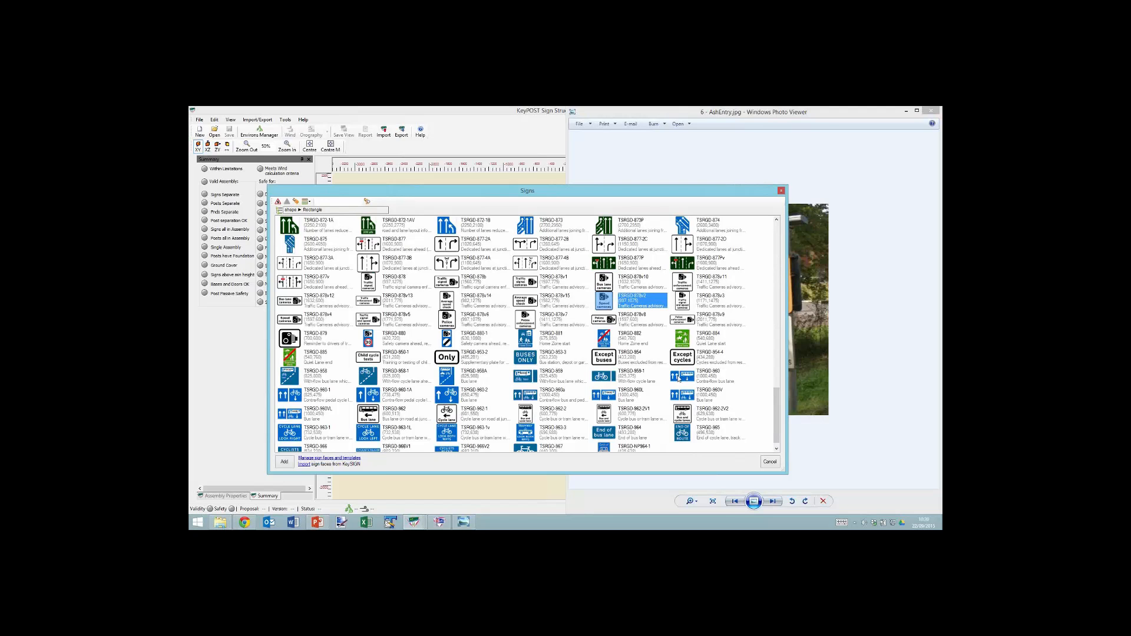
left_click(284, 461)
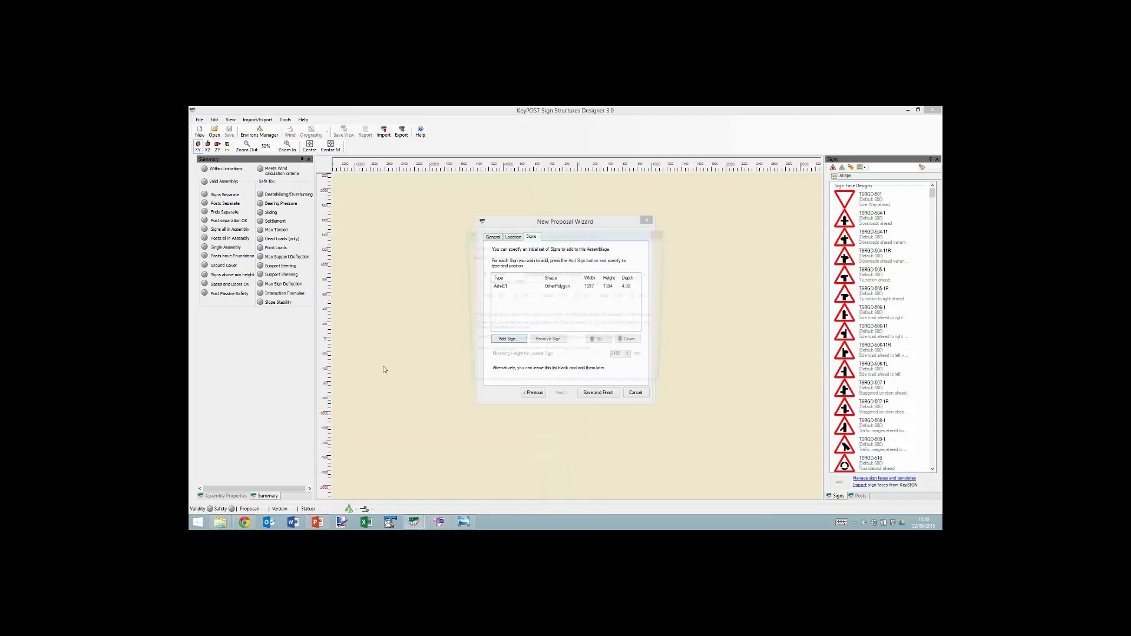
left_click(544, 378)
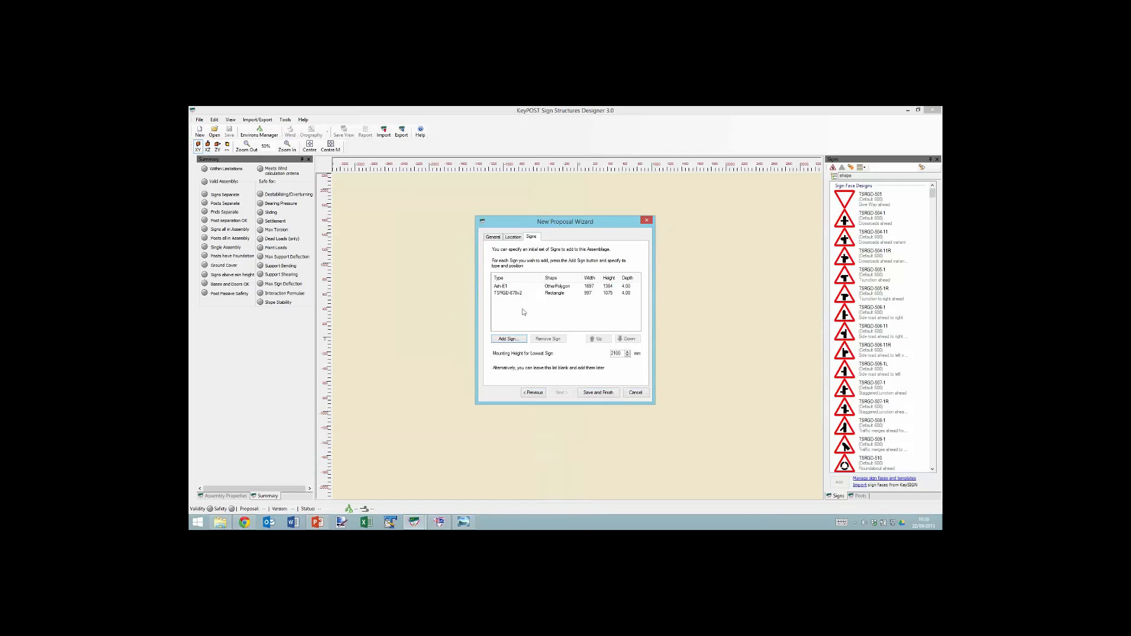
Remove the TSRGD-878v2 sign from the new proposal, keeping only Ash-E1, and save and finish the proposal
left_click(506, 294)
left_click(595, 338)
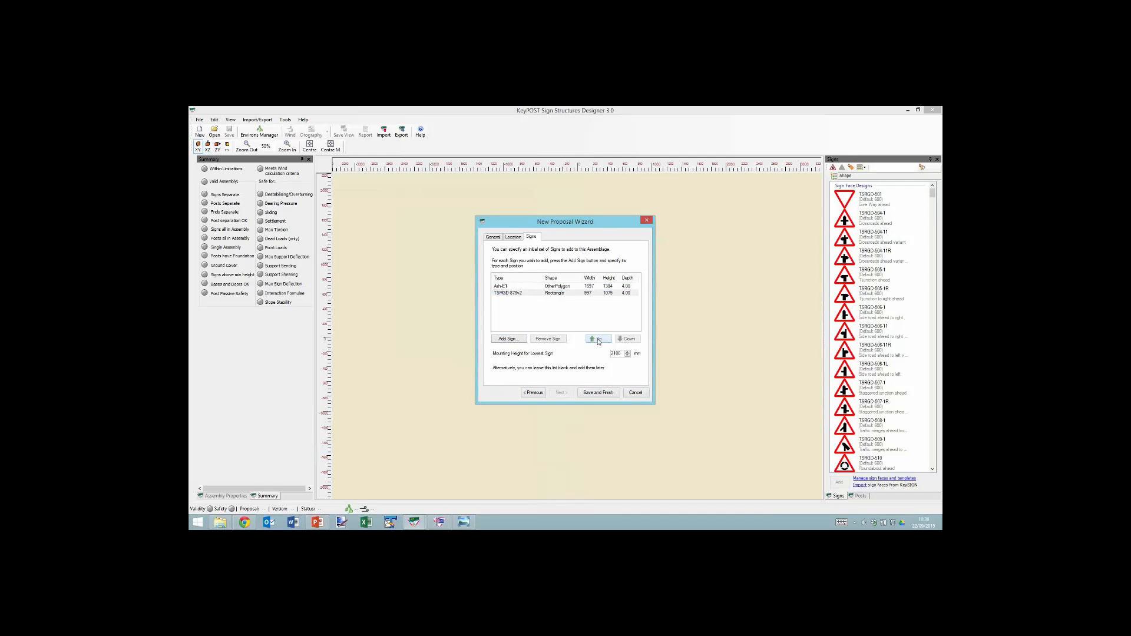
left_click(618, 339)
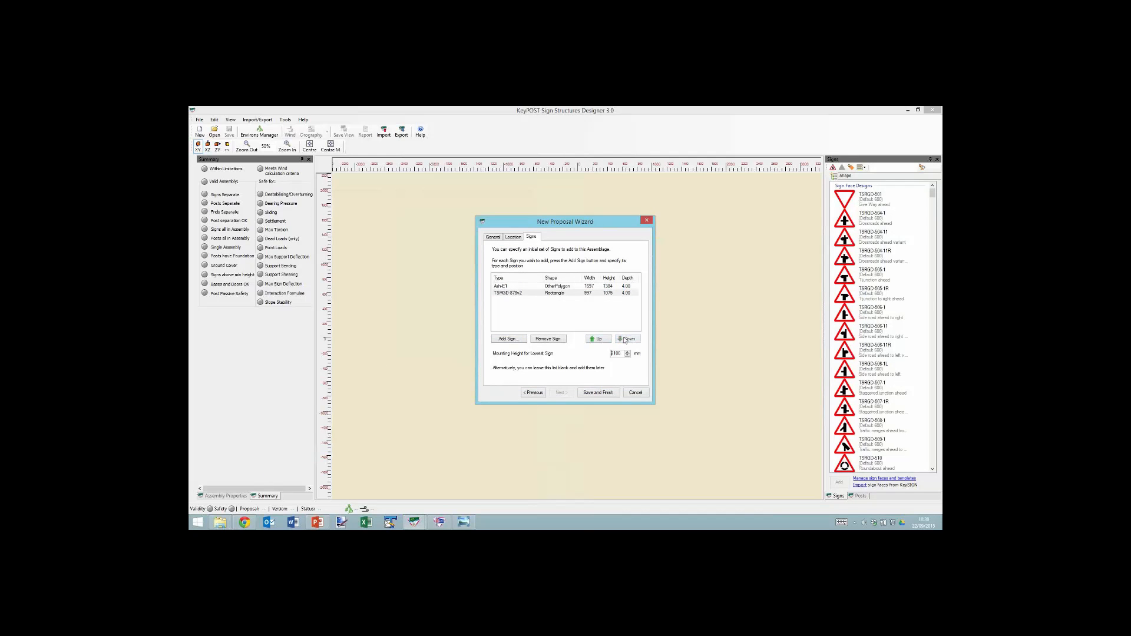
left_click(501, 294)
left_click(543, 338)
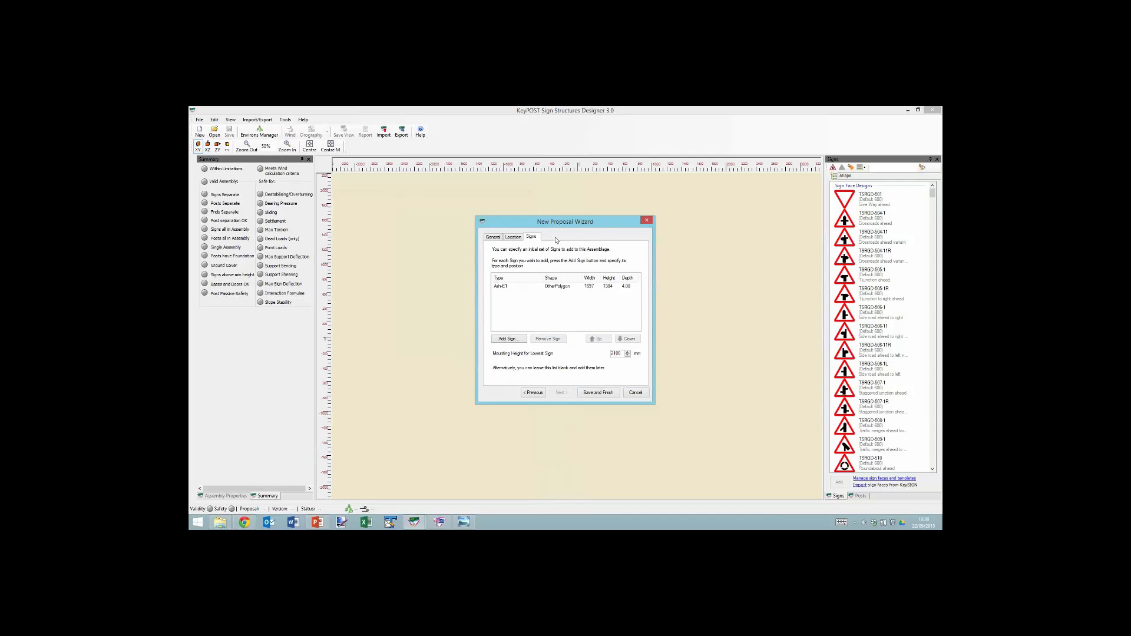
left_click(607, 392)
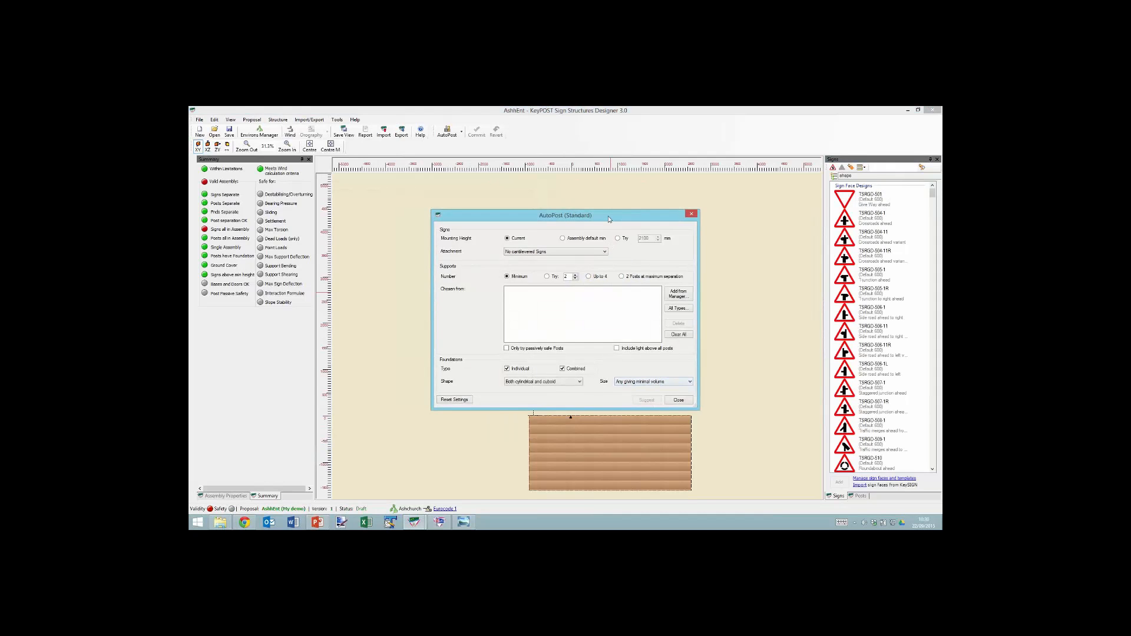
Close the standard AutoPost settings and open AutoPost in its Advanced mode instead
left_click_drag(602, 218, 475, 206)
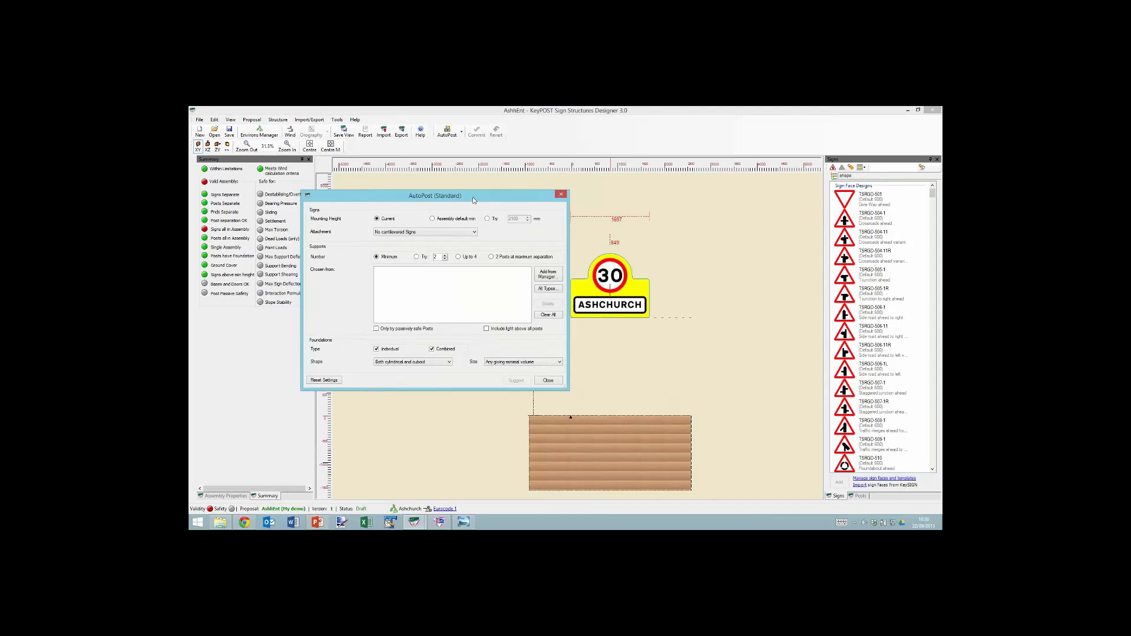
left_click(548, 381)
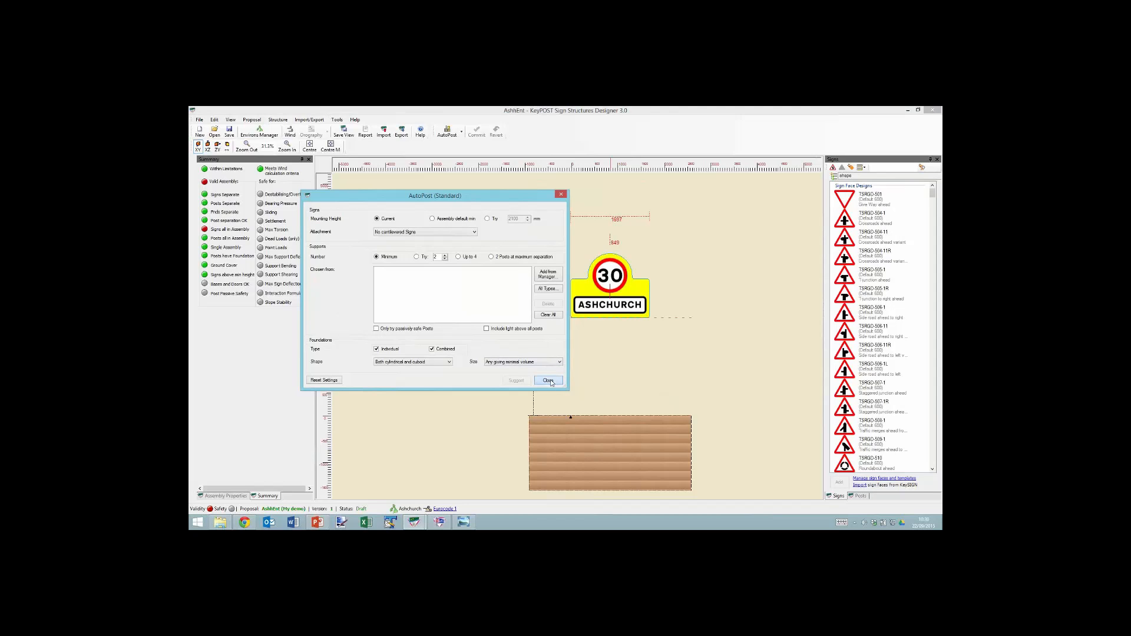
left_click(462, 133)
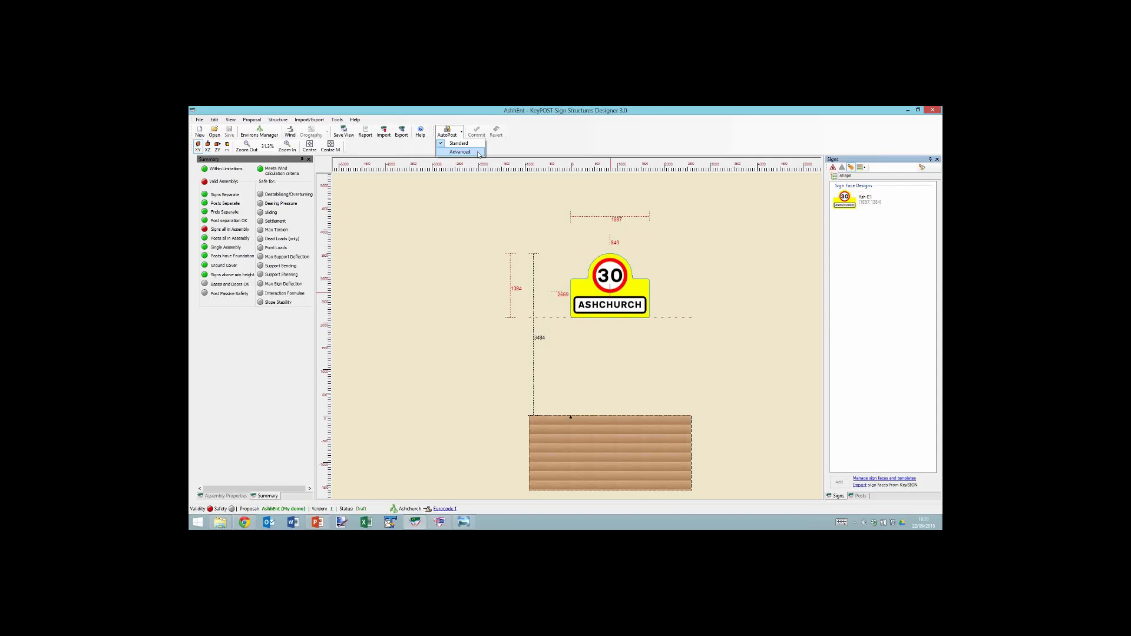
left_click(479, 152)
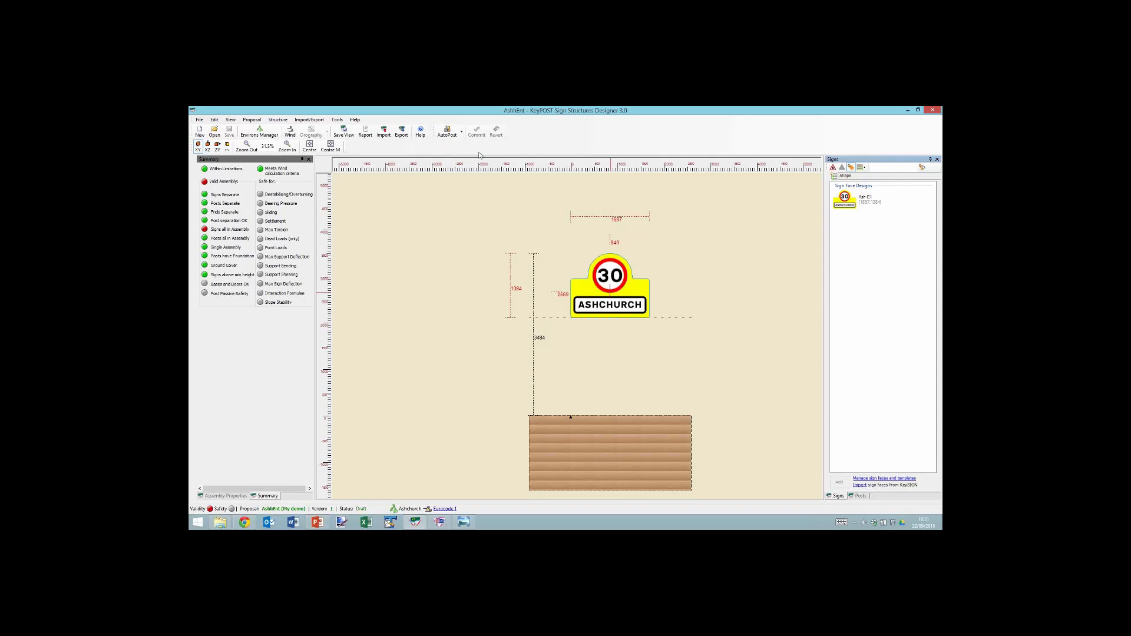
left_click_drag(529, 211, 524, 189)
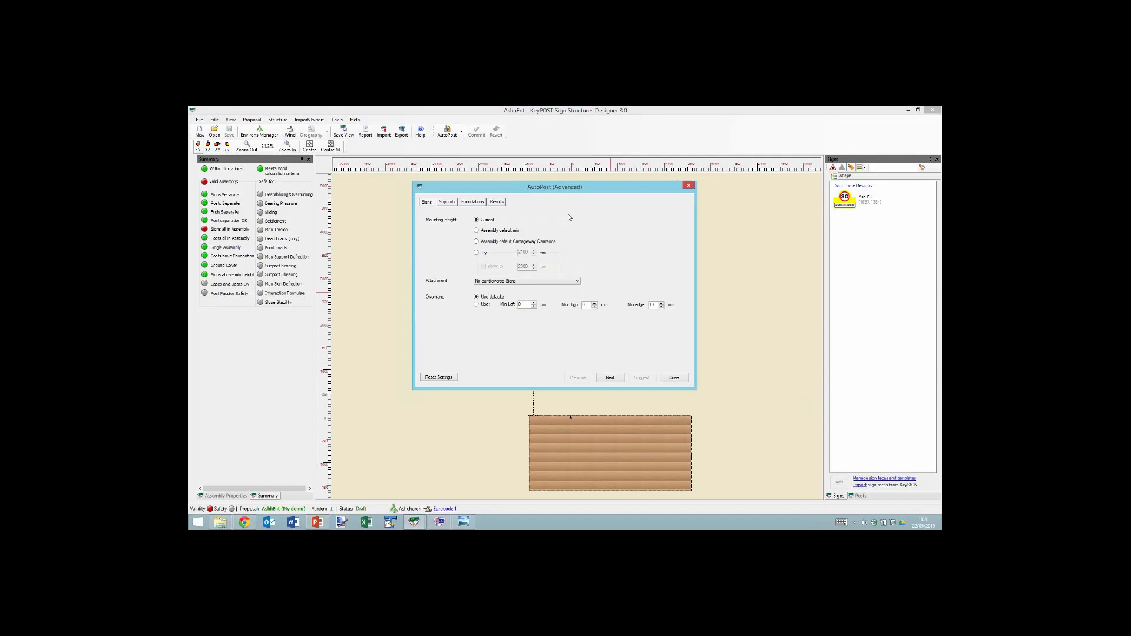
Review AutoPost's foundation settings and the available foundation shapes, and return to the sign settings
left_click(472, 202)
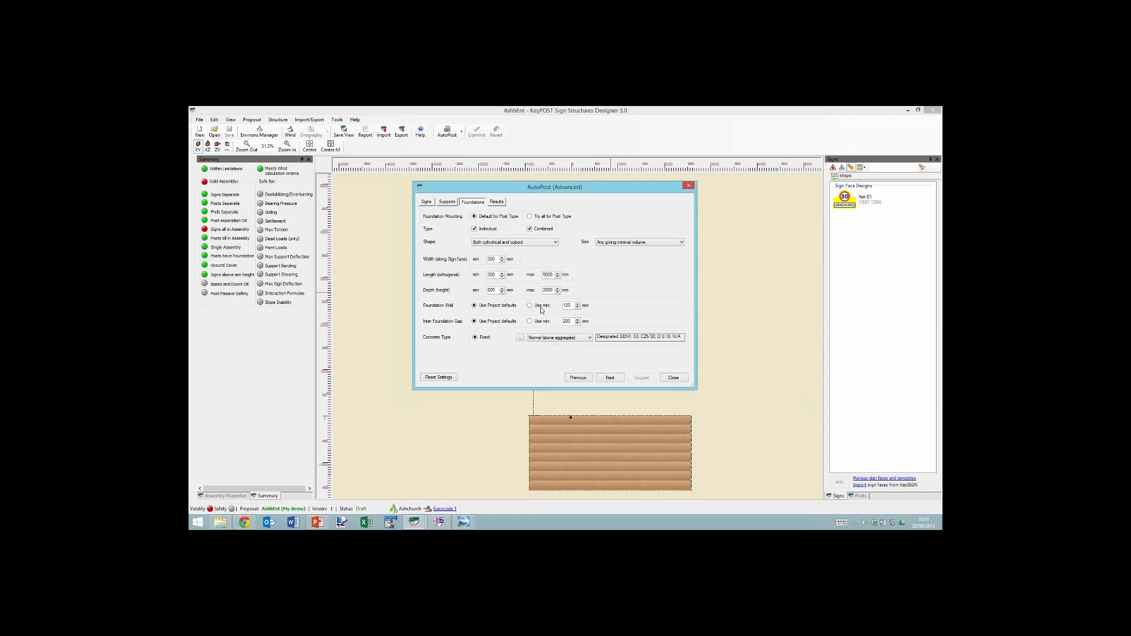
left_click(552, 245)
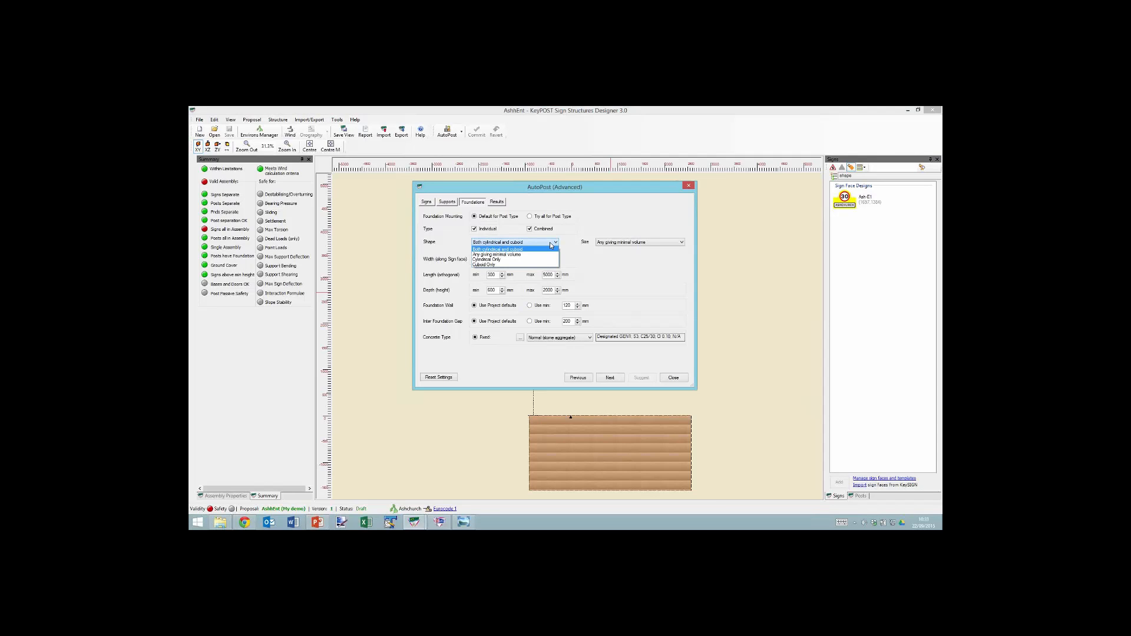
left_click(427, 204)
left_click(428, 203)
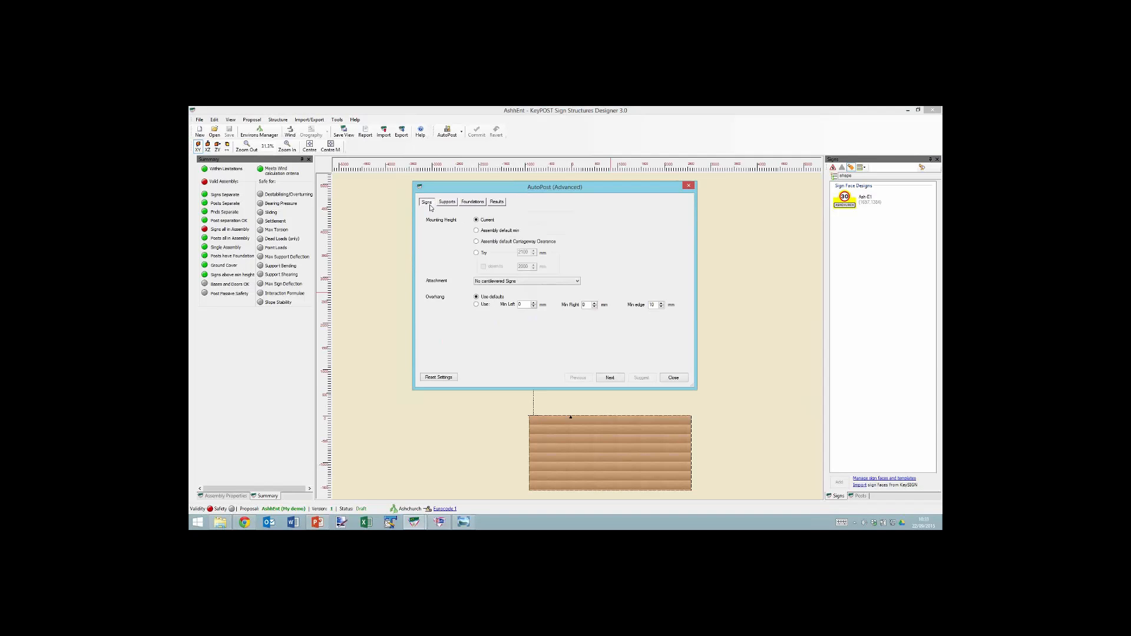
Set AutoPost to try a mounting height of 1800 mm with minimum left and right overhangs of 100 mm, and continue to the supports settings
left_click(476, 253)
type("1")
left_click(477, 305)
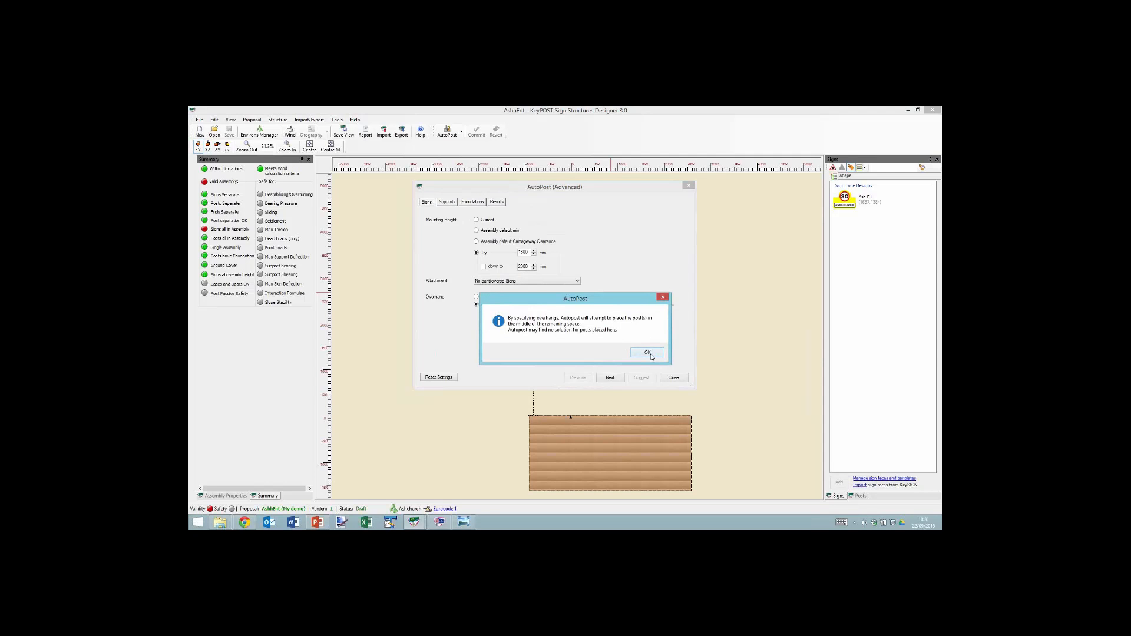
left_click(647, 353)
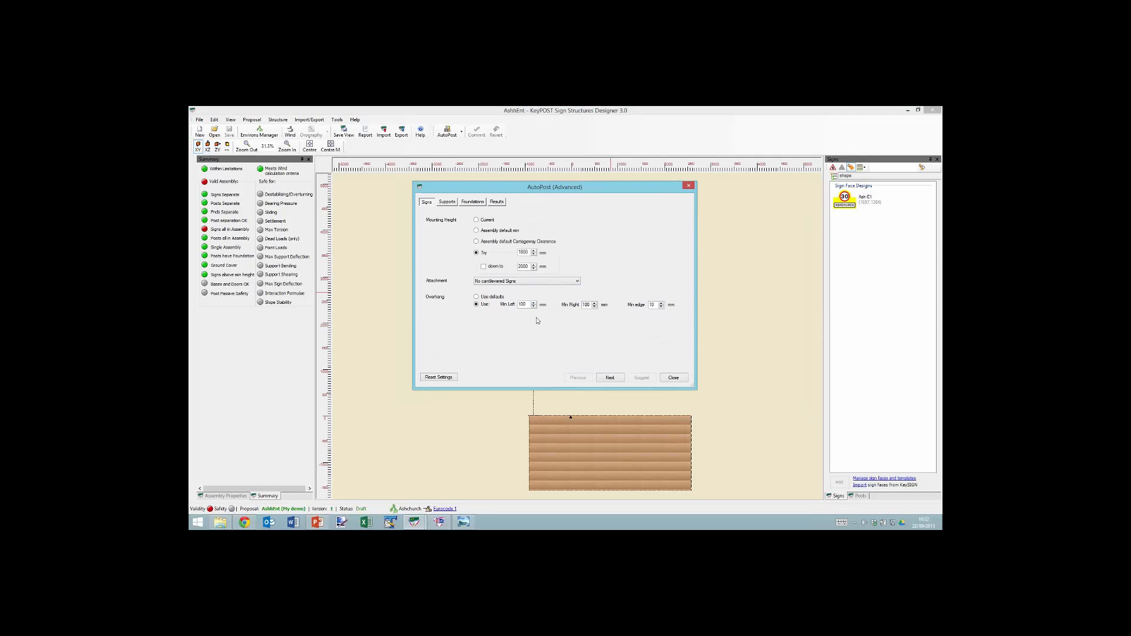
left_click(616, 379)
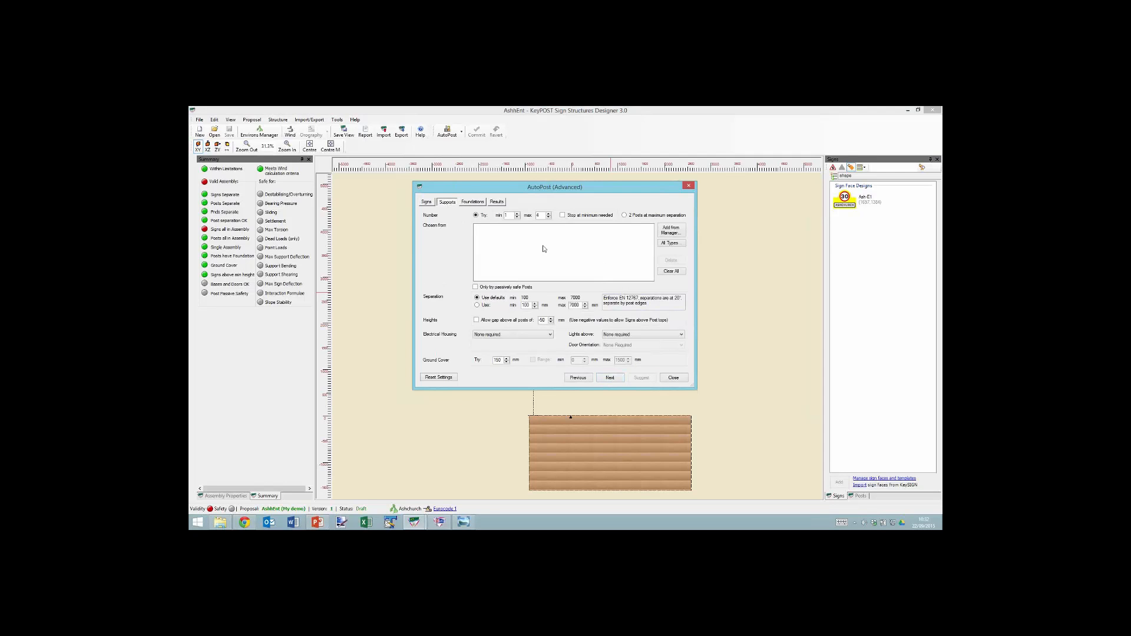
Request two posts at maximum separation and add the Steel Round Post/Generic/S355CHS (CHS) model without electrical housing as the post choice
left_click(626, 216)
left_click(678, 233)
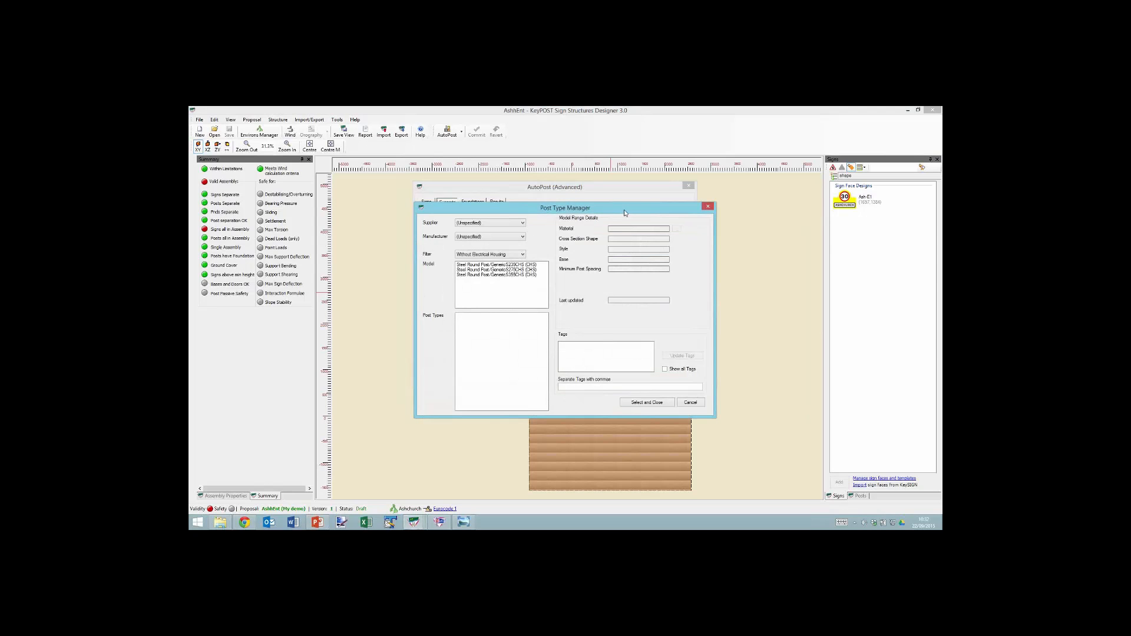
left_click_drag(625, 212, 606, 131)
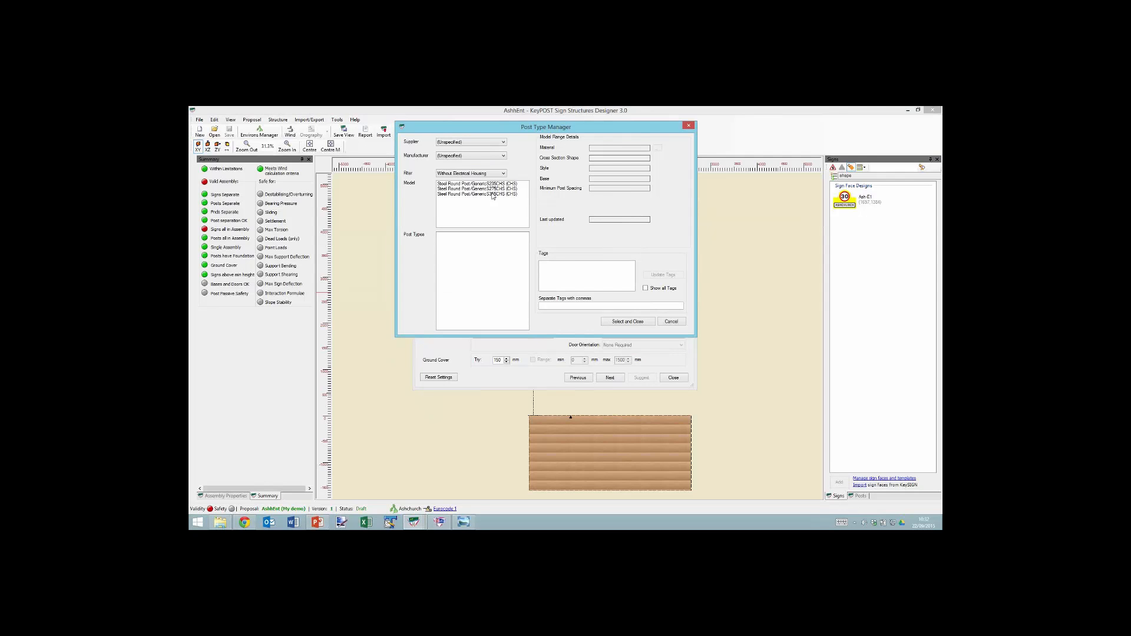
left_click_drag(499, 128, 493, 113)
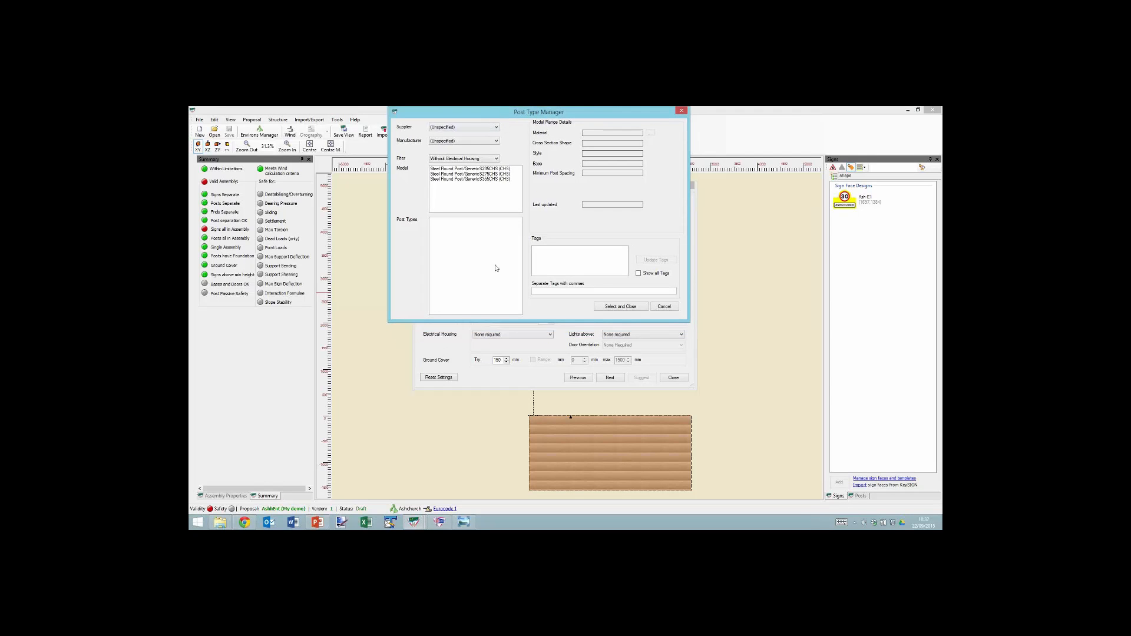
left_click(448, 339)
left_click(582, 338)
left_click(478, 179)
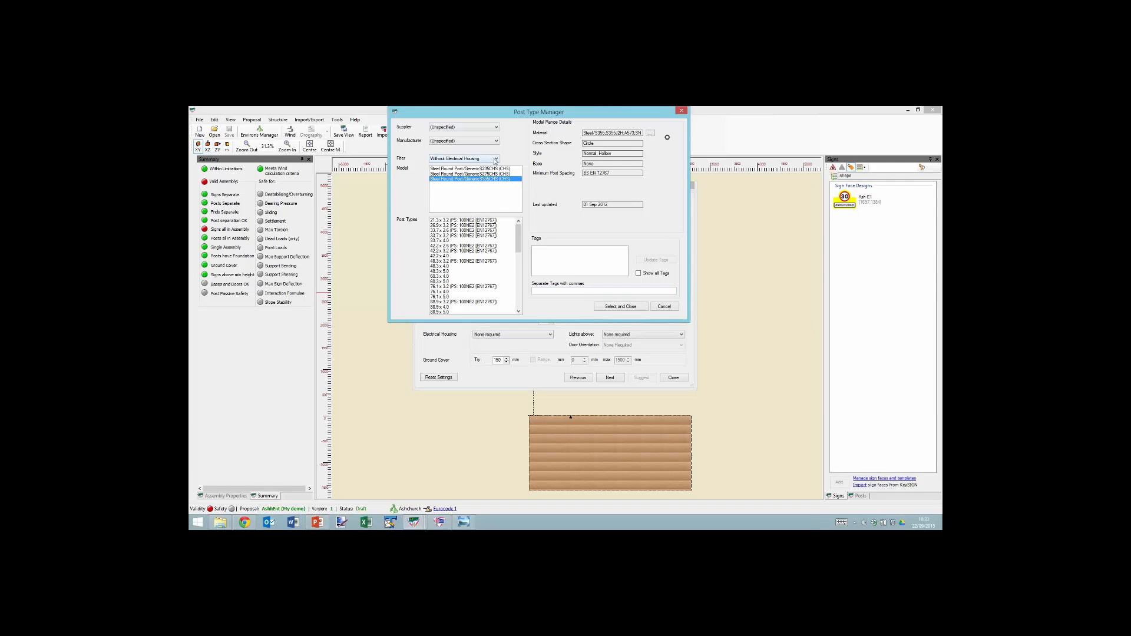
left_click(495, 159)
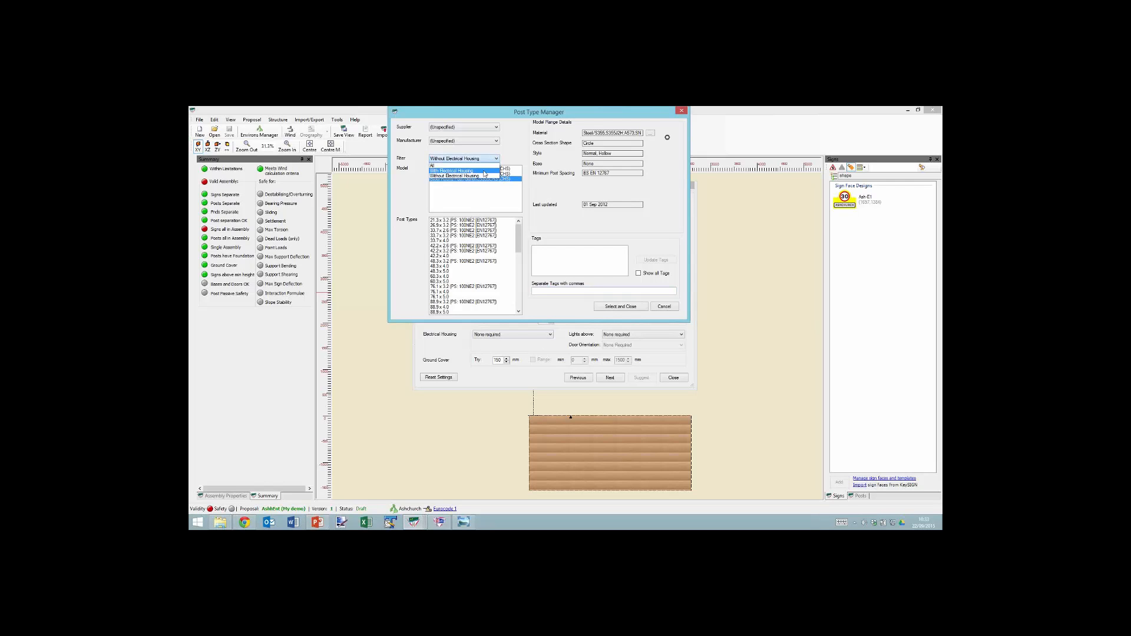
left_click(482, 175)
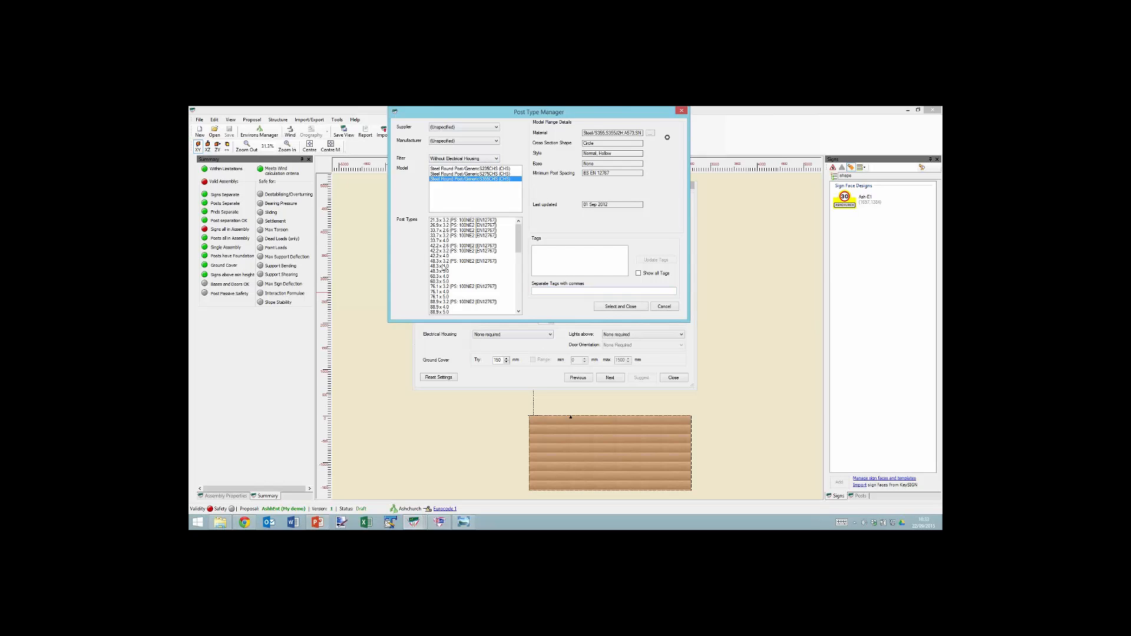
left_click(638, 307)
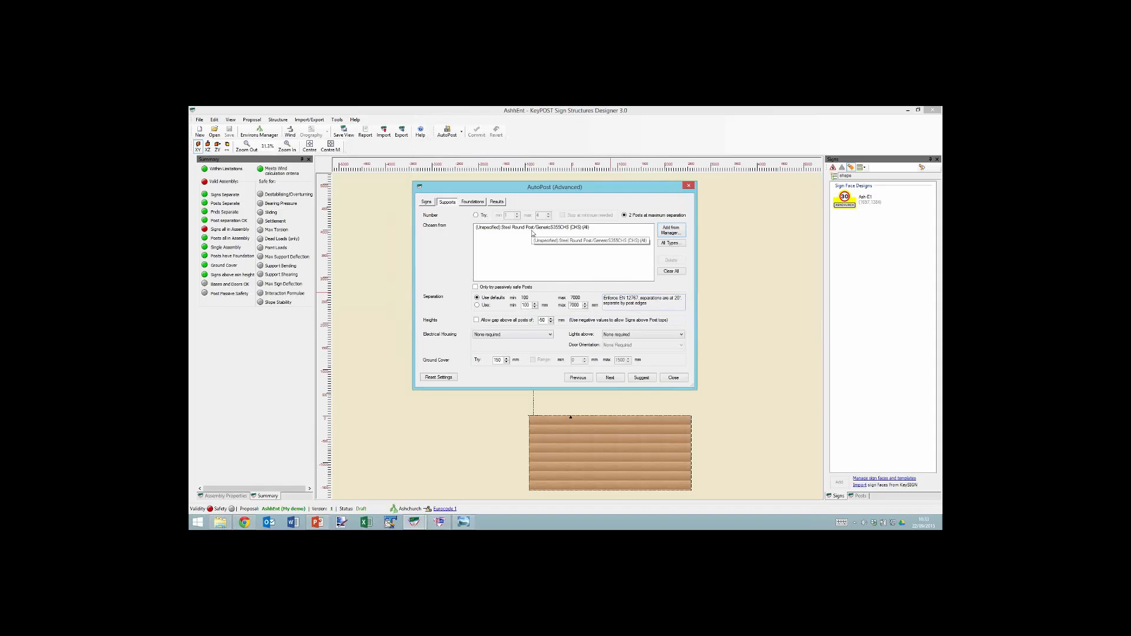
Require electrical housing on 1 post only and keep the lights above option at none required
left_click(526, 335)
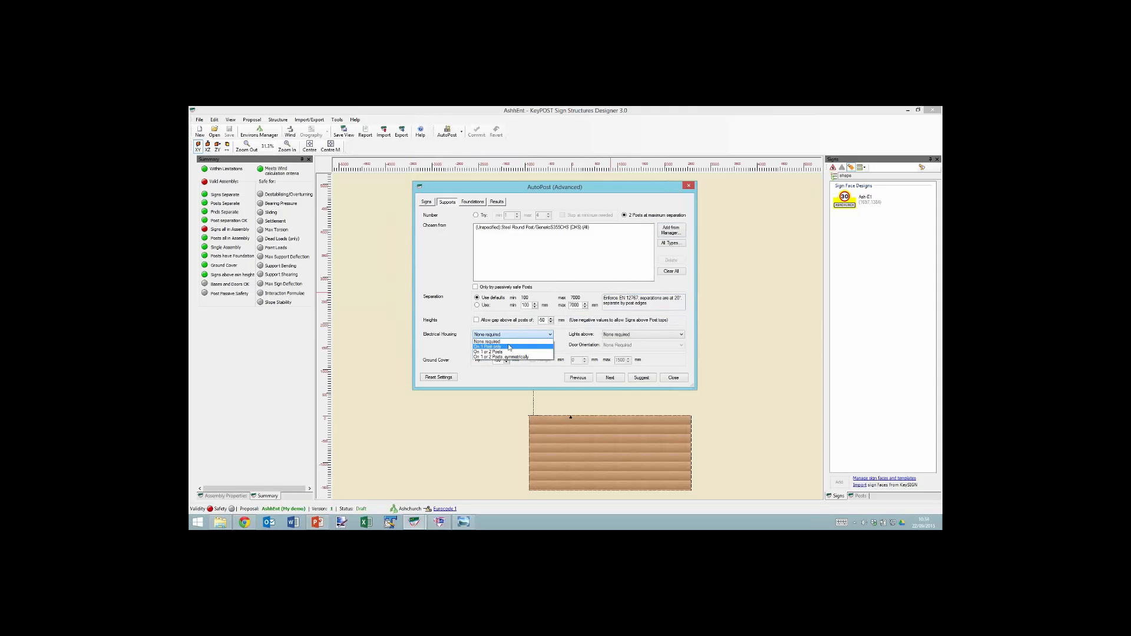
left_click(510, 348)
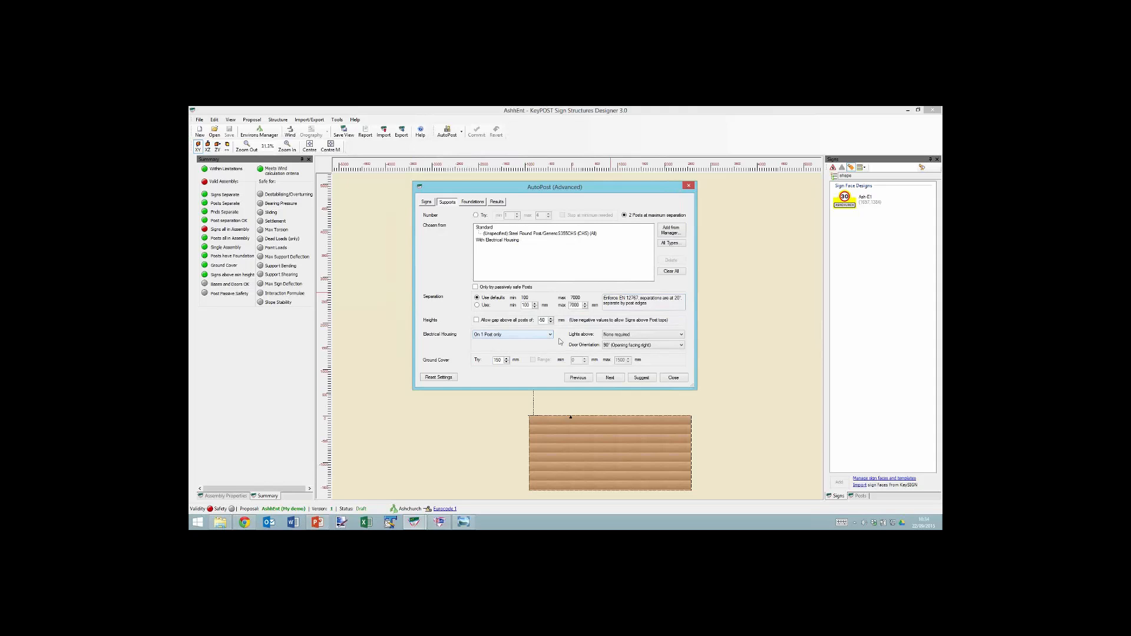
left_click(681, 335)
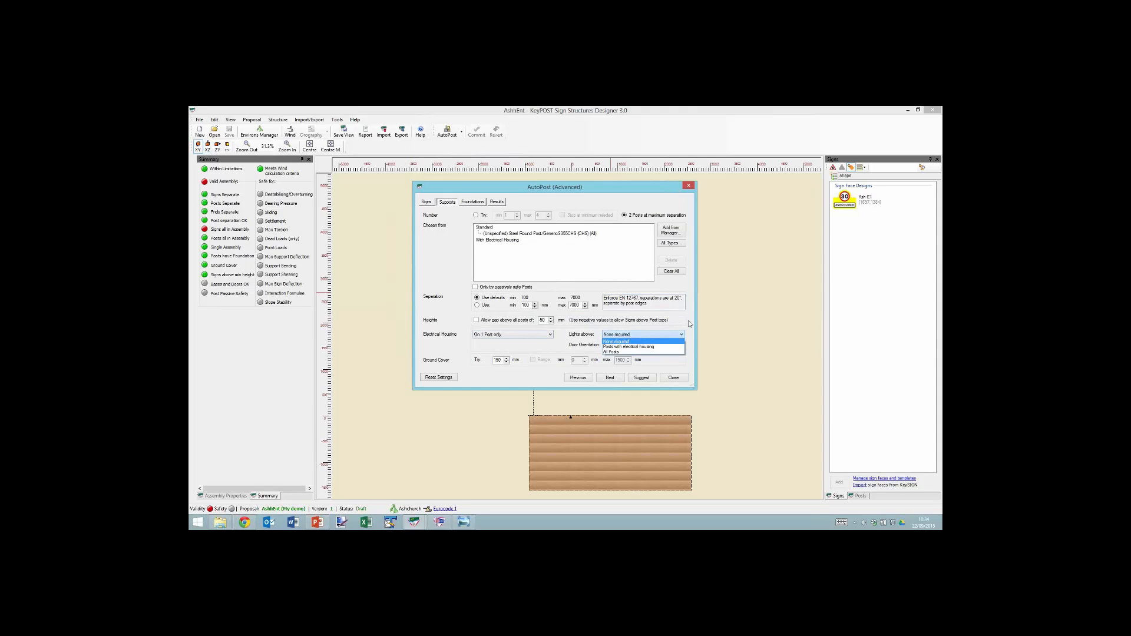
left_click(690, 324)
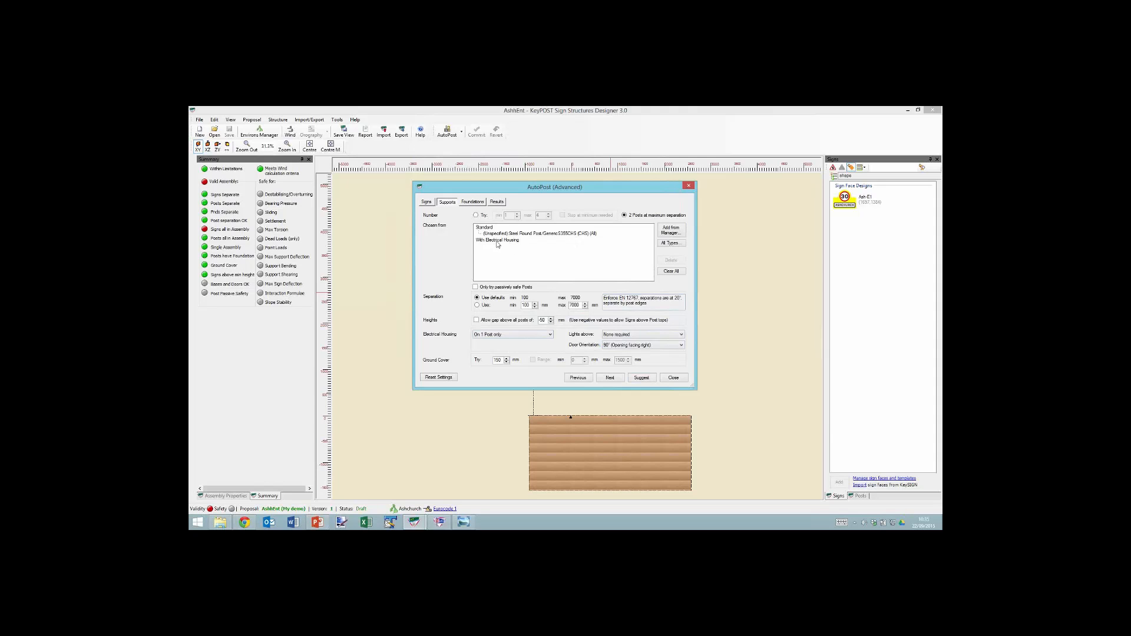
Generate the AutoPost suggestions, letting AutoPost add all available equivalent posts with electrical housing
left_click(643, 379)
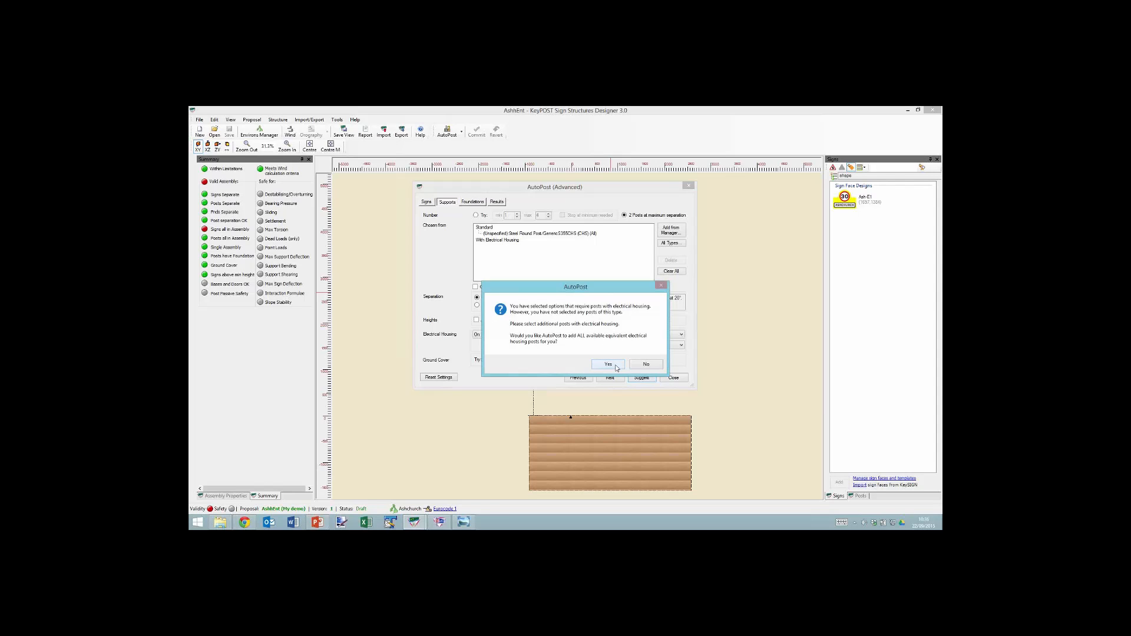
left_click(616, 368)
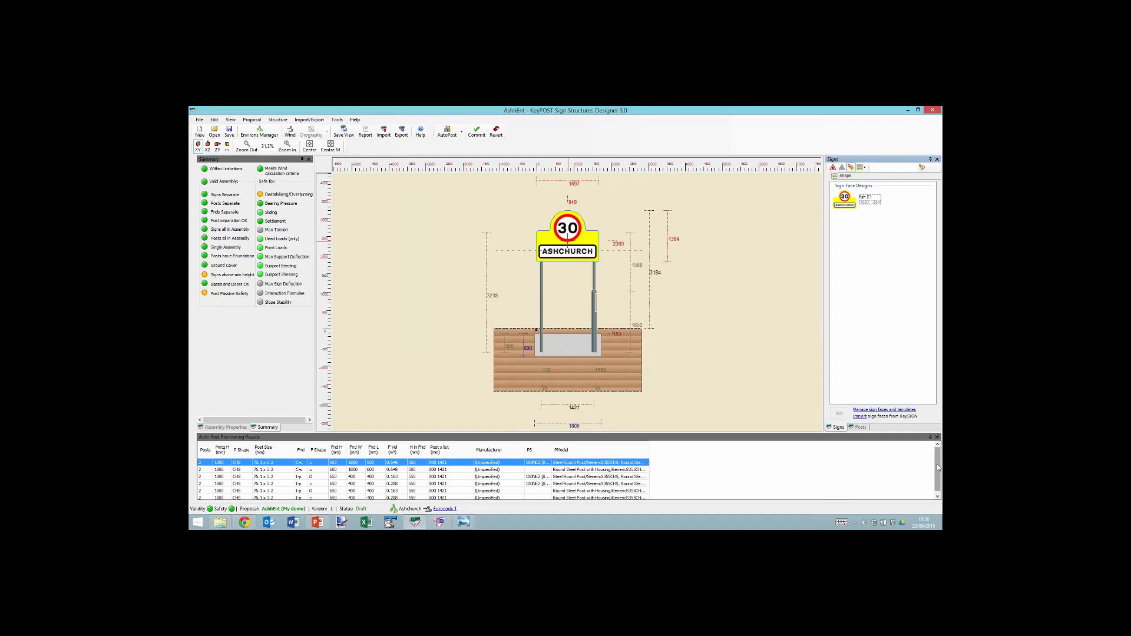
left_click_drag(938, 467, 939, 460)
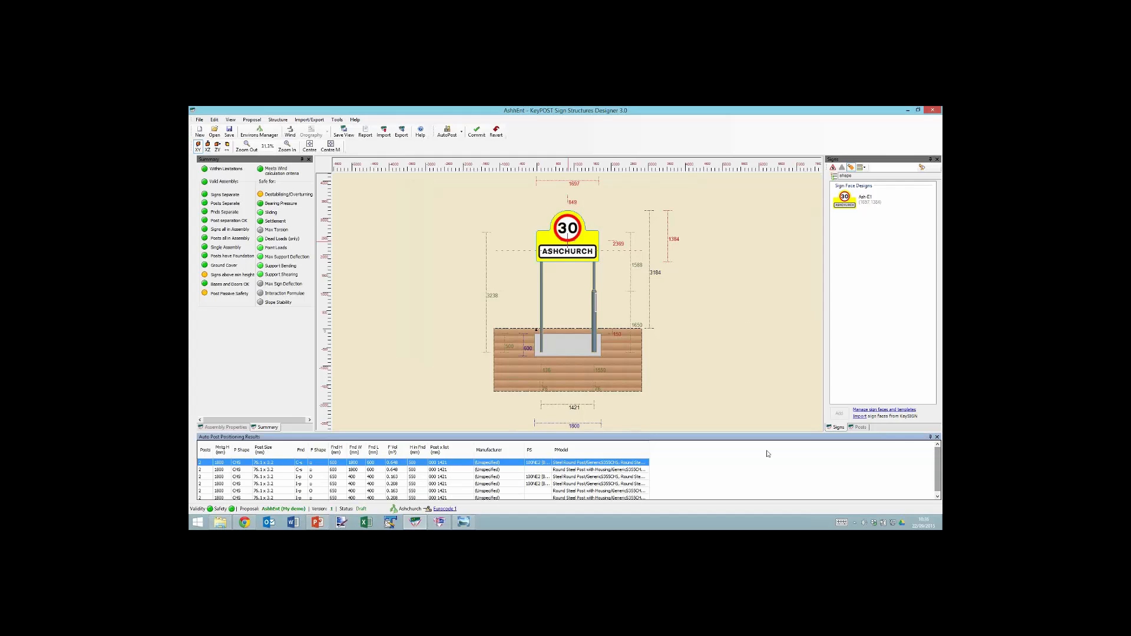
Compare the first two AutoPost suggestions with a shared 1800 mm wide foundation, checking which post carries the electrical housing
left_click(205, 470)
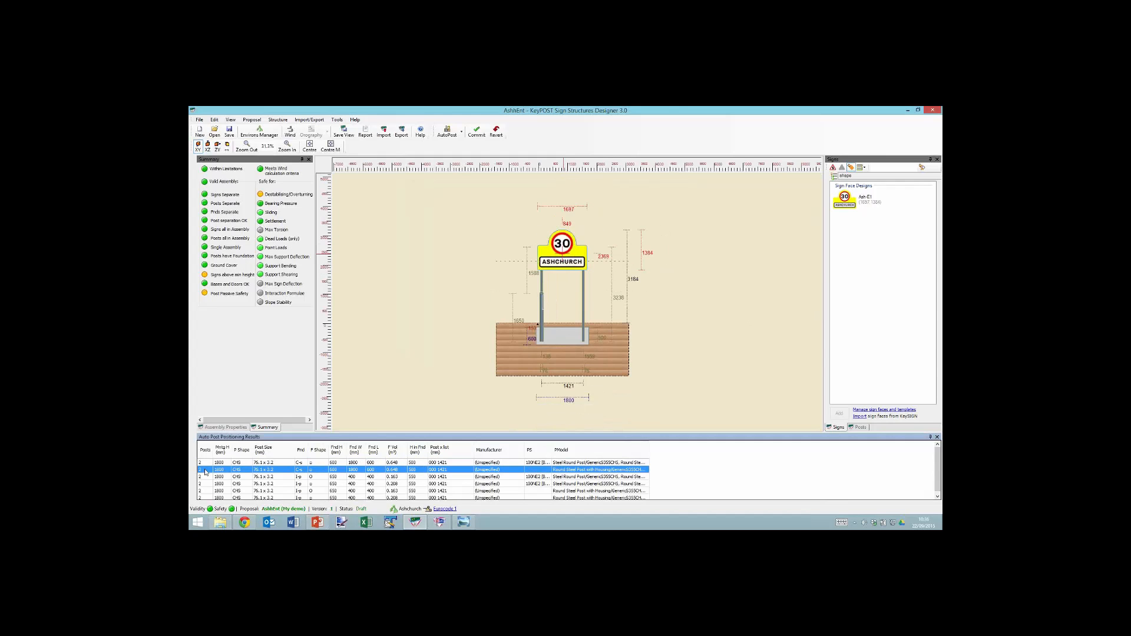
left_click(206, 463)
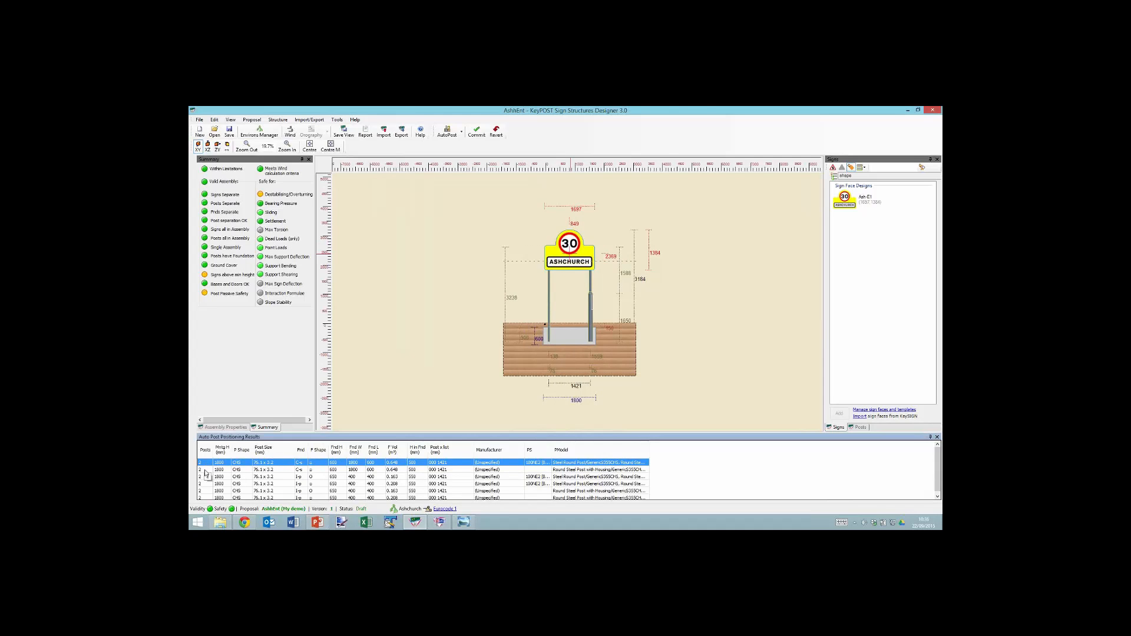
left_click(205, 470)
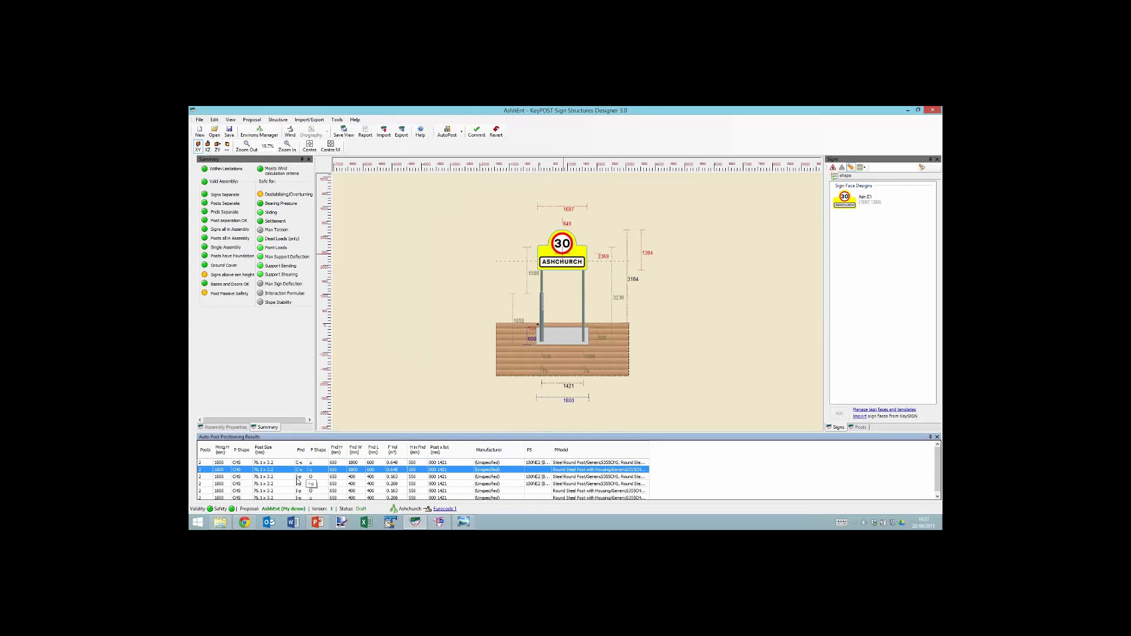
Compare the AutoPost suggestions with individual 400 mm foundations, checking their foundation shapes in plan before returning to the front elevation
left_click(204, 476)
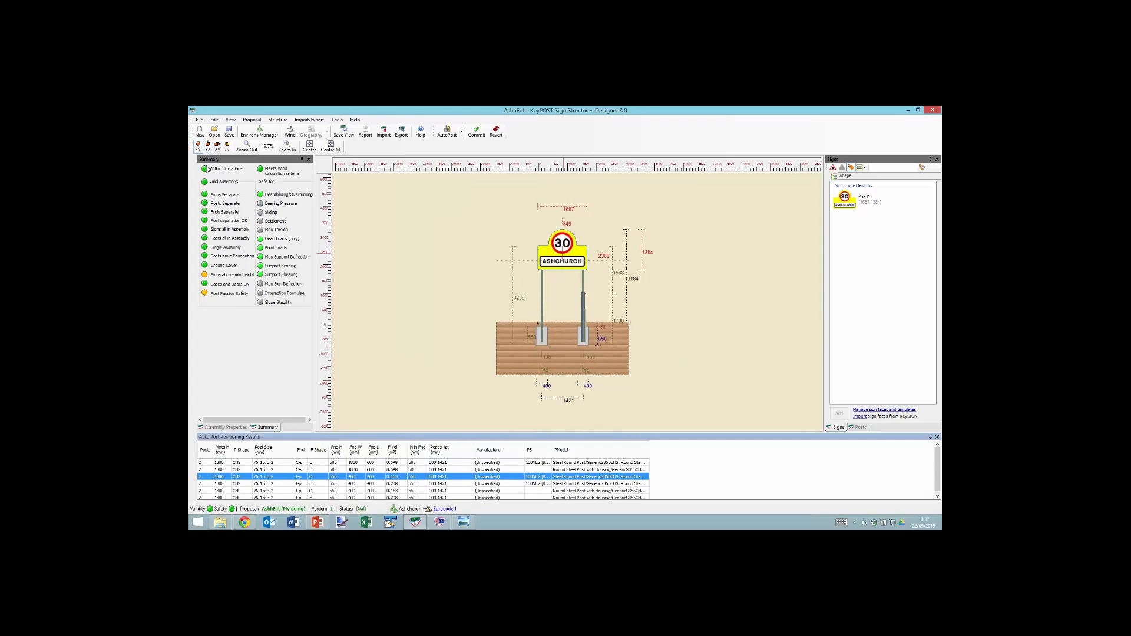
left_click(207, 145)
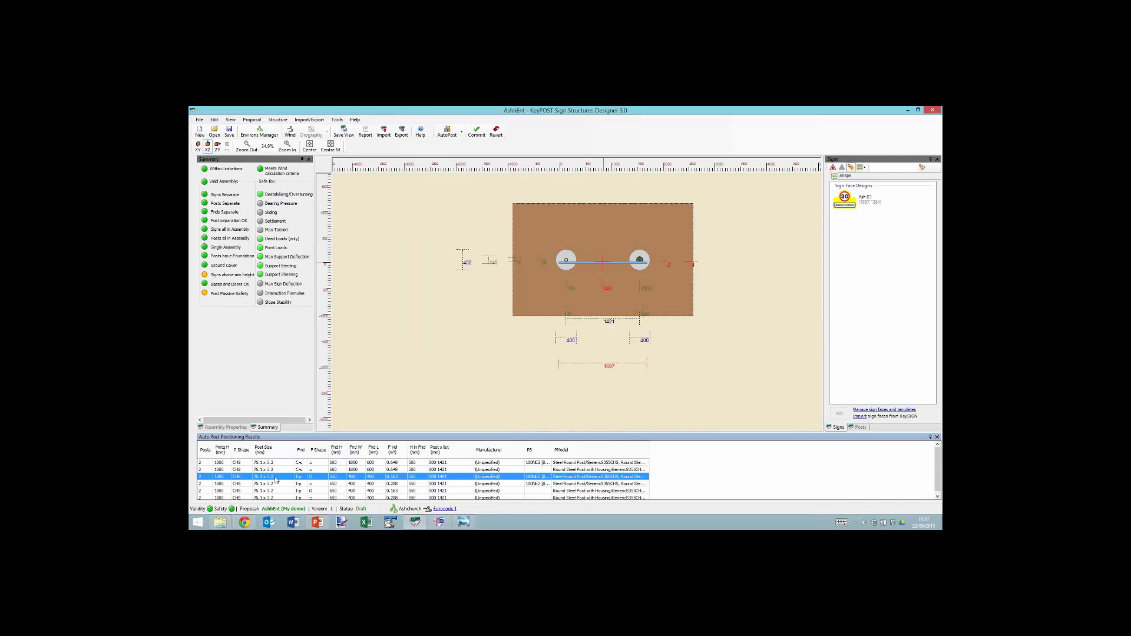
left_click(206, 485)
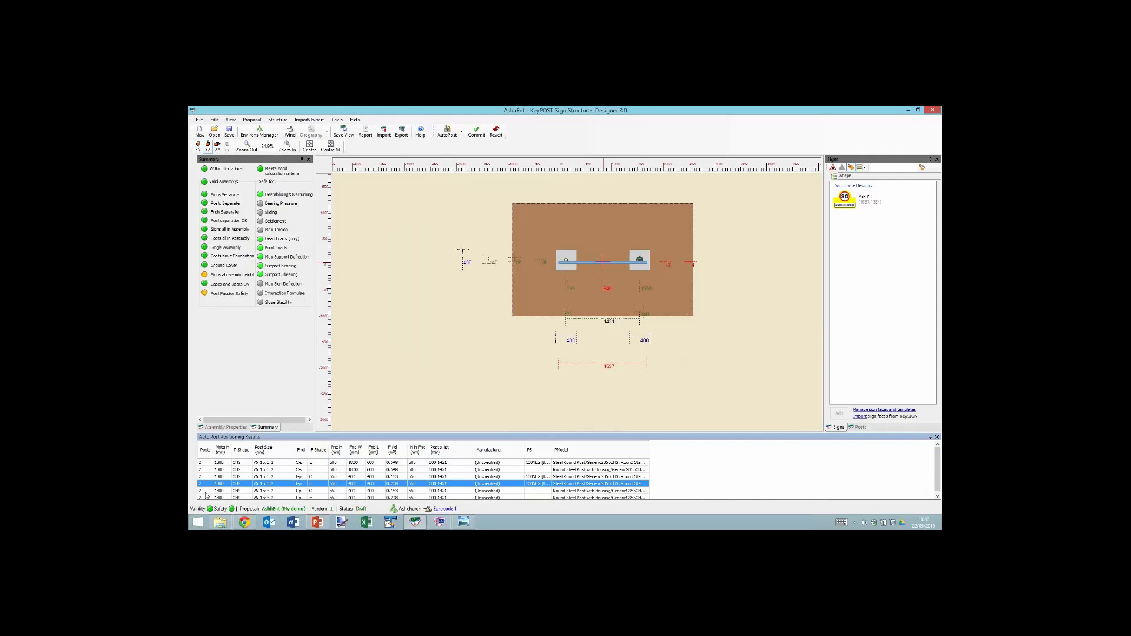
left_click(206, 491)
left_click(206, 485)
left_click(207, 491)
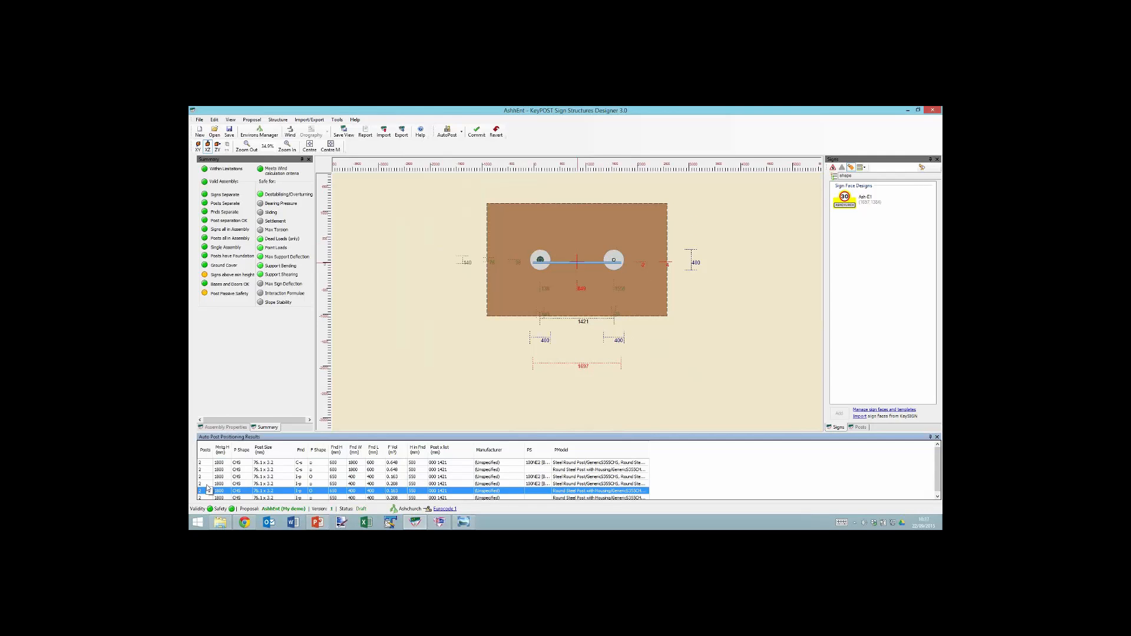
left_click(206, 484)
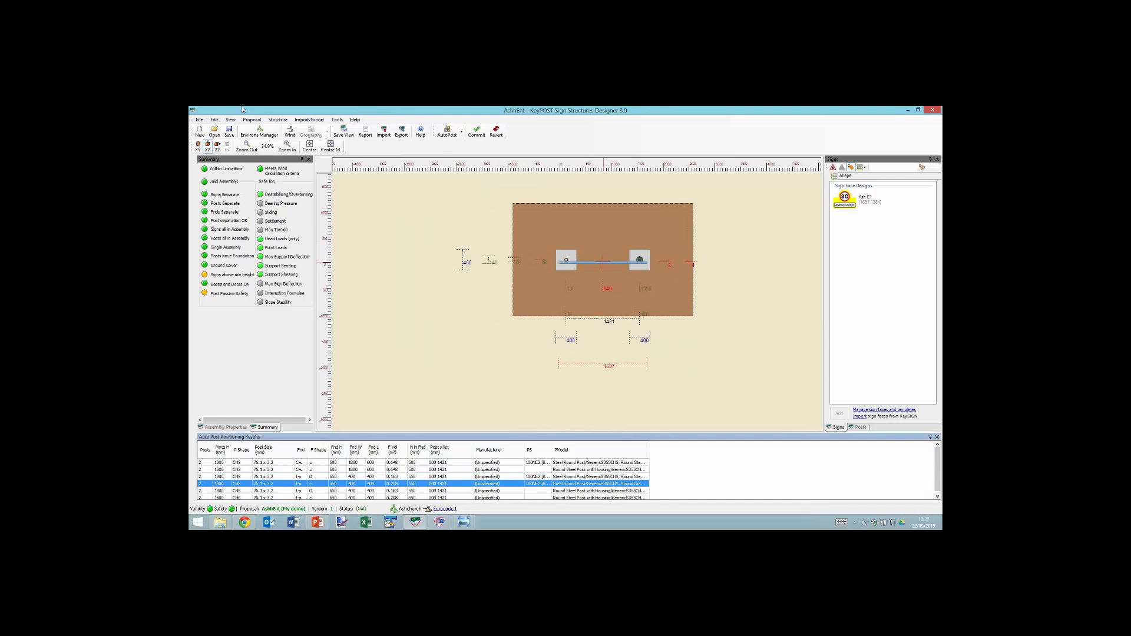
left_click(199, 146)
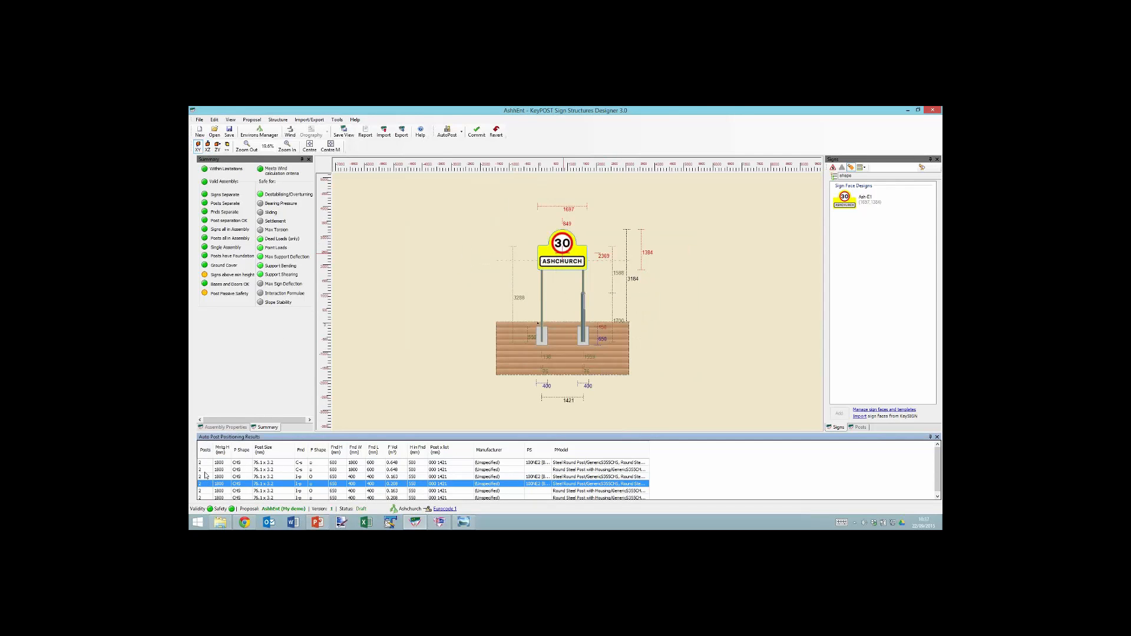
Commit the second AutoPost suggestion, with one shared foundation, and accept changing the proposal to Geo-Category 2
left_click(206, 470)
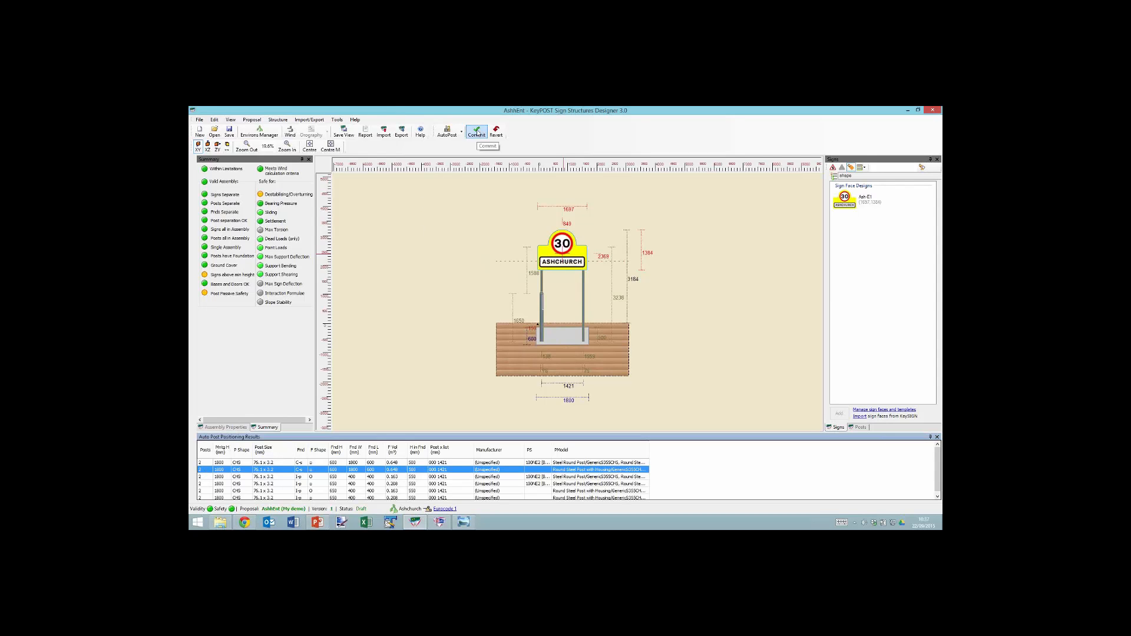
left_click(476, 133)
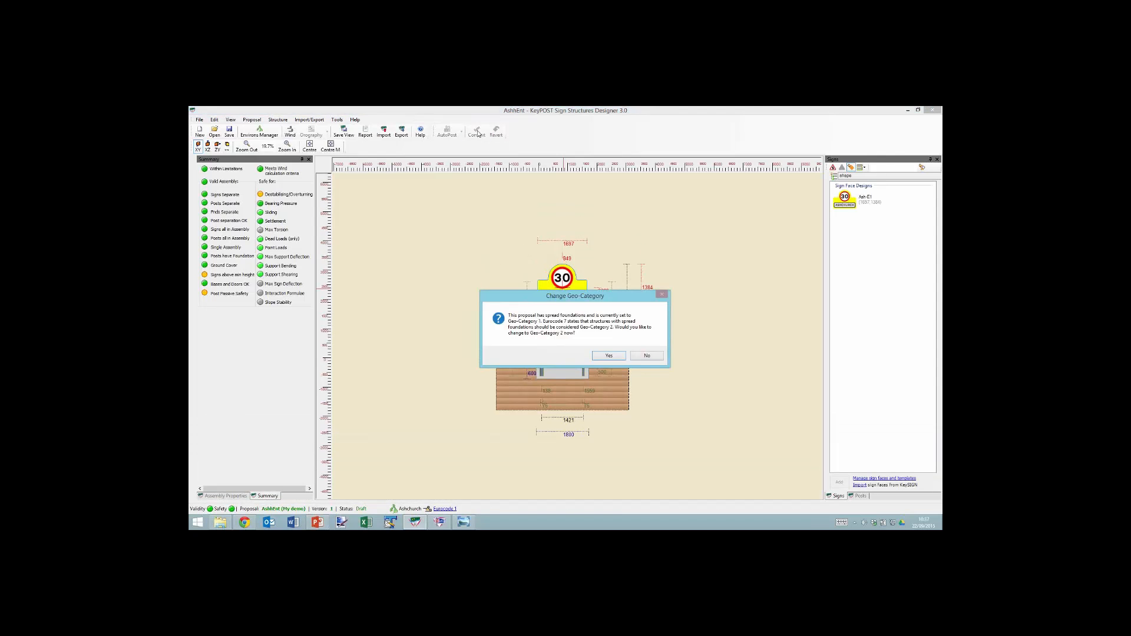
left_click(616, 358)
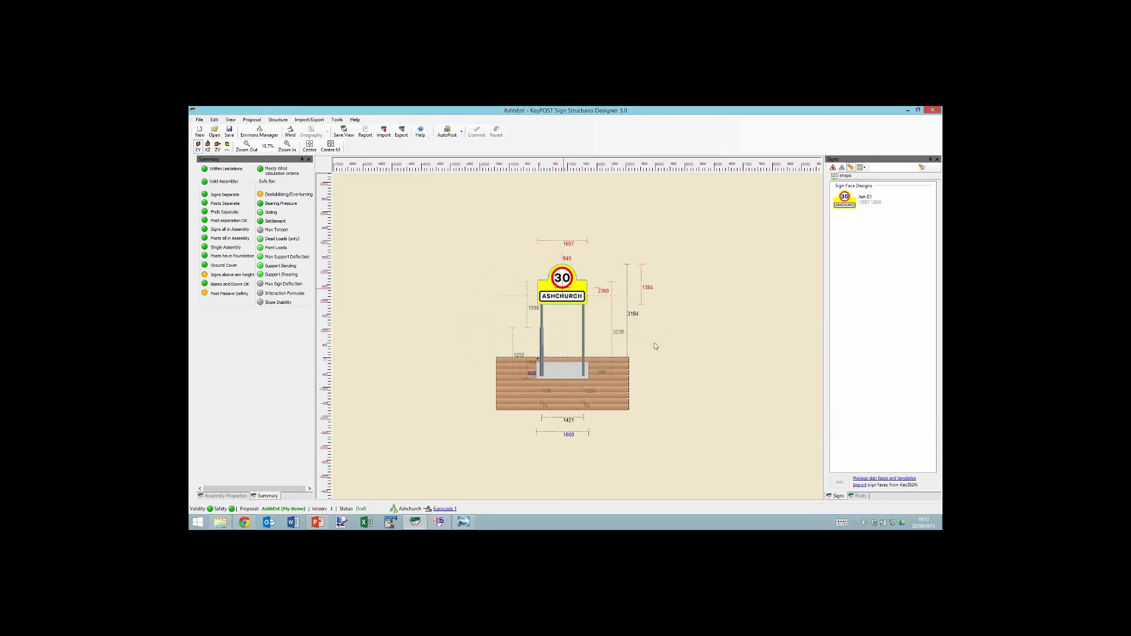
Centre the committed sign structure in the view and export its data for use in KeySIGN
left_click(310, 146)
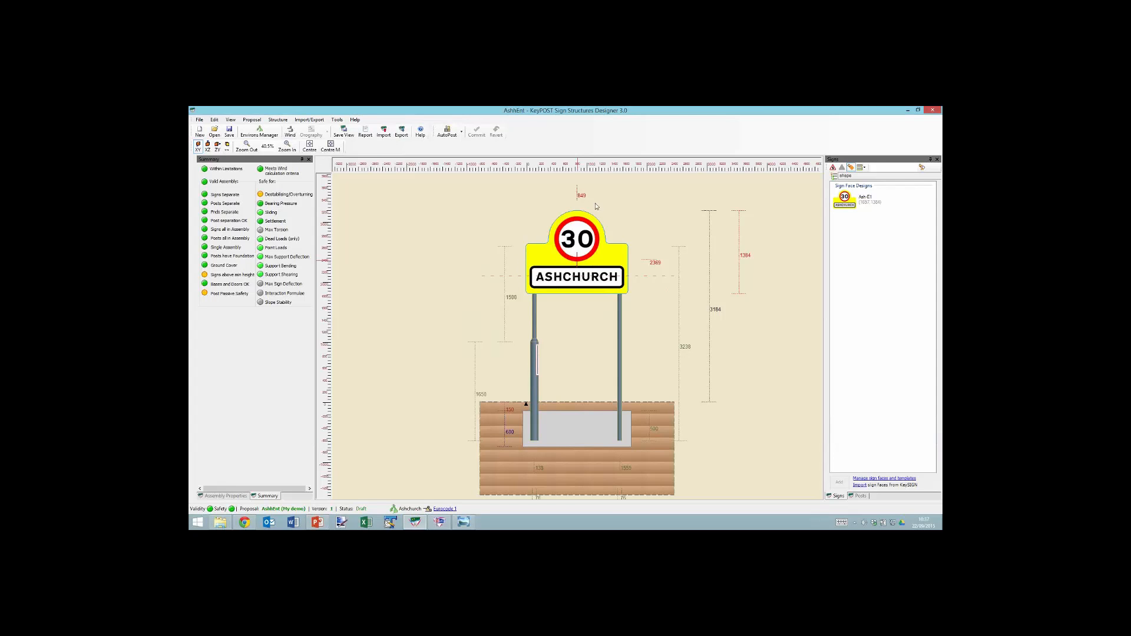
left_click(402, 131)
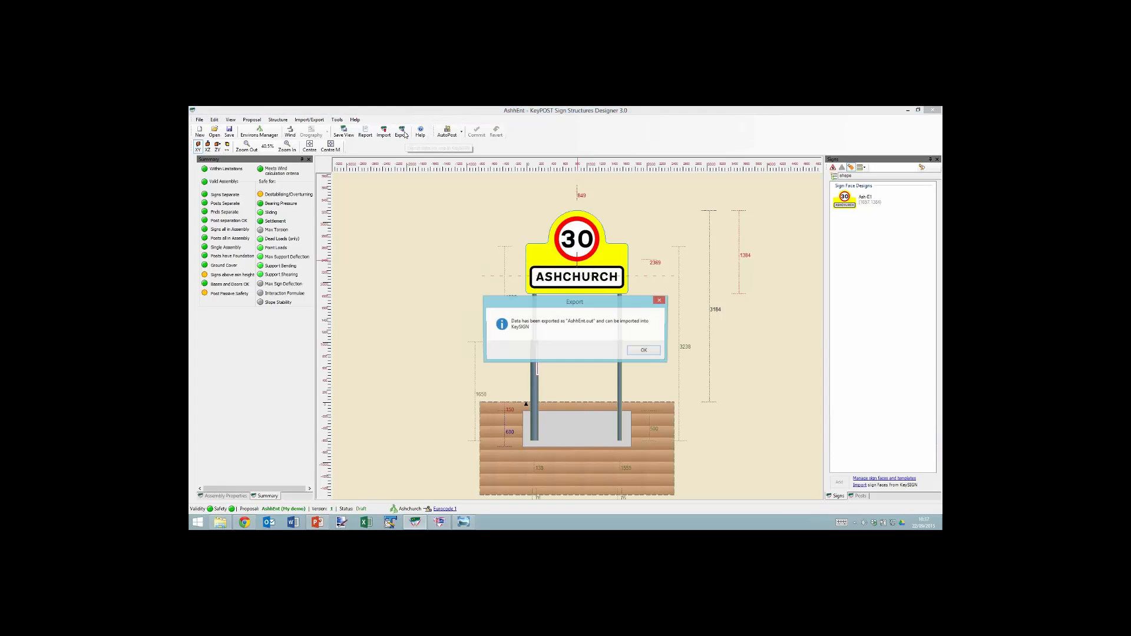
left_click(645, 351)
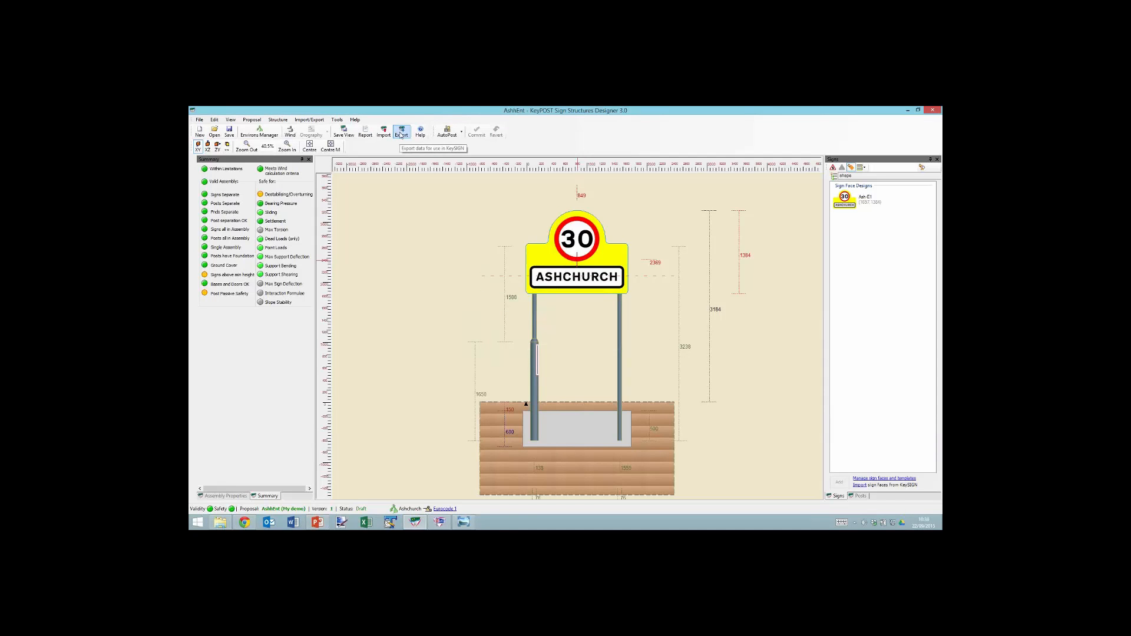
Switch to KeySIGN in AutoCAD, resume the import of the KeyPOST data and insert the structure image by OLE
left_click(441, 523)
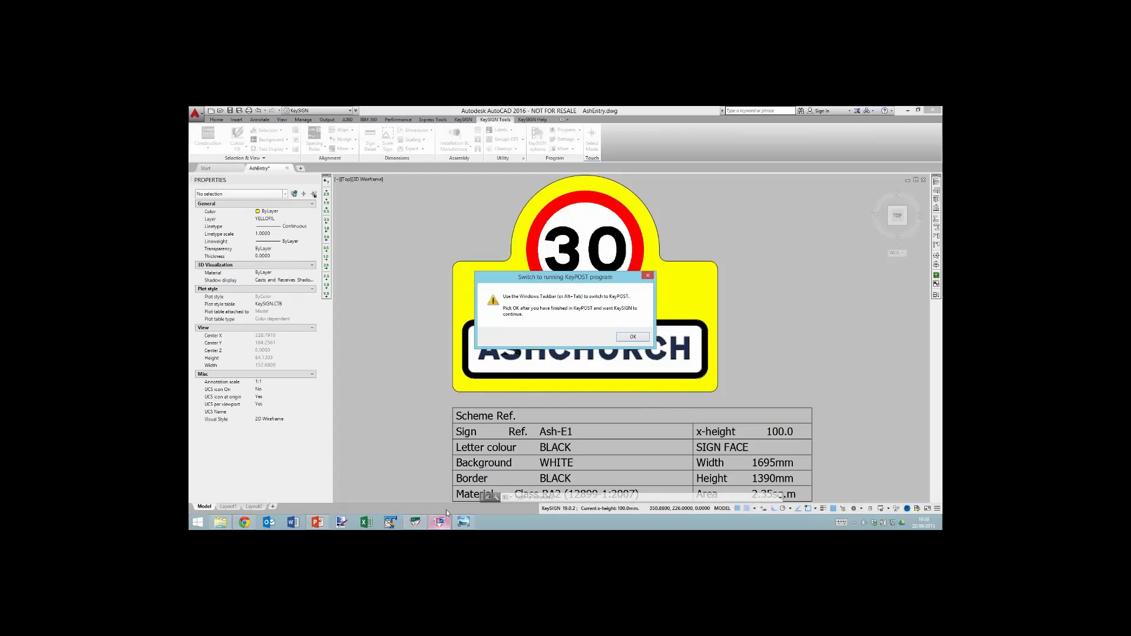
left_click(633, 337)
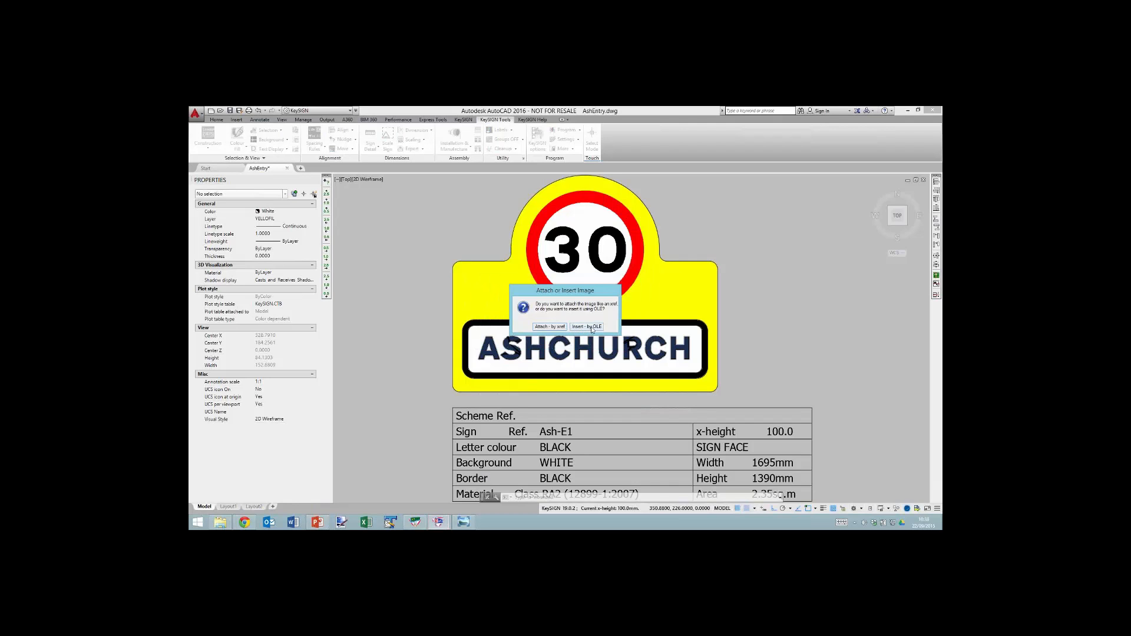
left_click(587, 327)
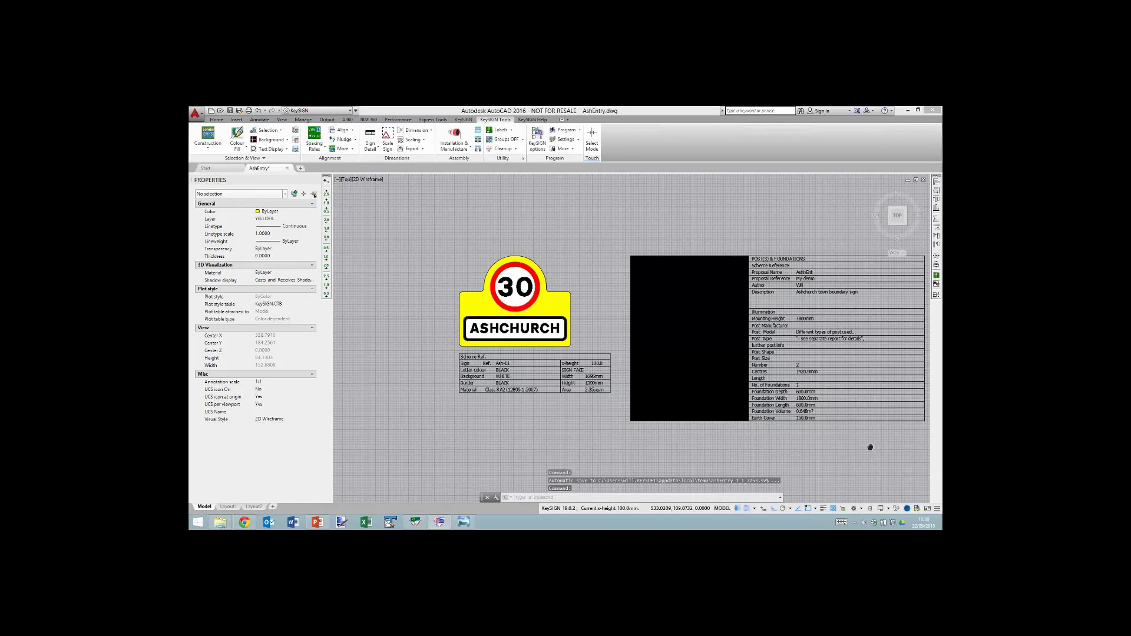
Examine the inserted structure image and read through the posts and foundations table in the AshEntry drawing
scroll(624, 334, "up", 6)
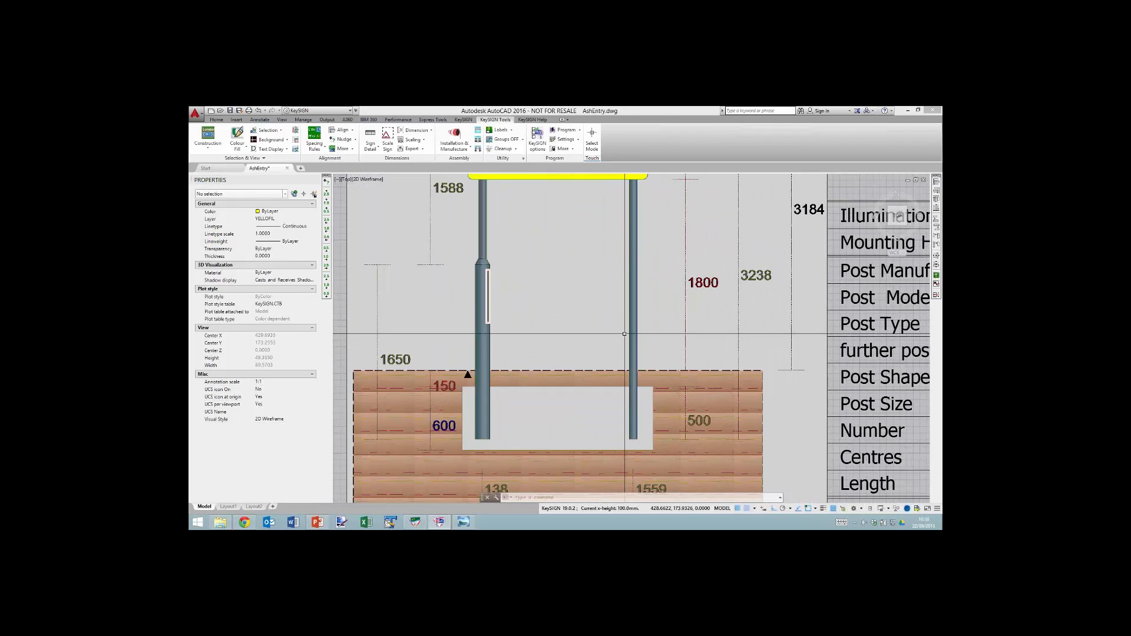
scroll(623, 334, "down", 2)
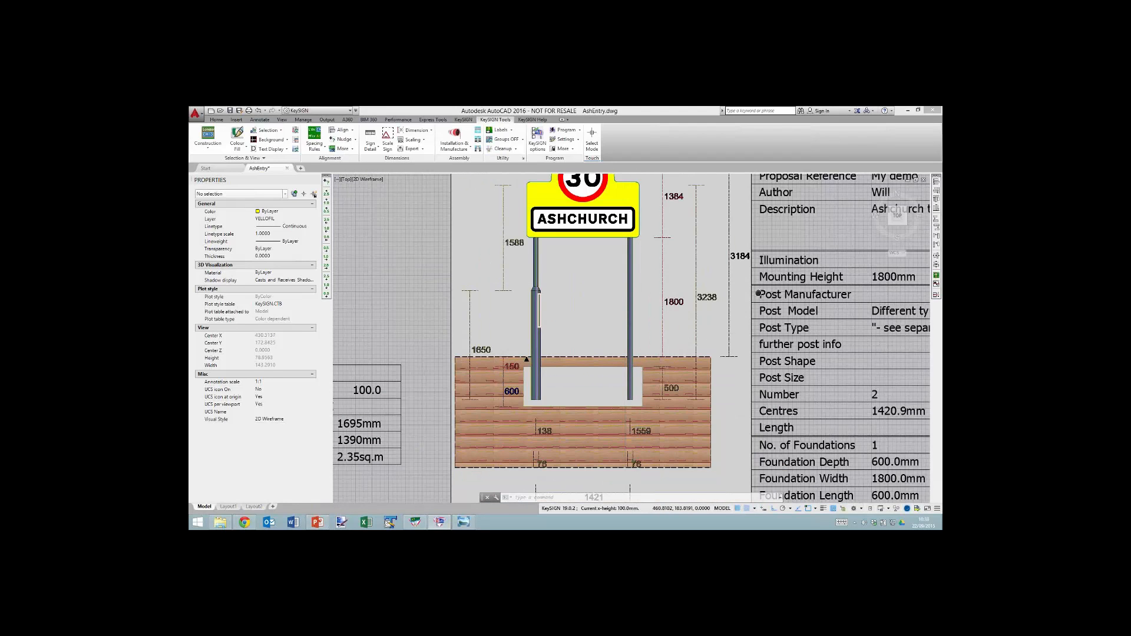
mouse_move(715, 285)
left_mouse_down()
mouse_move(629, 335)
mouse_move(578, 249)
mouse_move(544, 250)
mouse_move(516, 226)
left_mouse_up()
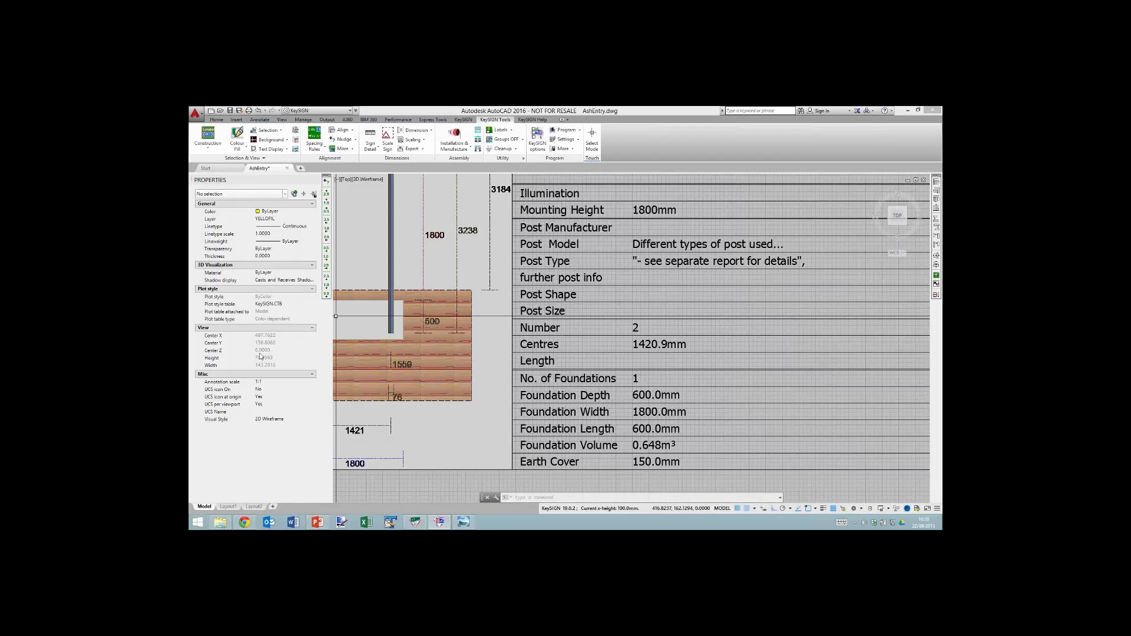
left_click_drag(508, 303, 454, 393)
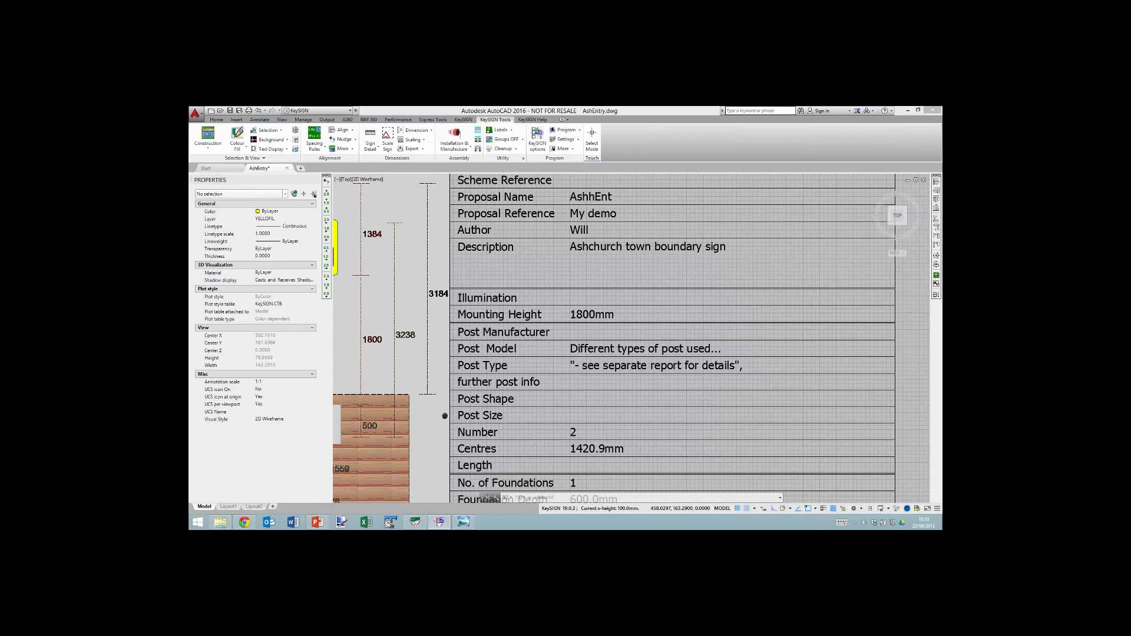
mouse_move(444, 415)
left_mouse_down()
mouse_move(431, 330)
mouse_move(415, 309)
mouse_move(426, 307)
left_mouse_up()
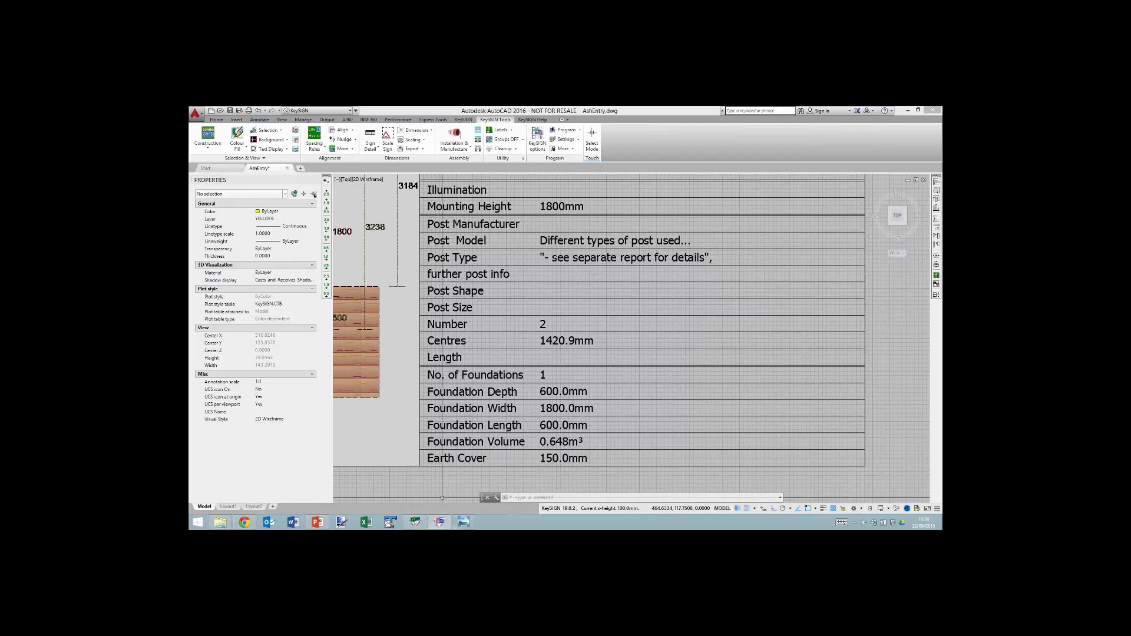
Switch back to KeyPOST, generate the Loading and Stability Report, maximize its window and enlarge the pages to 150%
left_click(416, 523)
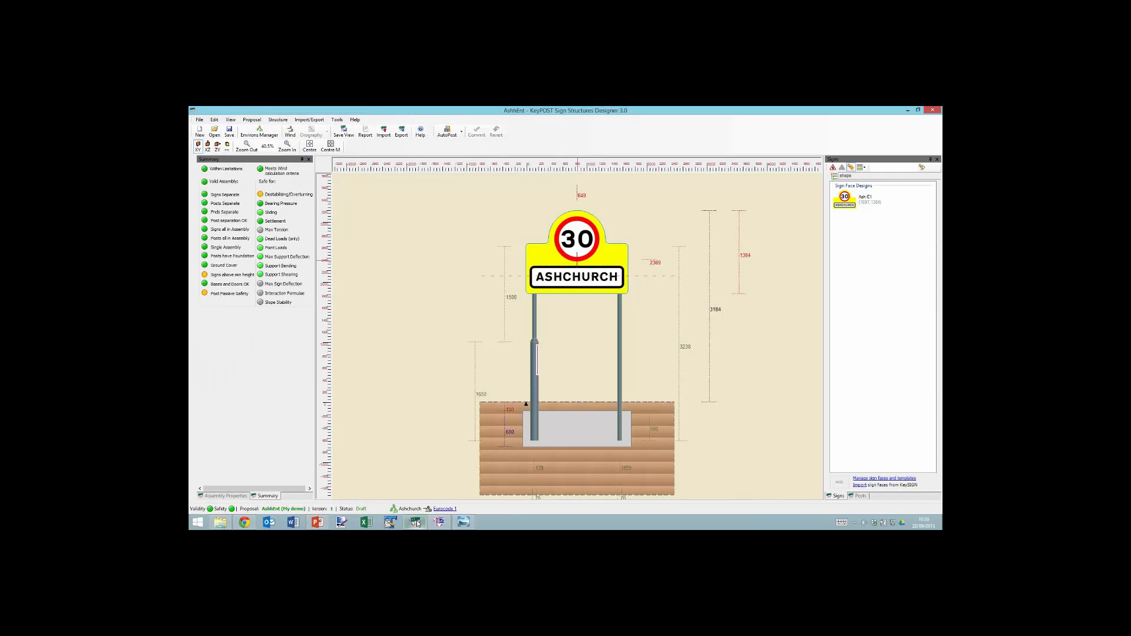
left_click(367, 133)
double_click(394, 120)
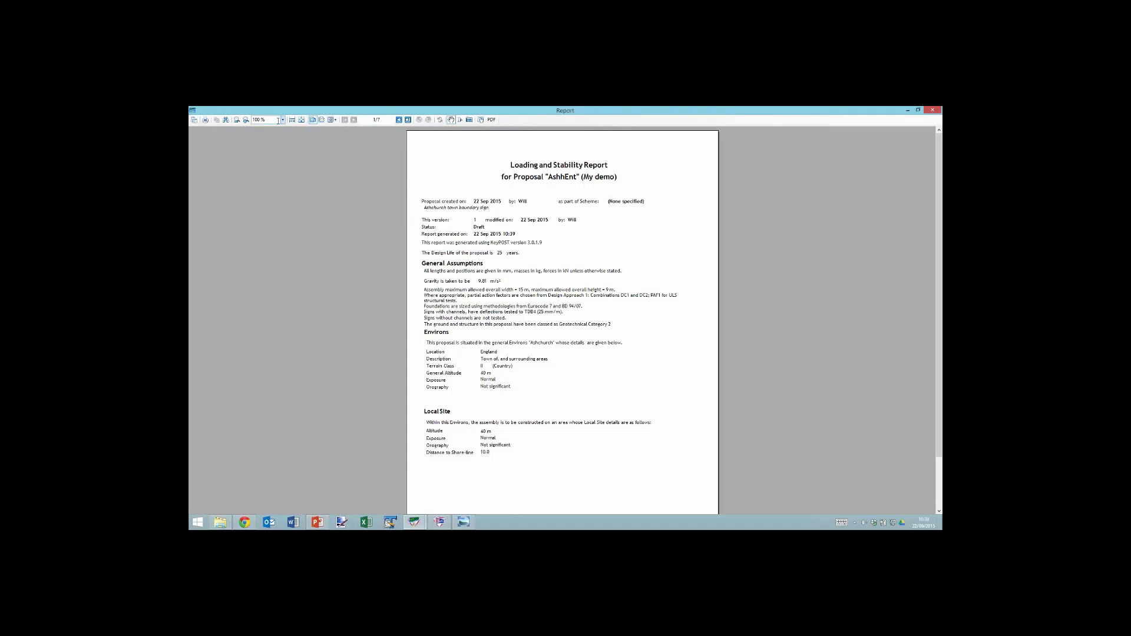
left_click(246, 121)
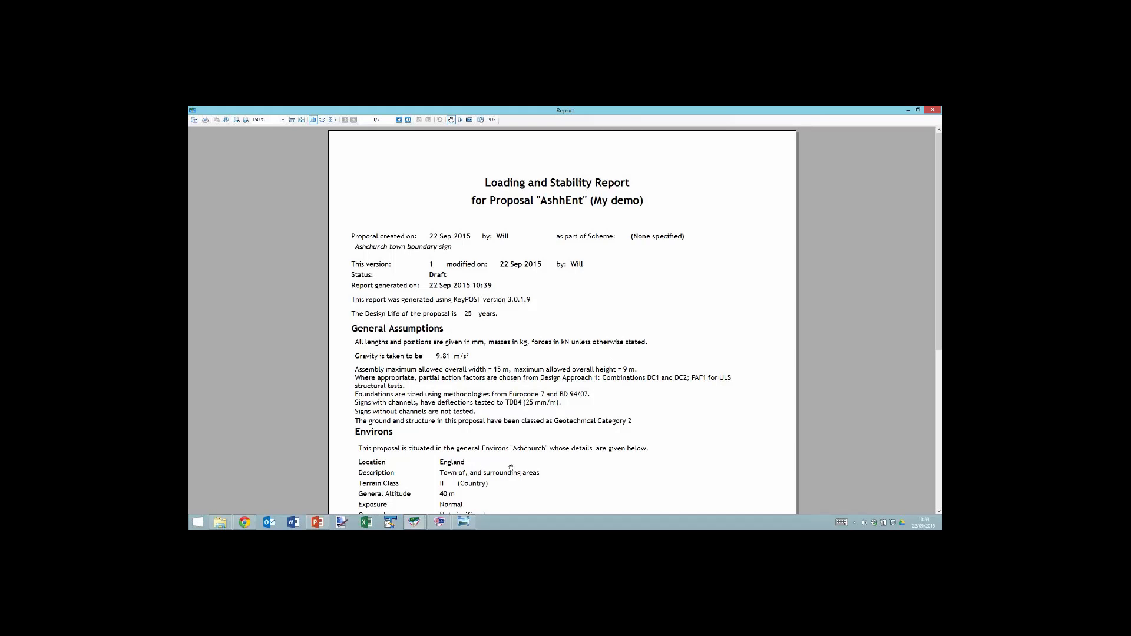
Review the report's general assumptions, structure and sign assembly elevations, and wind force calculations on the first three pages
left_click_drag(577, 458, 573, 417)
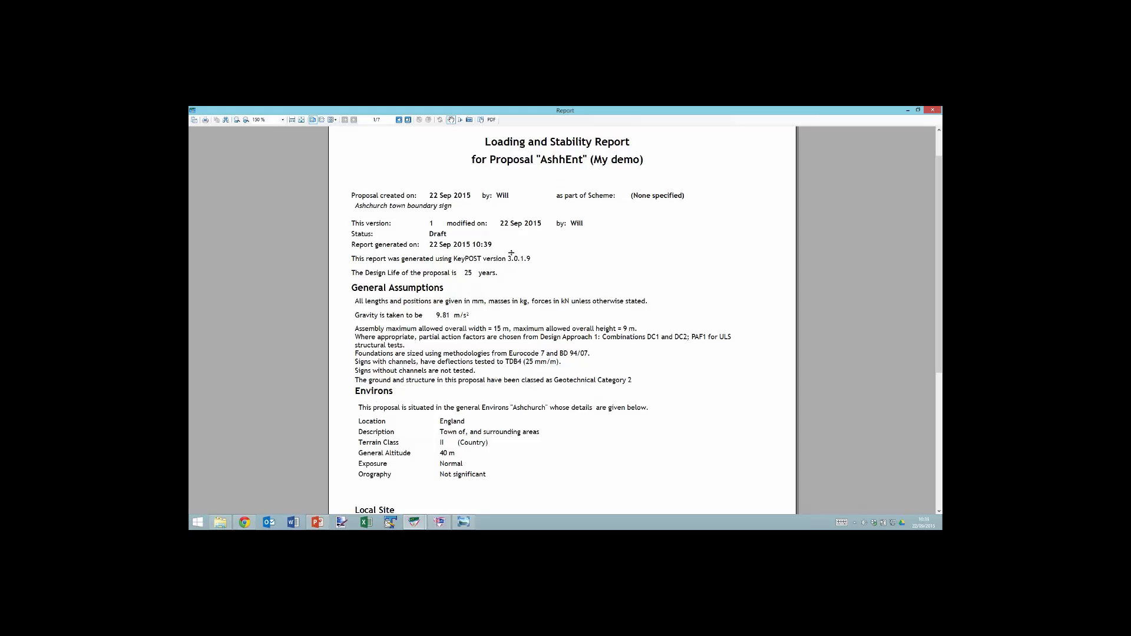
left_click(399, 120)
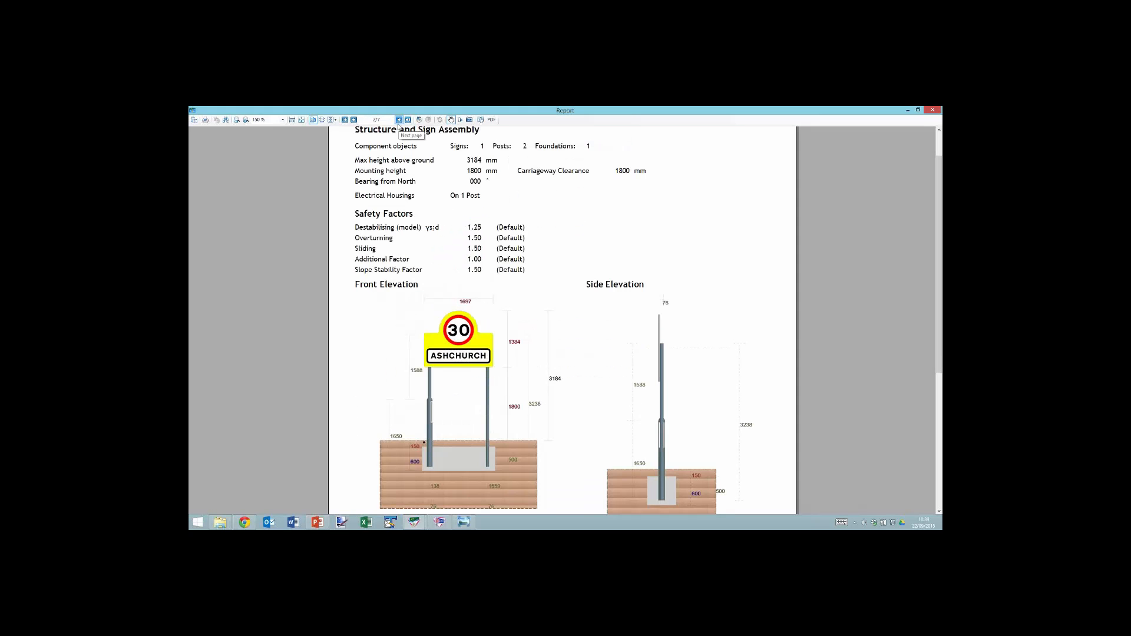
left_click_drag(516, 201, 517, 240)
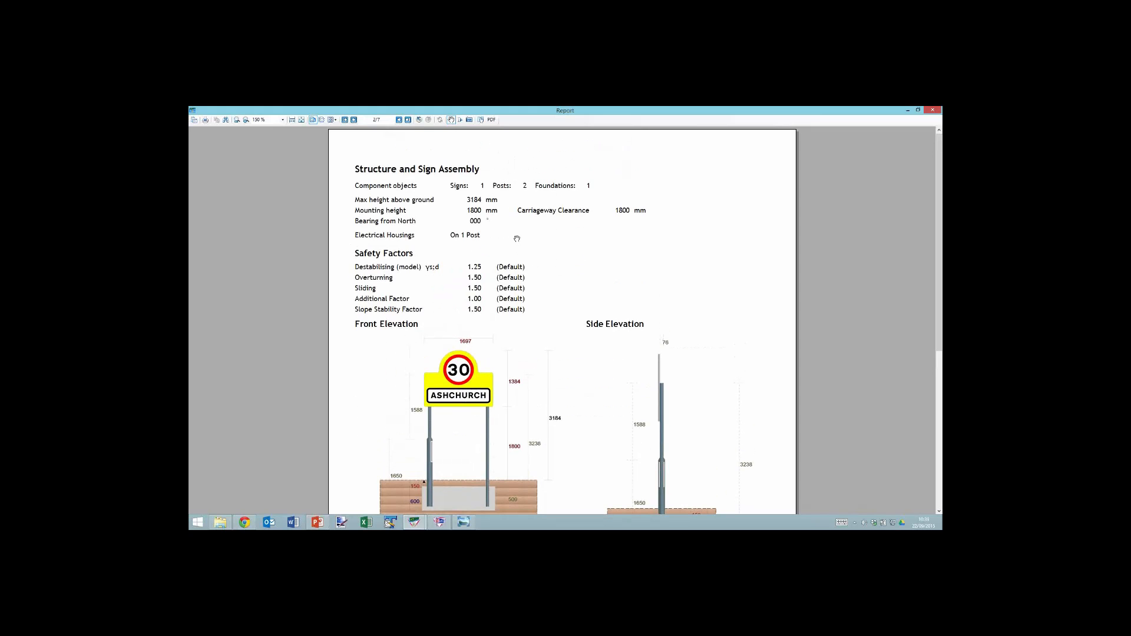
left_click(398, 119)
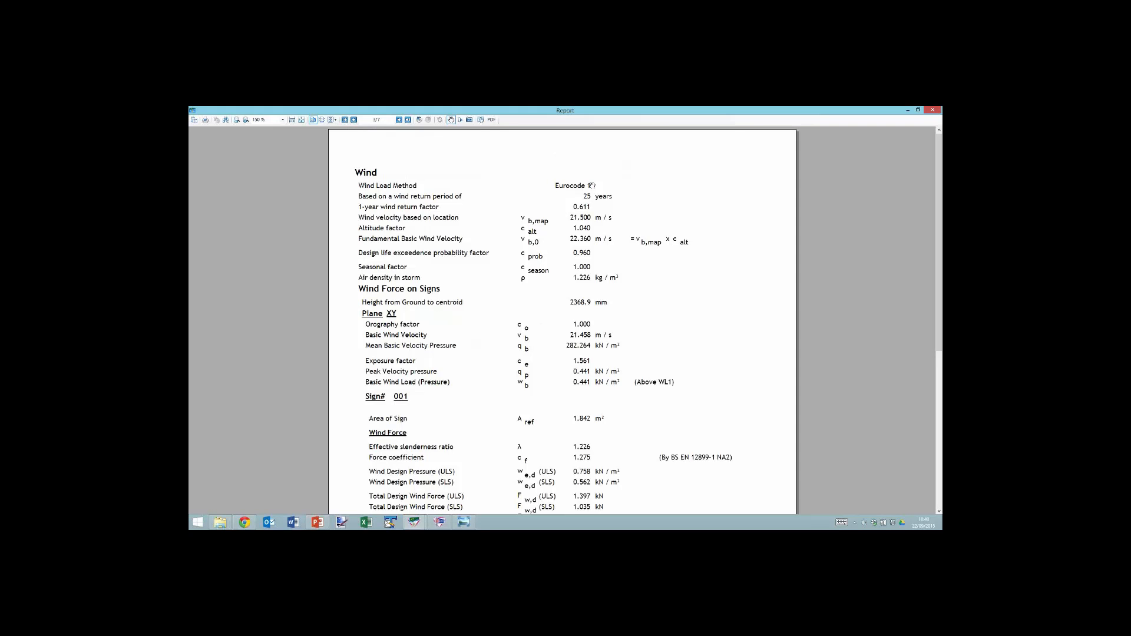
scroll(583, 371, "down", 1)
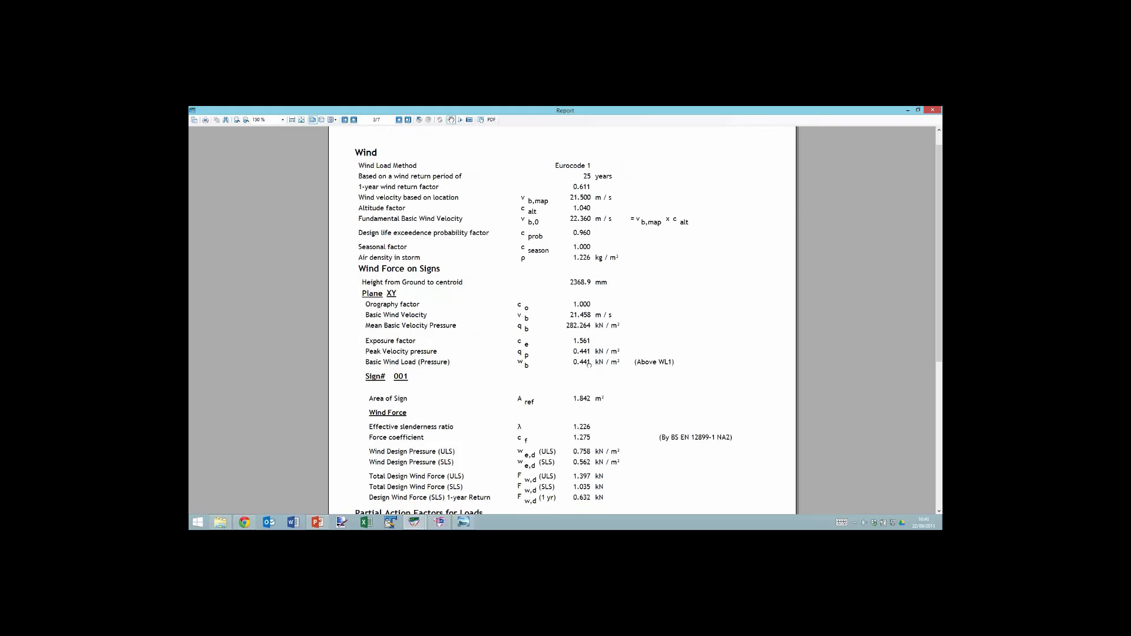
scroll(589, 359, "down", 1)
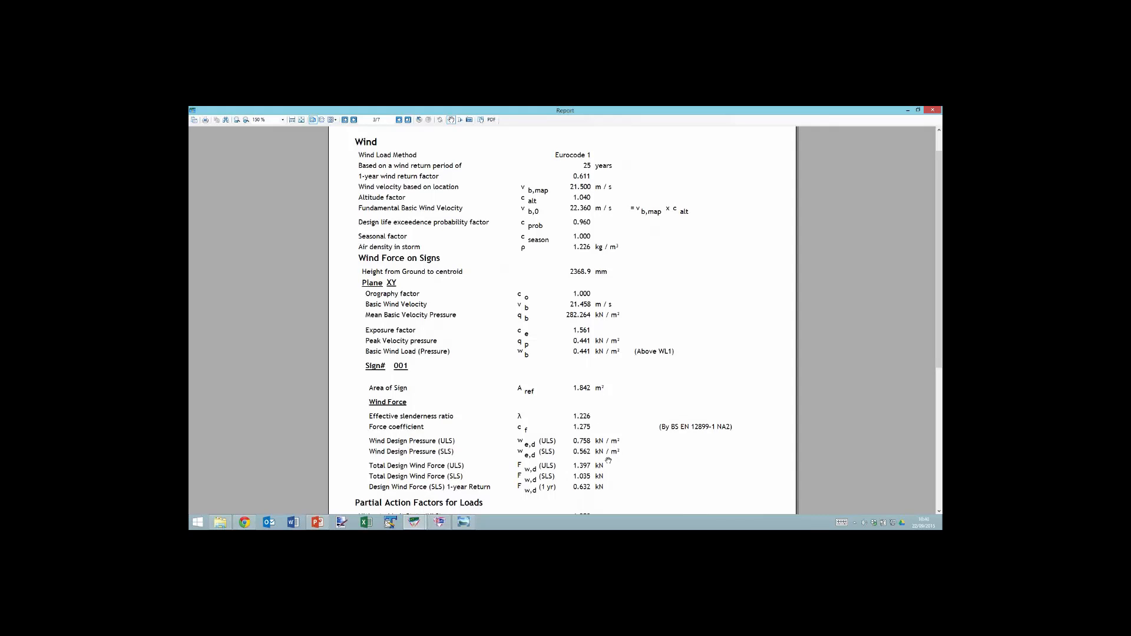
Review the report's ground, signs, posts, support types and foundations data, and go on to the support shear and bending results
left_click(400, 122)
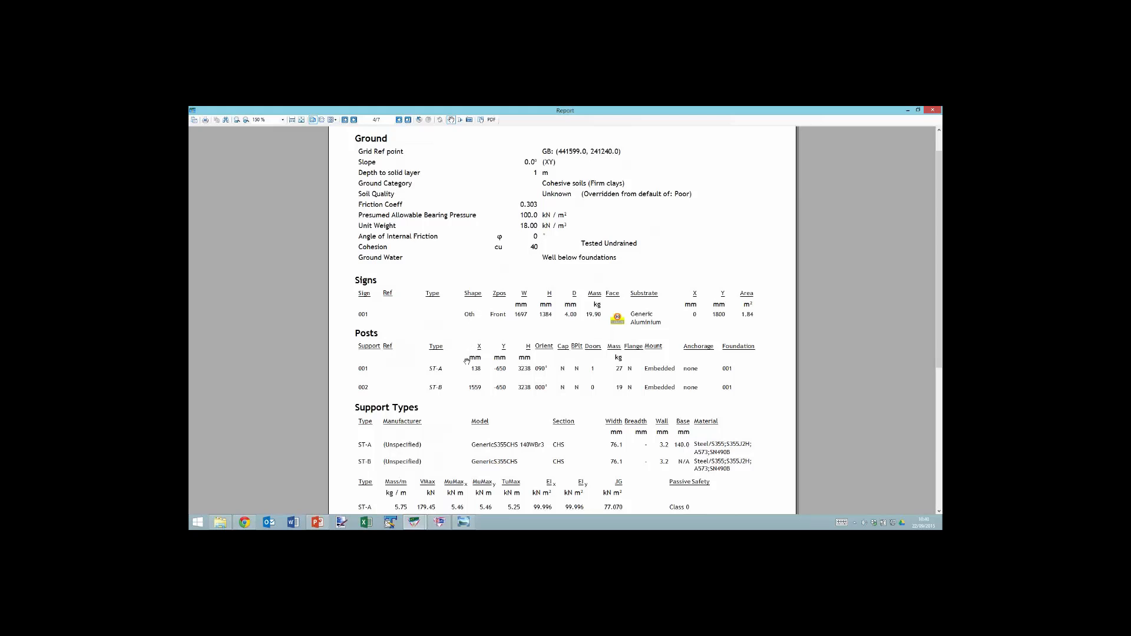
scroll(463, 394, "down", 1)
scroll(464, 394, "down", 3)
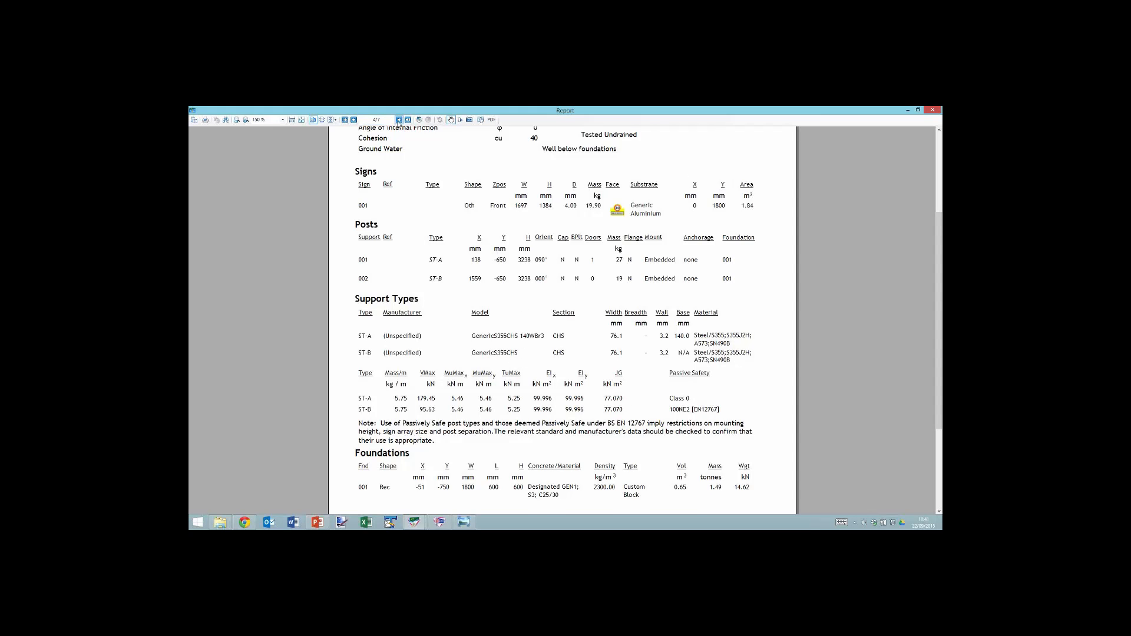
left_click(399, 120)
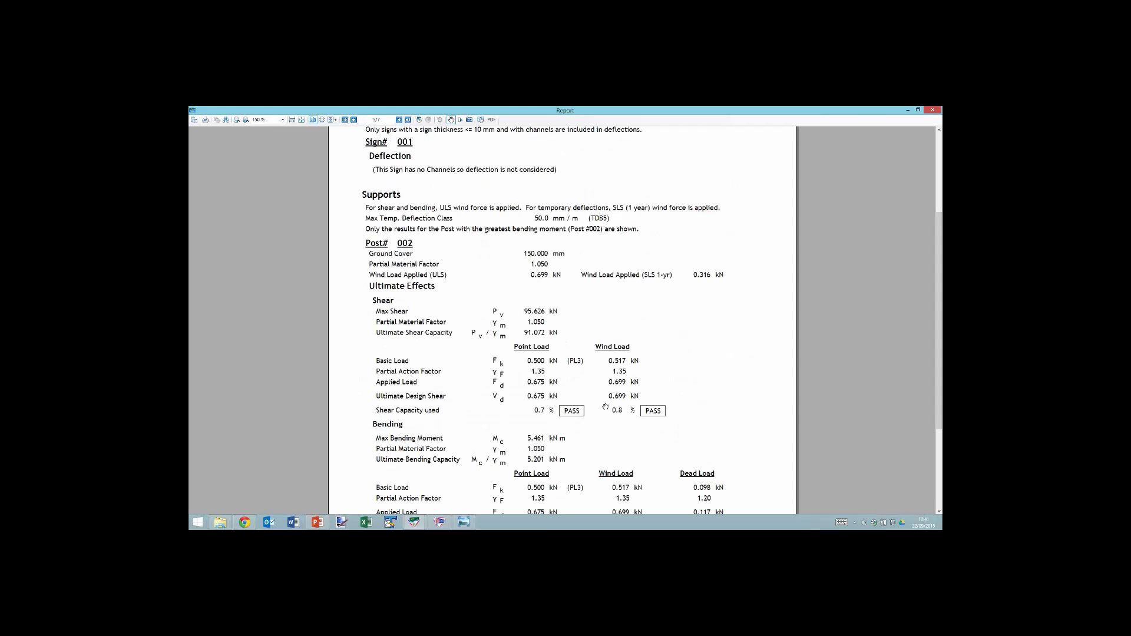
Review the report's support shear and bending results and its deflection and foundation stability page, and close the report
scroll(649, 412, "up", 5)
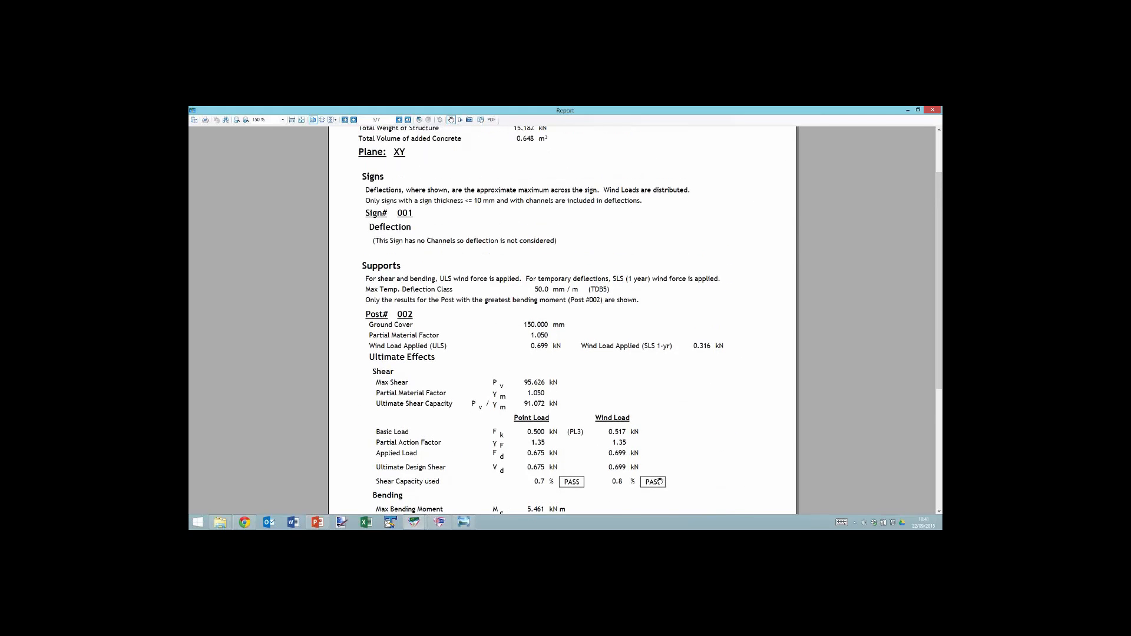
scroll(625, 313, "down", 1)
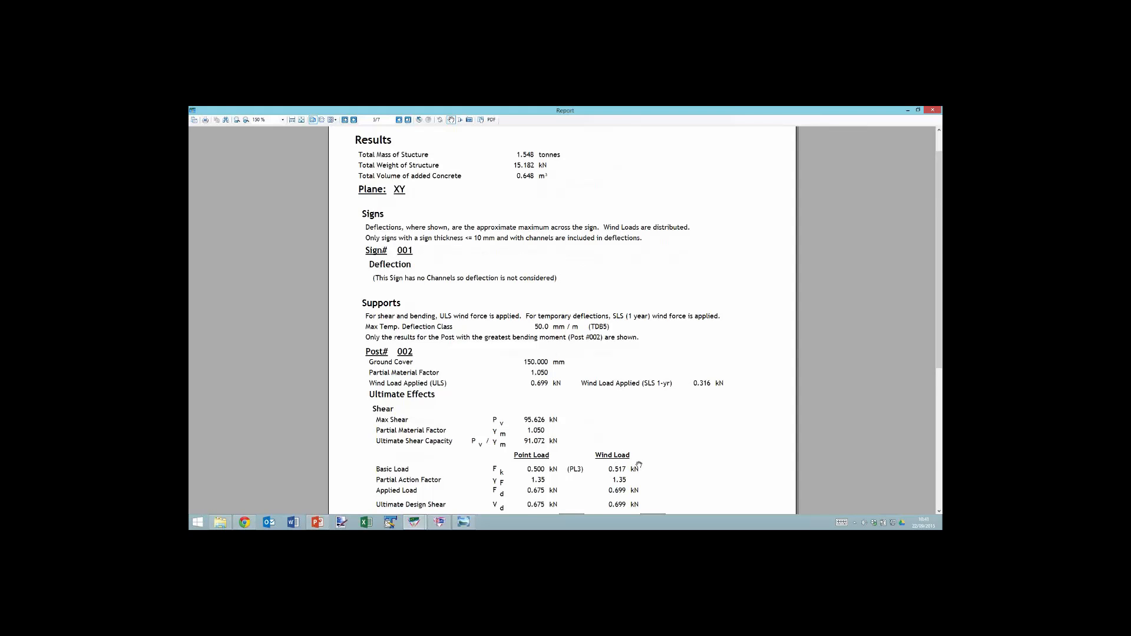
left_click_drag(638, 465, 634, 296)
scroll(633, 296, "down", 1)
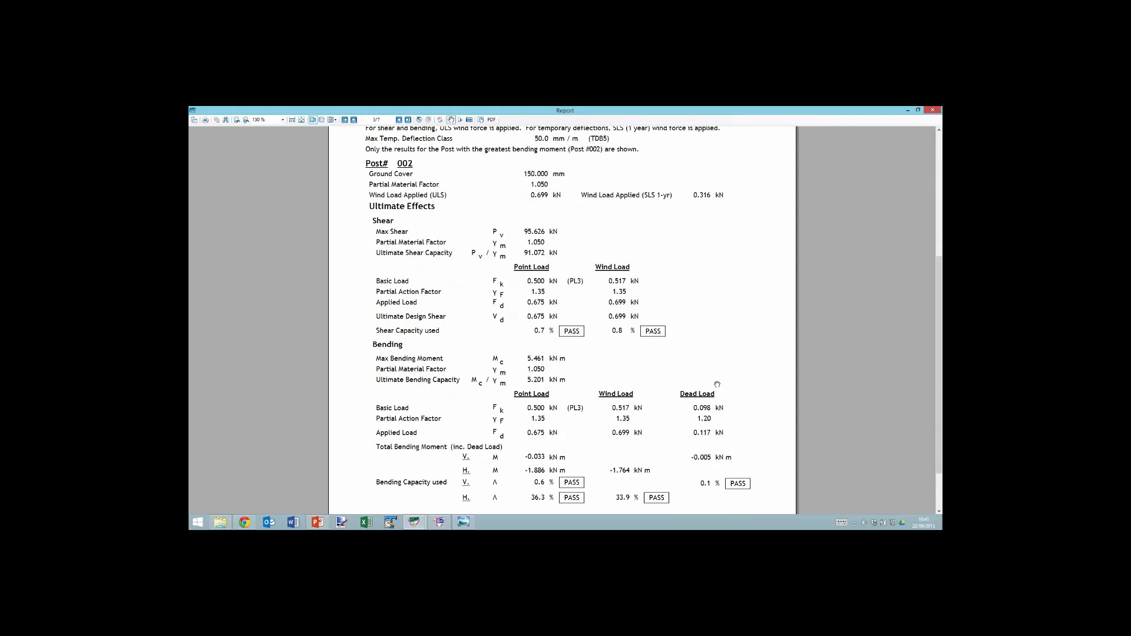
left_click(398, 120)
scroll(611, 295, "up", 2)
left_click_drag(610, 295, 618, 417)
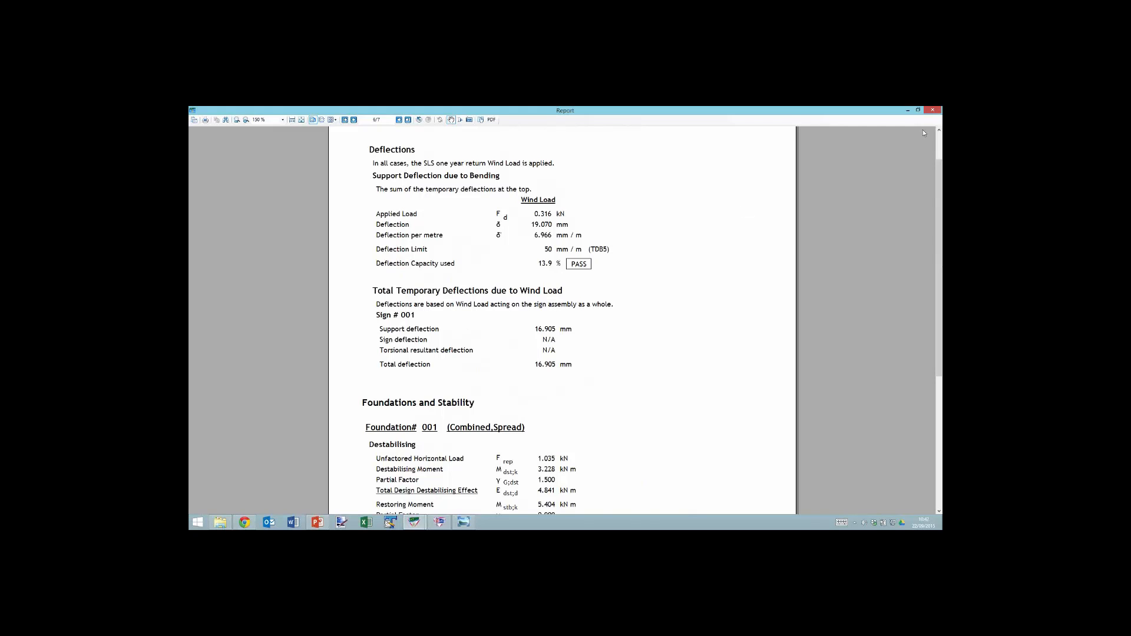
left_click(934, 112)
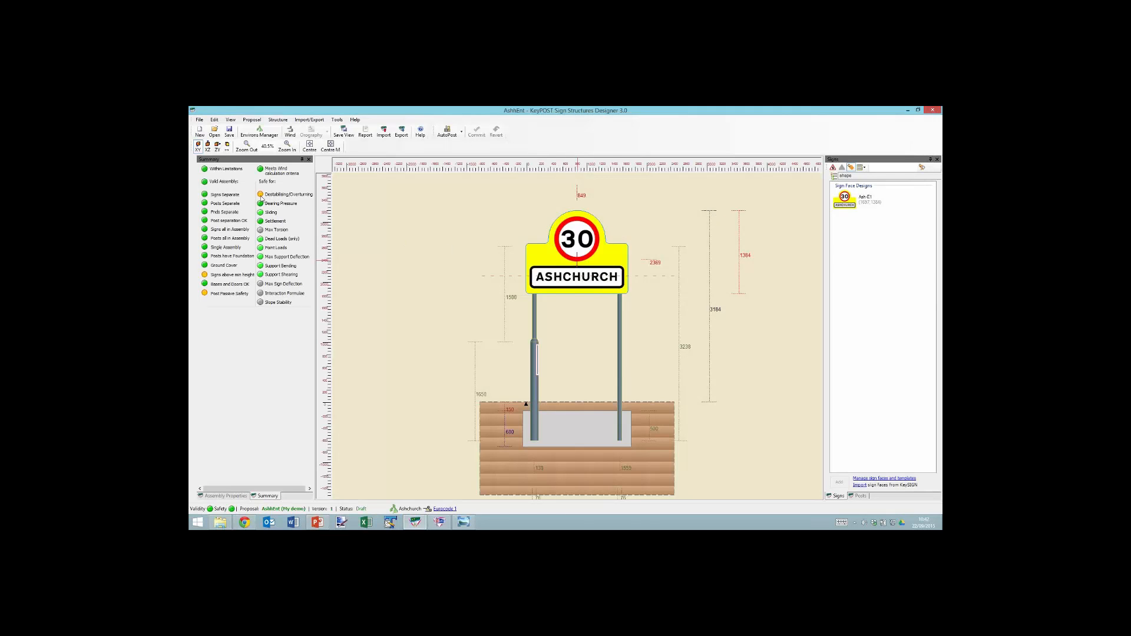
mouse_move(261, 199)
Show the standard TSRGD sign faces, filter them to the Rectangle shape and go to the traffic camera signs
left_click(851, 167)
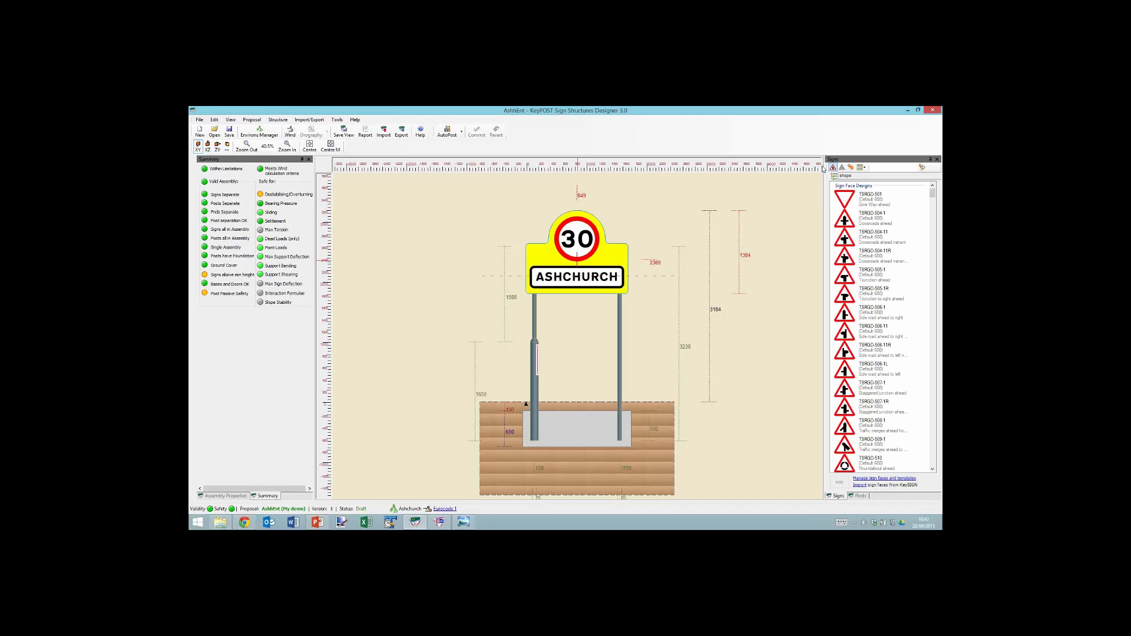
left_click(834, 177)
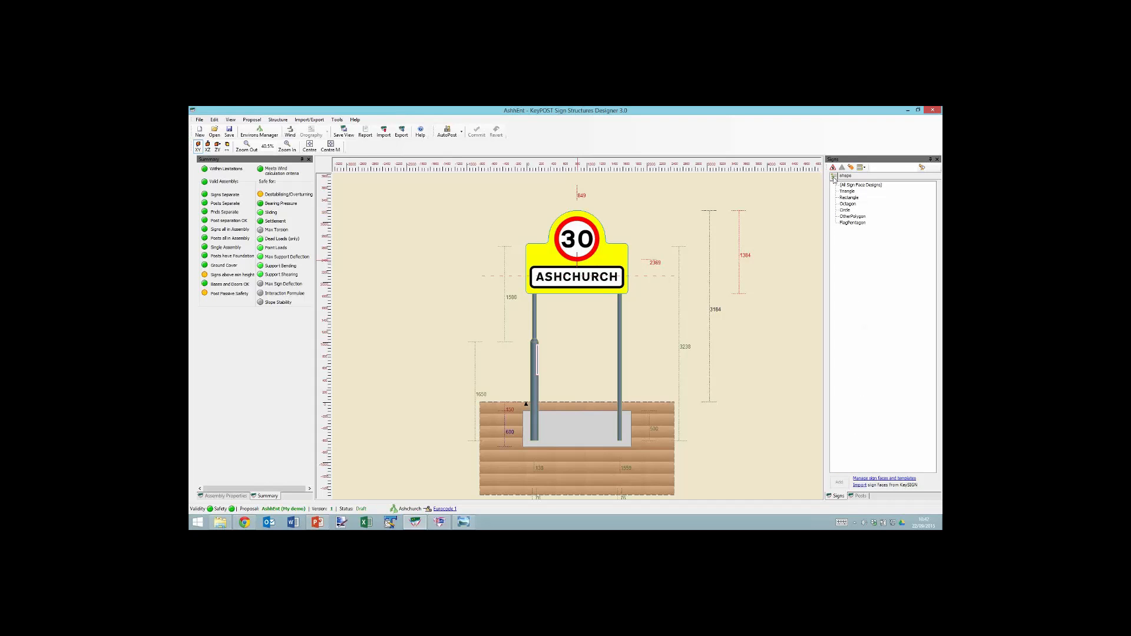
left_click(834, 176)
left_click(834, 177)
left_click(853, 199)
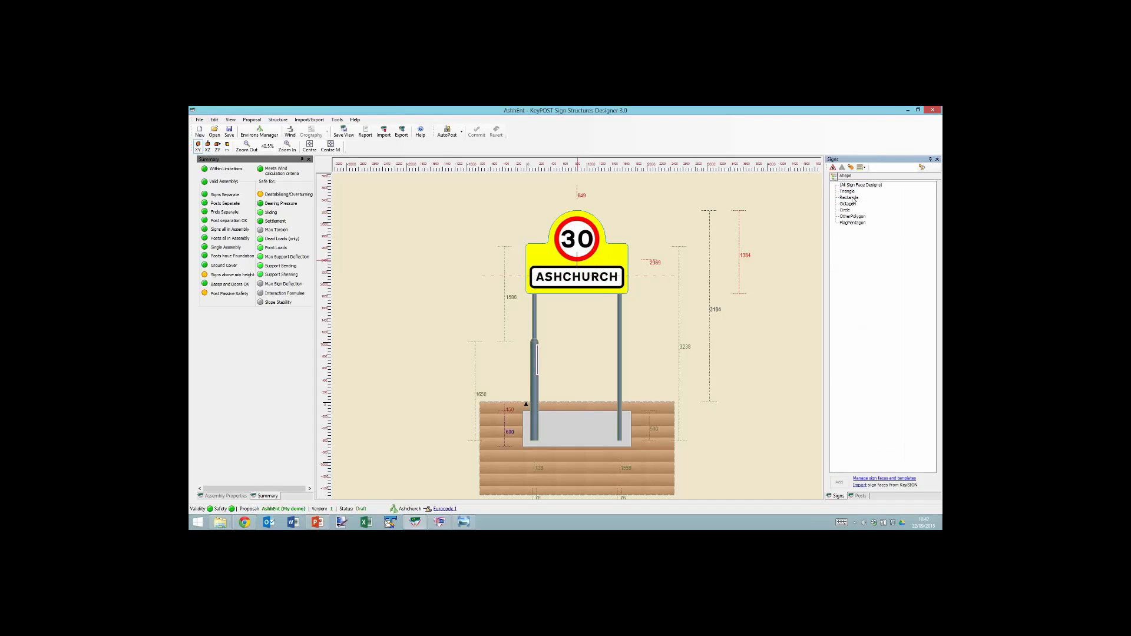
left_click_drag(934, 196, 936, 421)
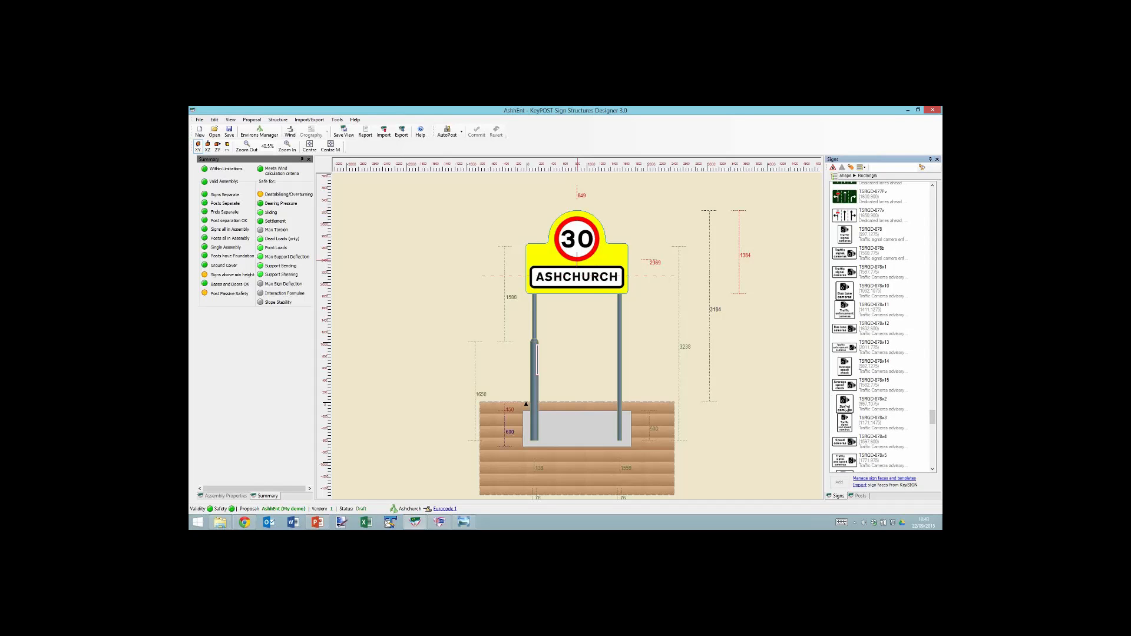
Add the "Speed cameras" sign face beneath the Ashchurch sign at the right-hand post, with its height set to 600 mm
left_click(846, 407)
left_click_drag(845, 407, 621, 326)
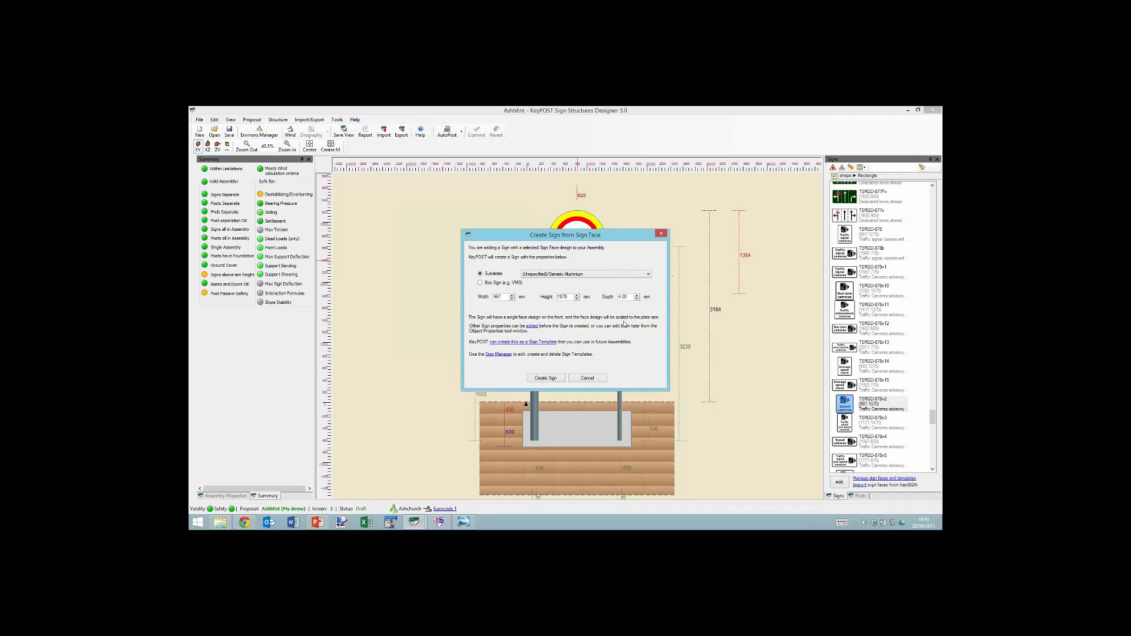
double_click(570, 296)
type("600")
left_click(545, 377)
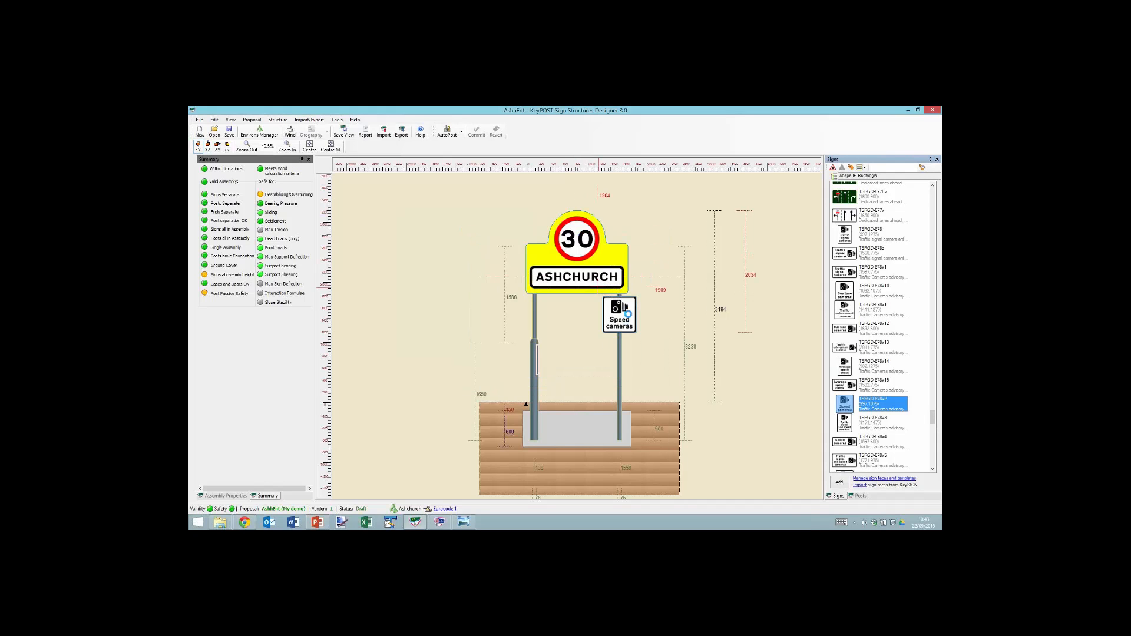
Align the speed cameras sign with the right edge of the Ashchurch sign, just below it, and attach it to the support
scroll(626, 314, "down", 1)
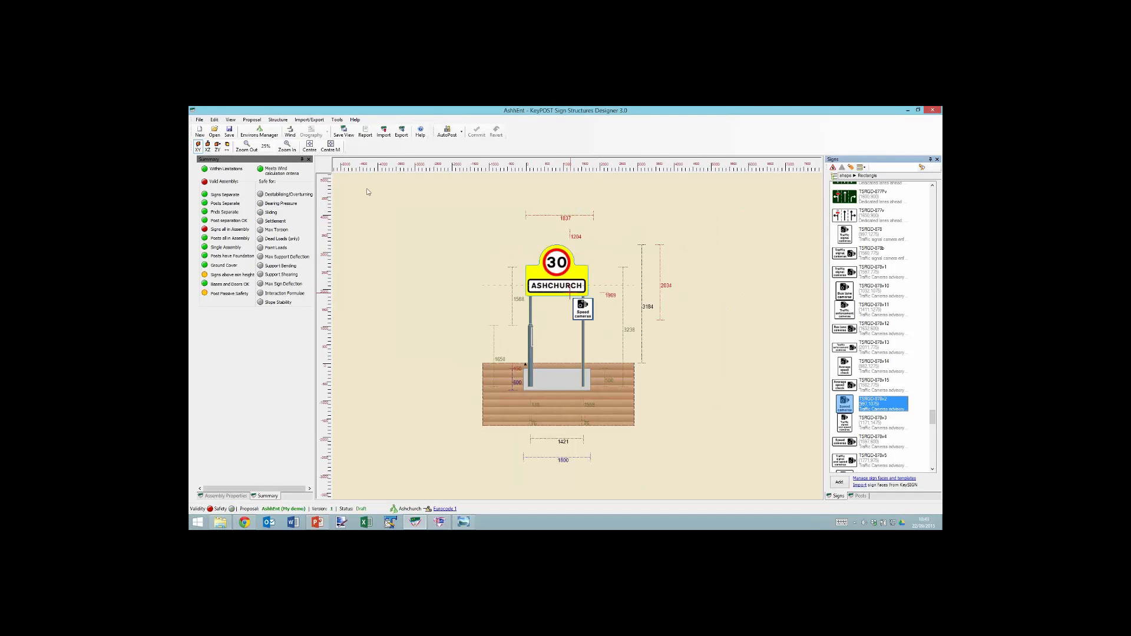
left_click(310, 145)
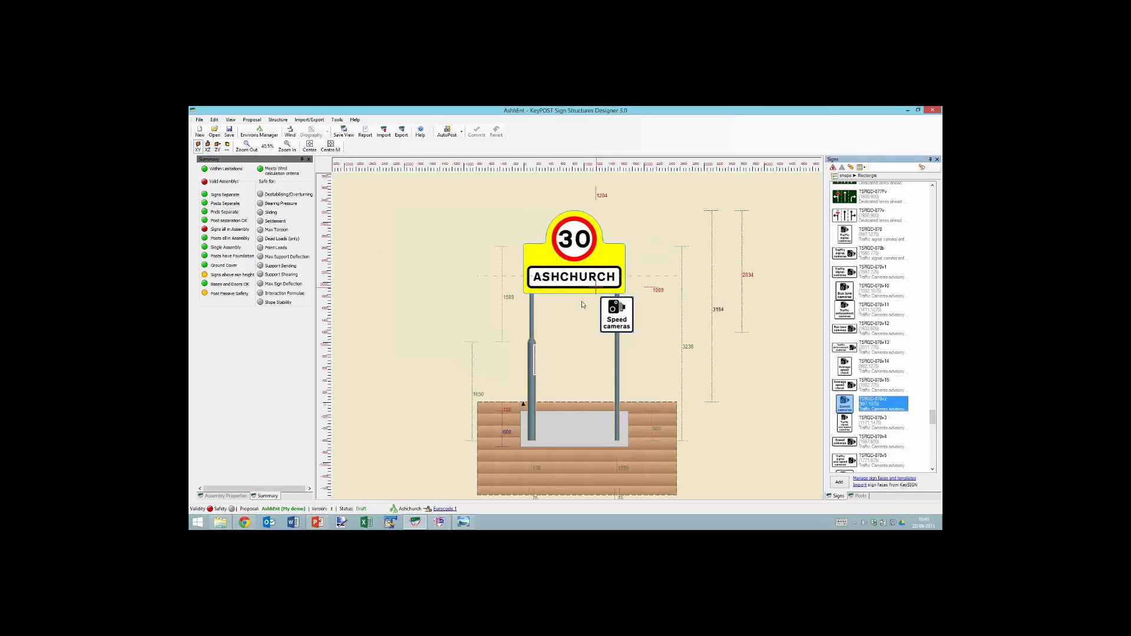
mouse_move(624, 312)
left_mouse_down()
mouse_move(613, 319)
mouse_move(635, 333)
mouse_move(619, 313)
left_mouse_up()
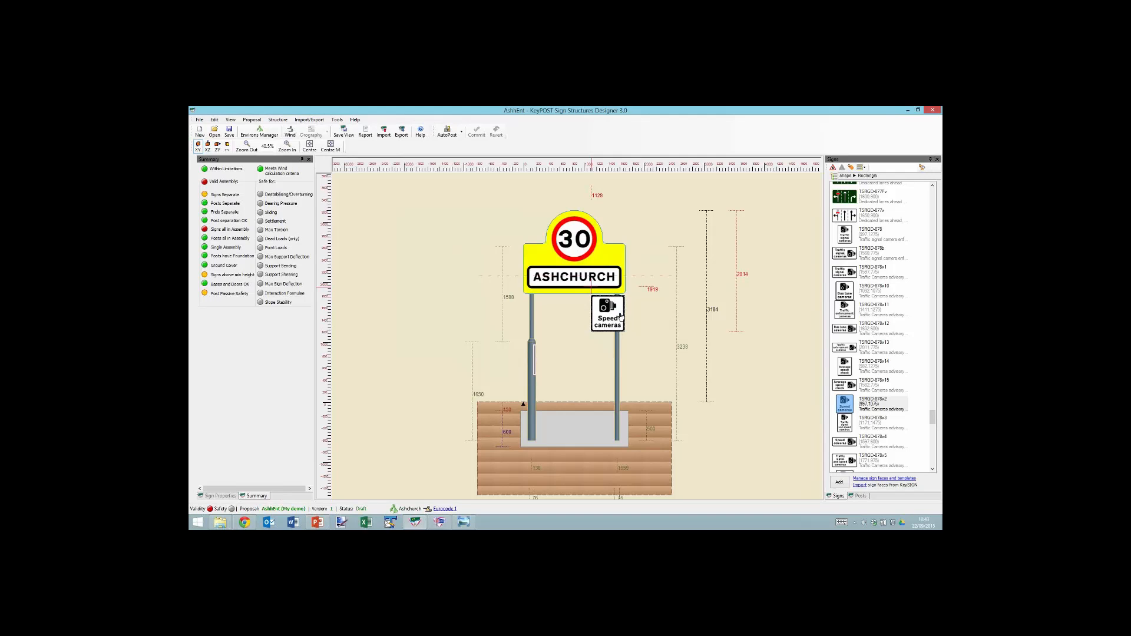
right_click(620, 316)
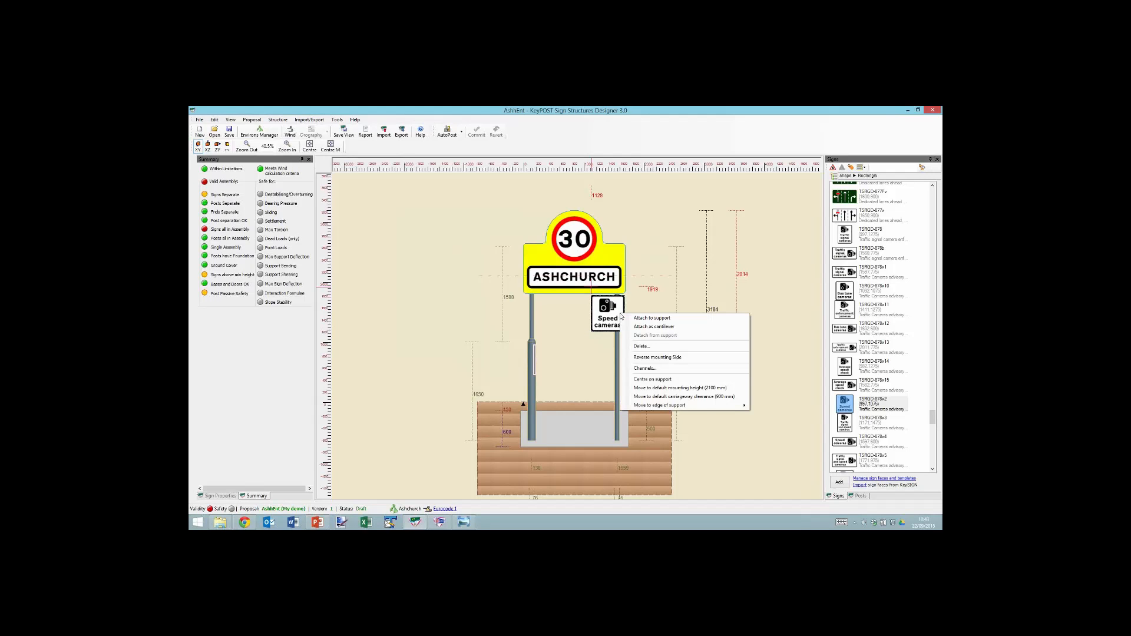
left_click(681, 321)
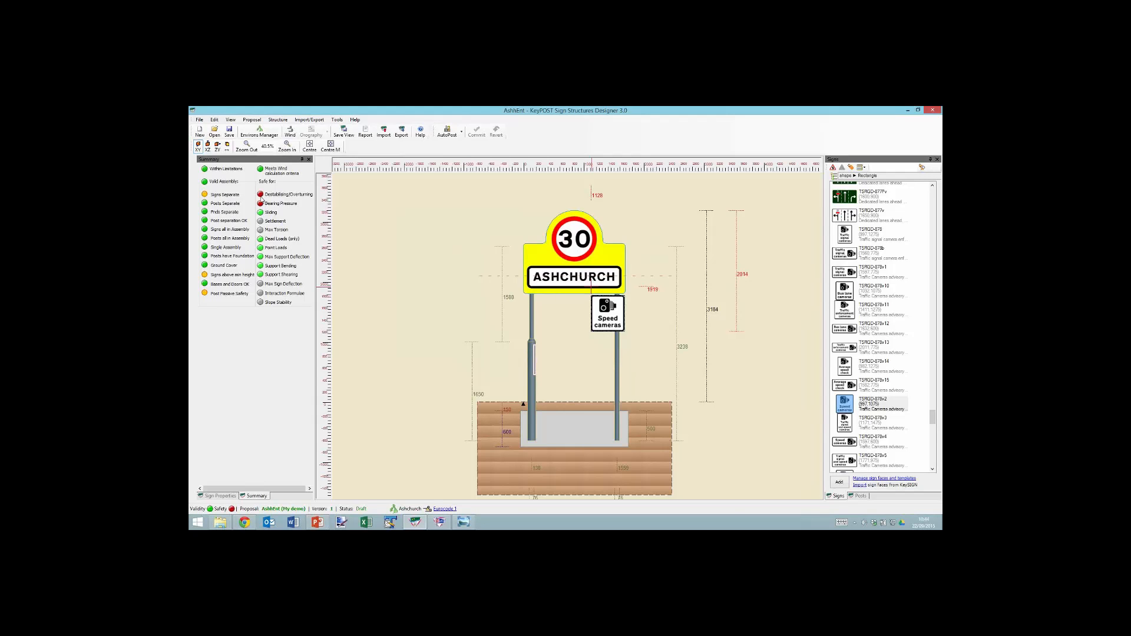
Save the proposal as version 2 with Draft status and geo-category 2
mouse_move(261, 199)
left_click(229, 132)
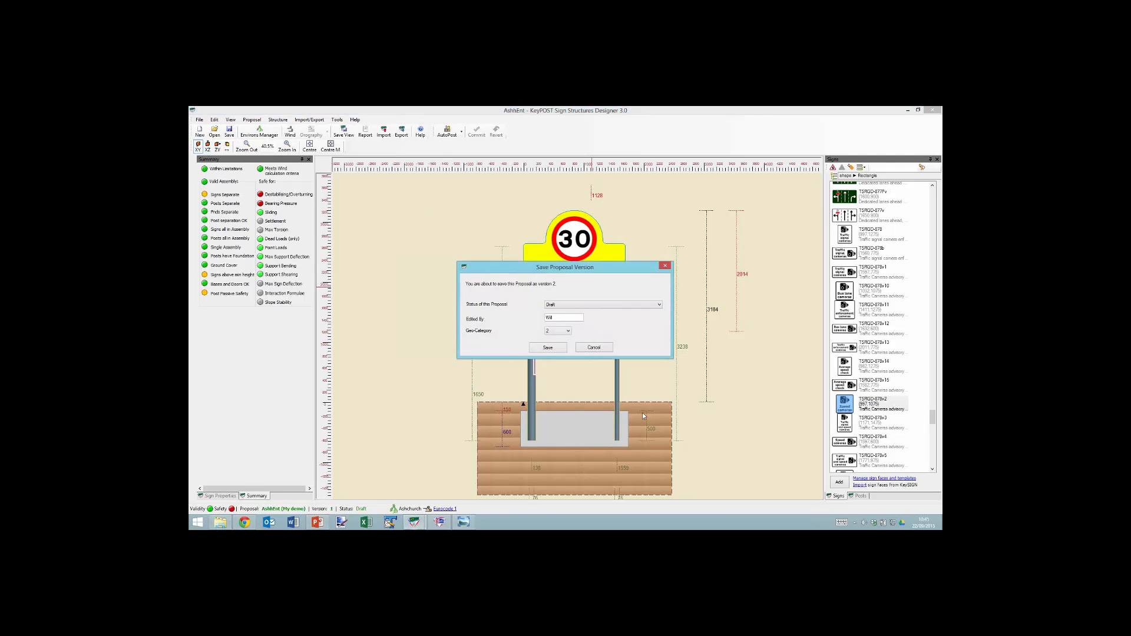
left_click(548, 348)
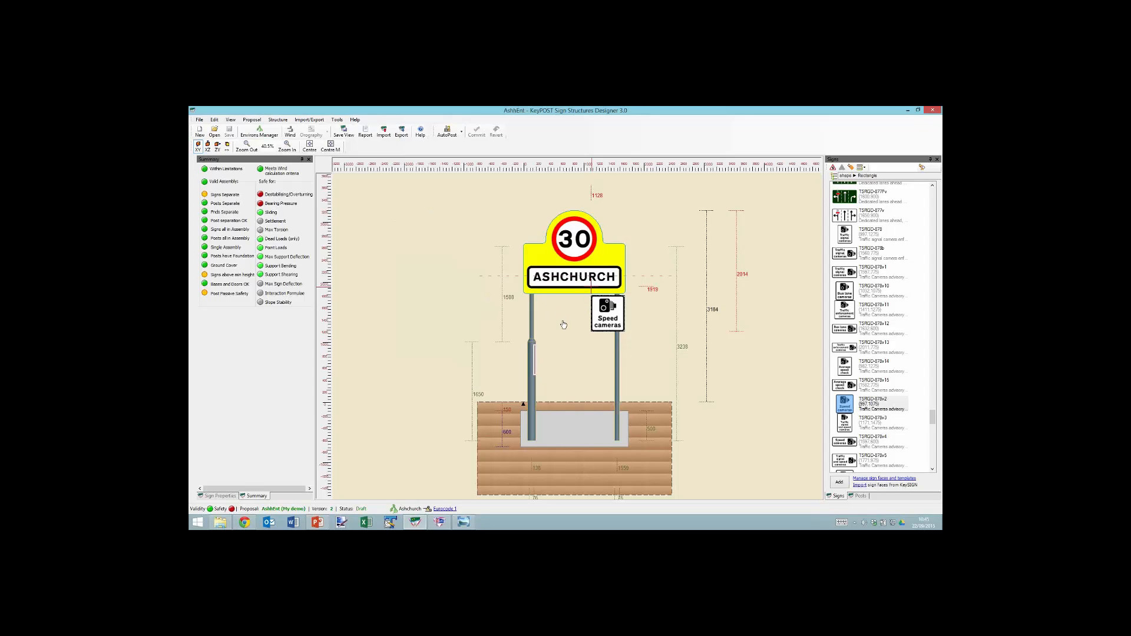
Detach the speed cameras sign, lower it until the sign array is about 2764 mm high, and attach it to the support again
right_click(600, 326)
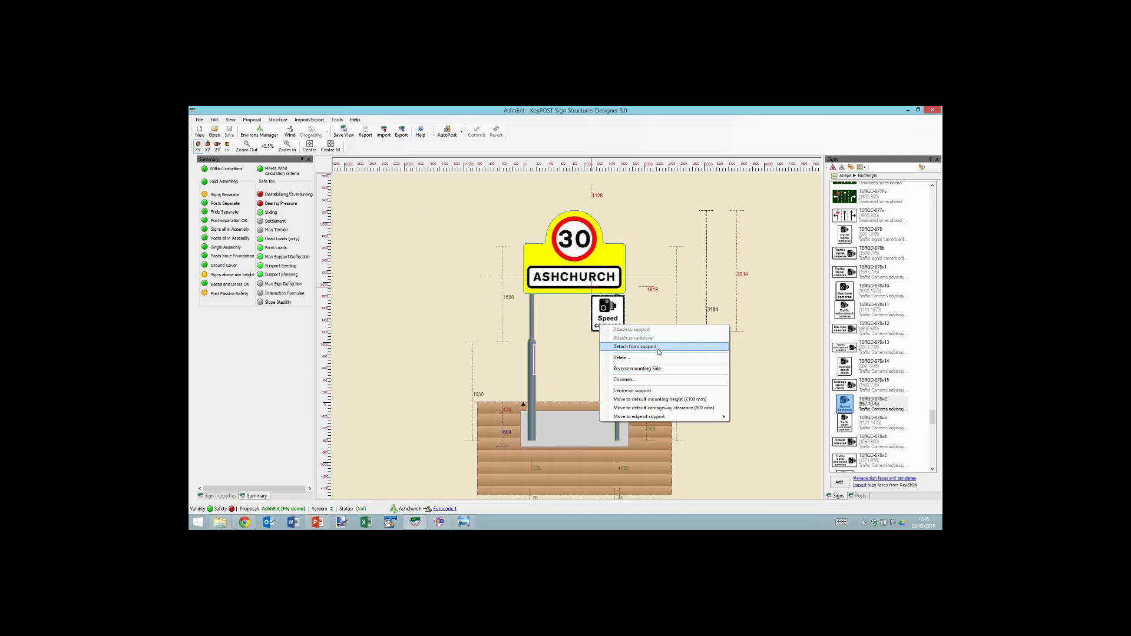
left_click(634, 346)
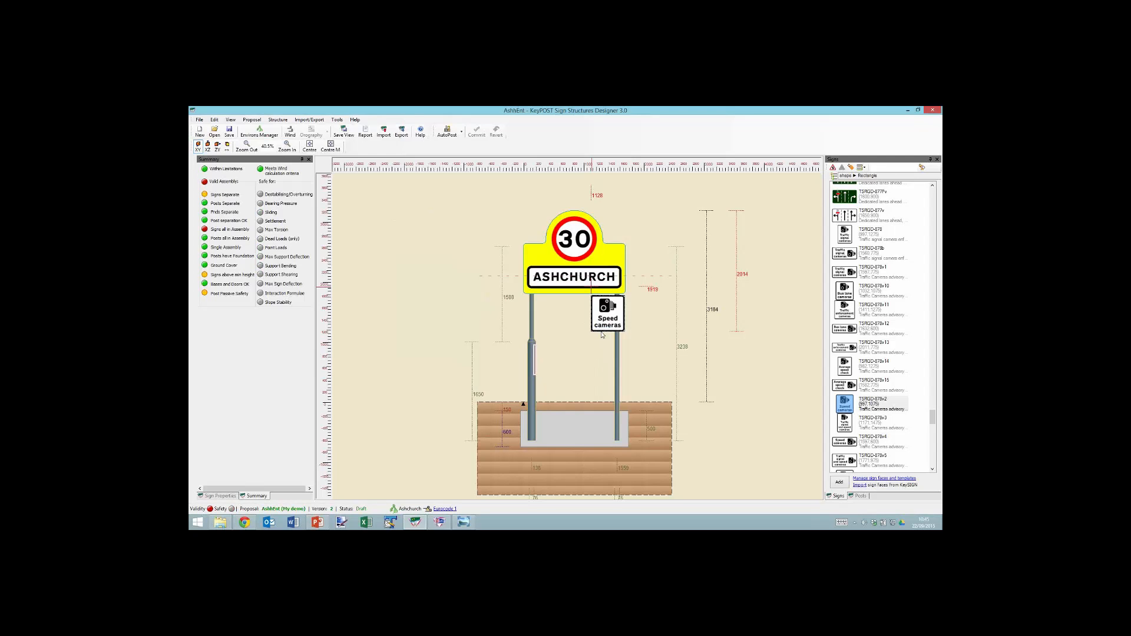
left_click_drag(600, 327, 600, 371)
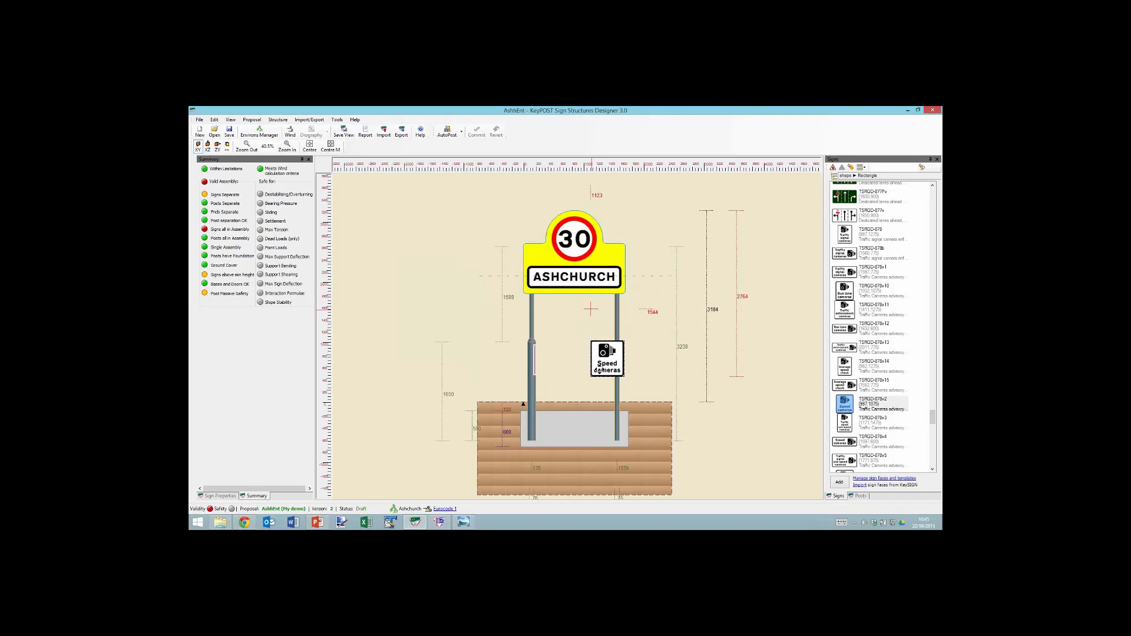
right_click(601, 369)
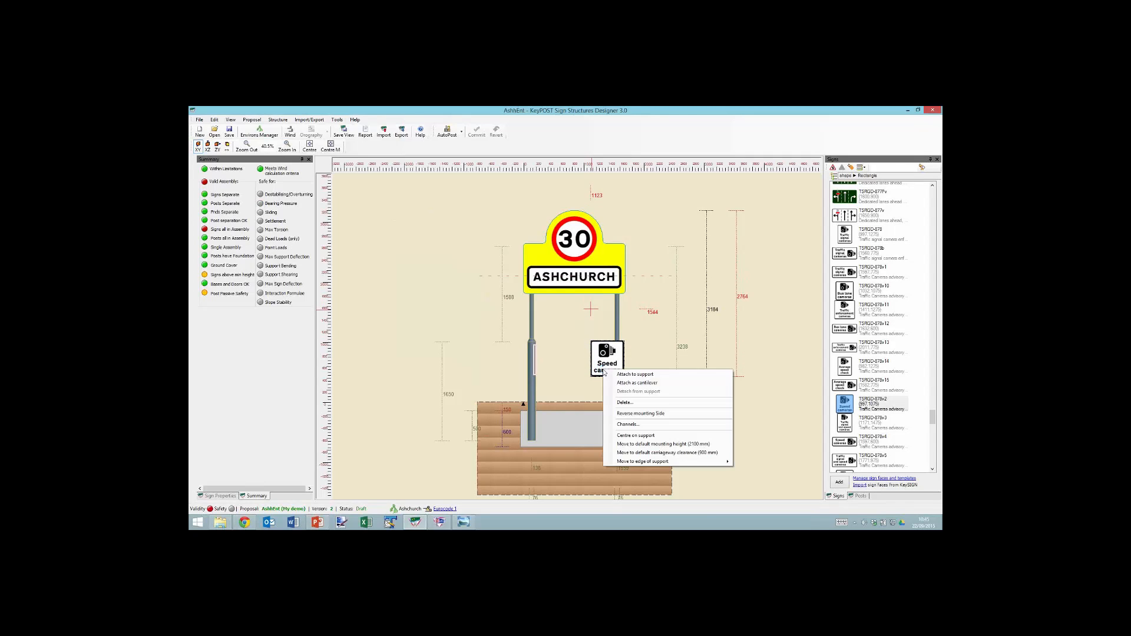
left_click(639, 374)
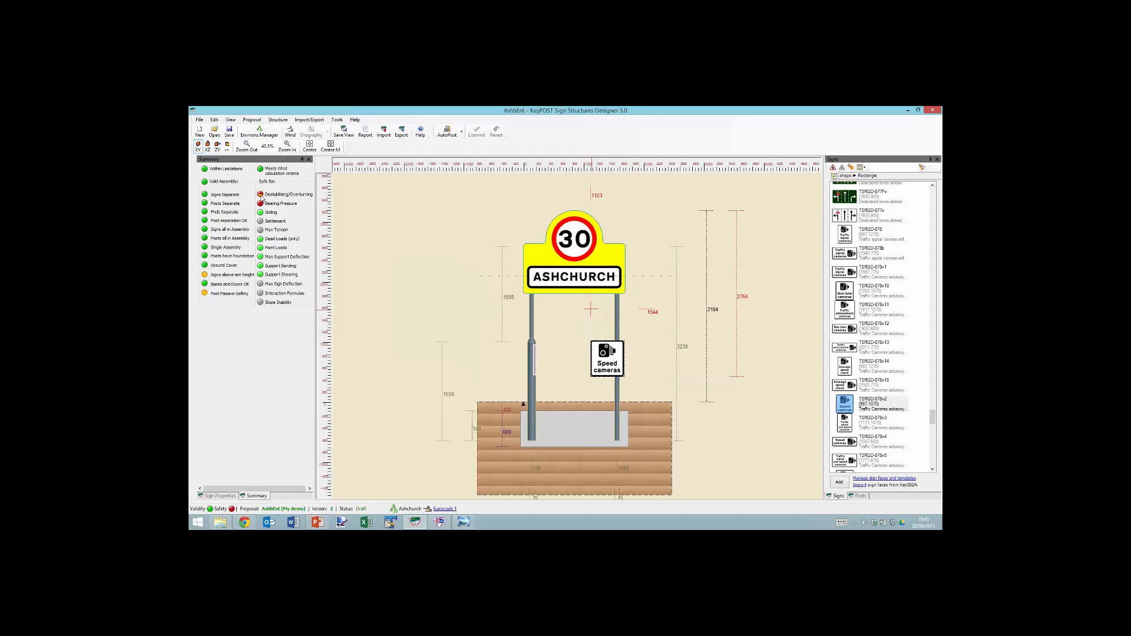
mouse_move(263, 201)
Turn on varying the wind load with sign height in the proposal's wind characteristics
left_click(593, 333)
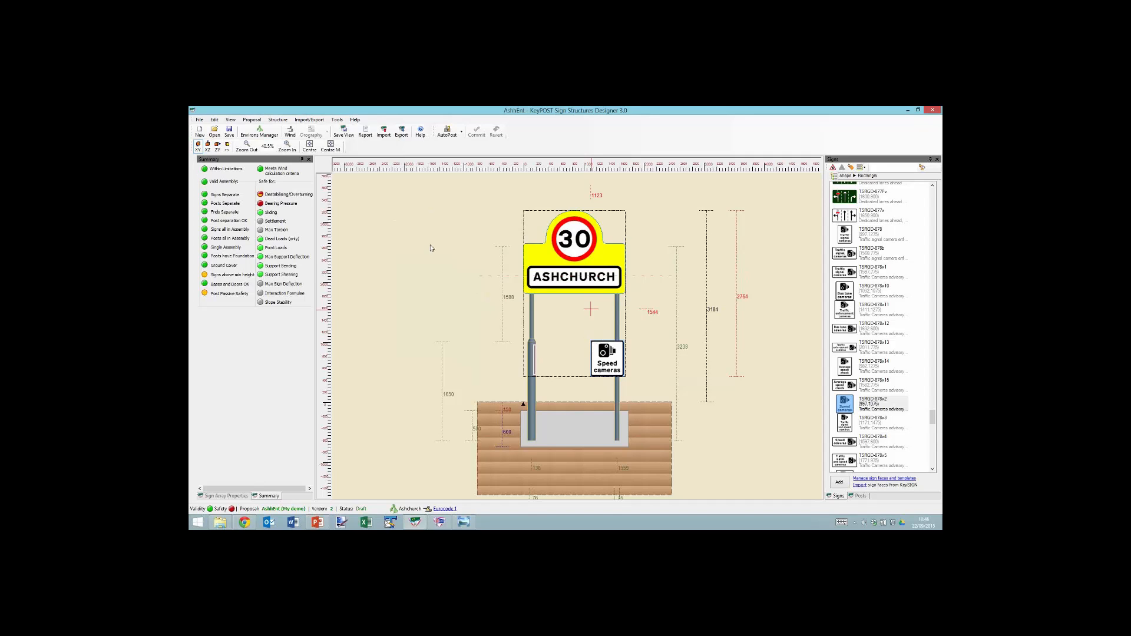
left_click(252, 120)
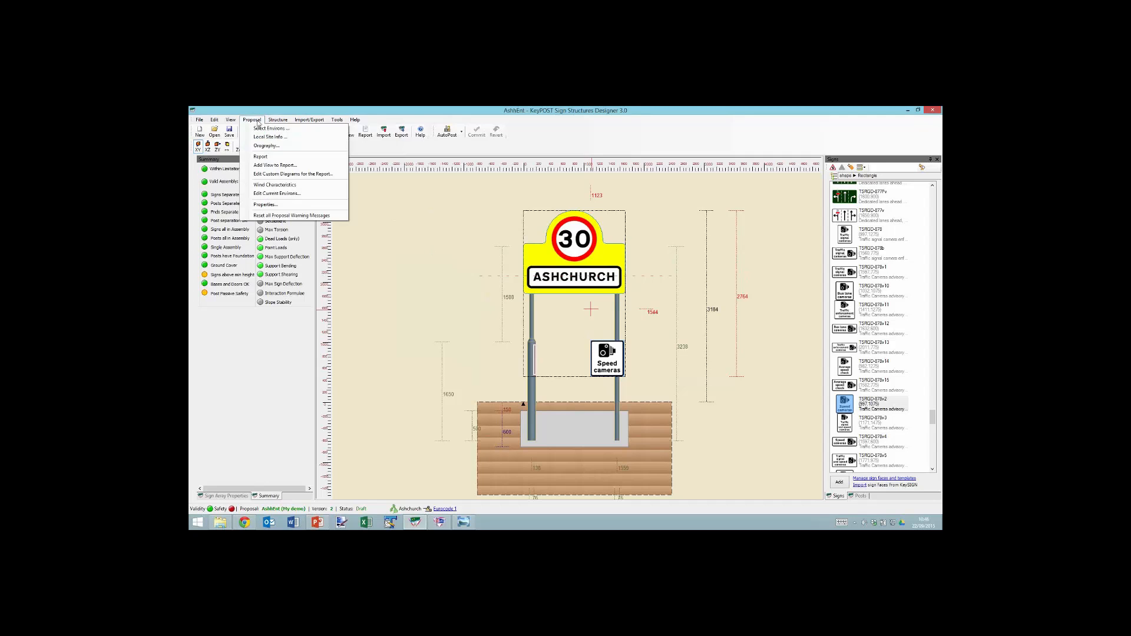
left_click(311, 187)
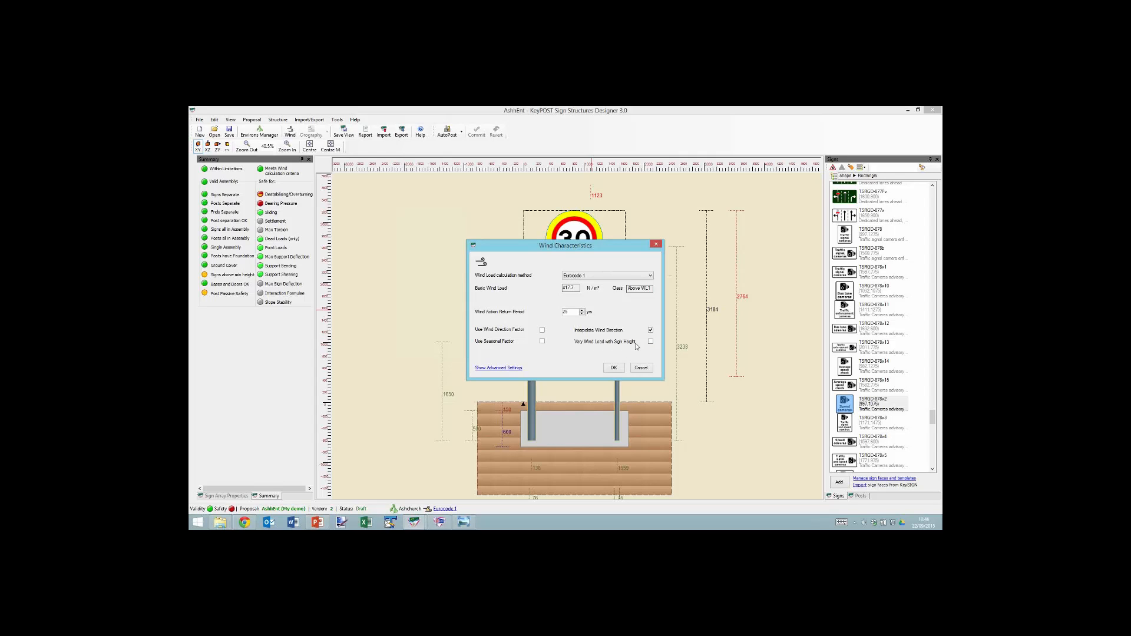
left_click_drag(596, 248, 434, 223)
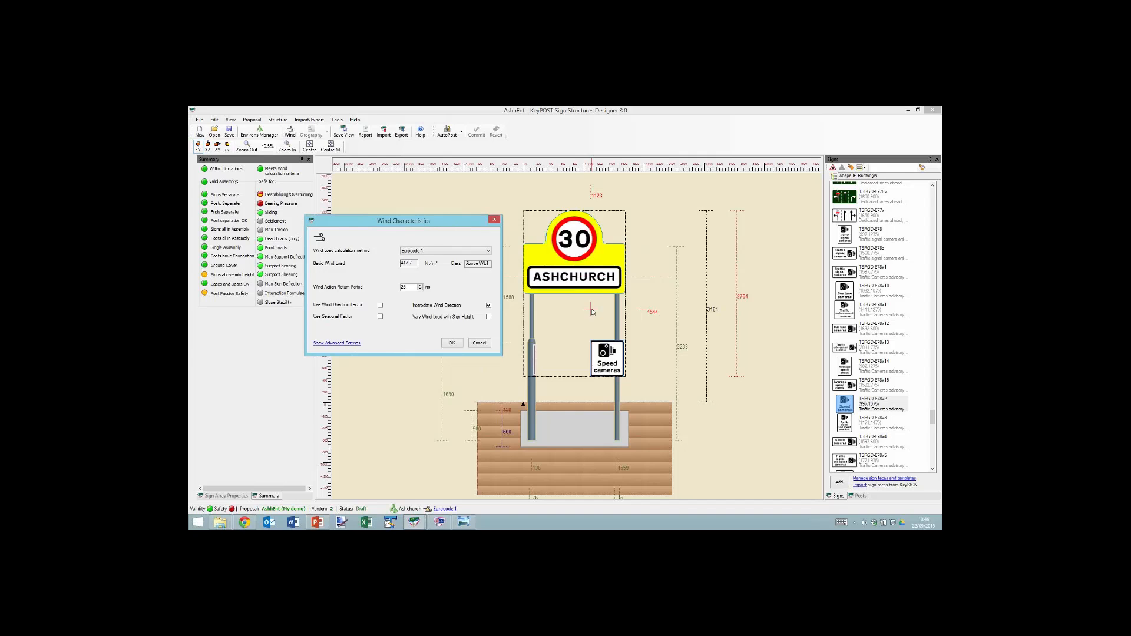
left_click(489, 318)
left_click(455, 344)
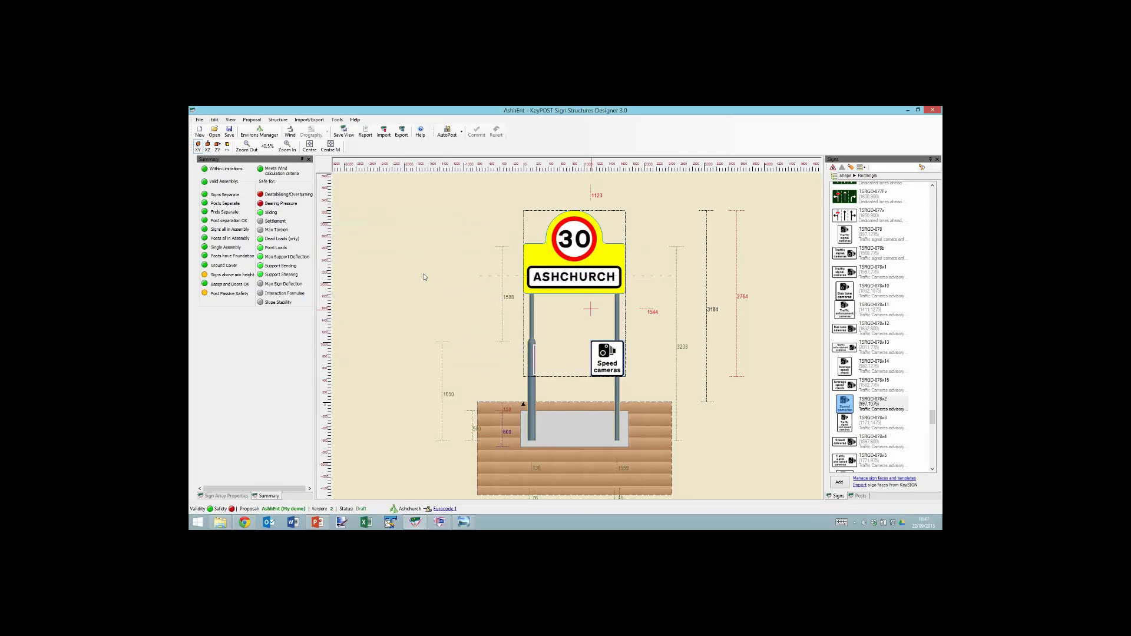
Save the proposal as version 3 with Draft status and geo-category 2
mouse_move(262, 198)
left_click(230, 133)
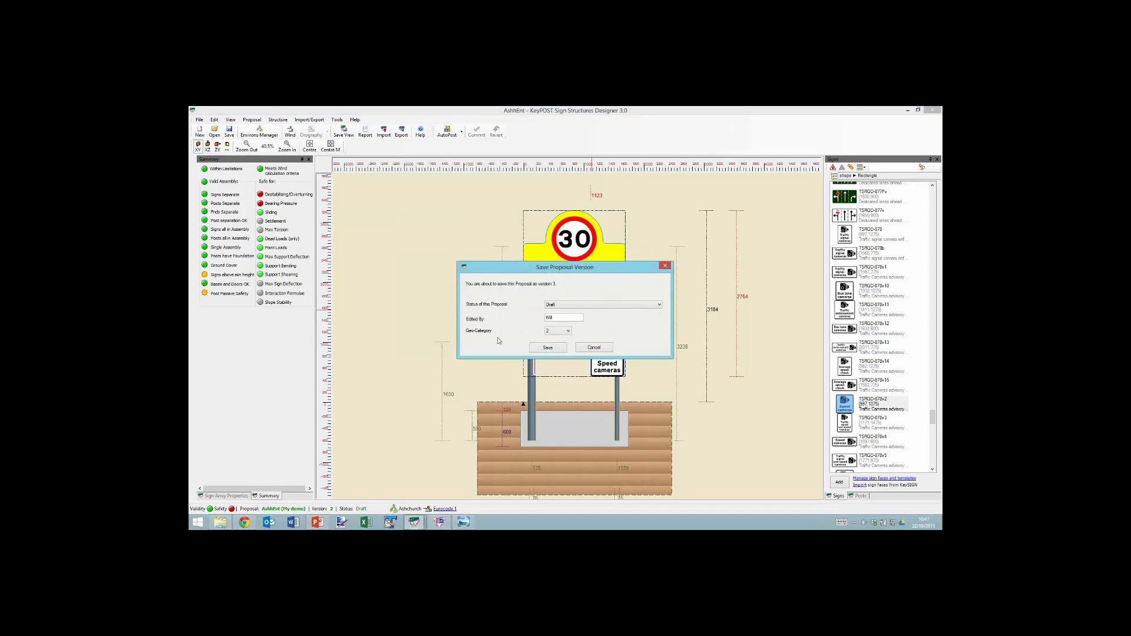
left_click(553, 348)
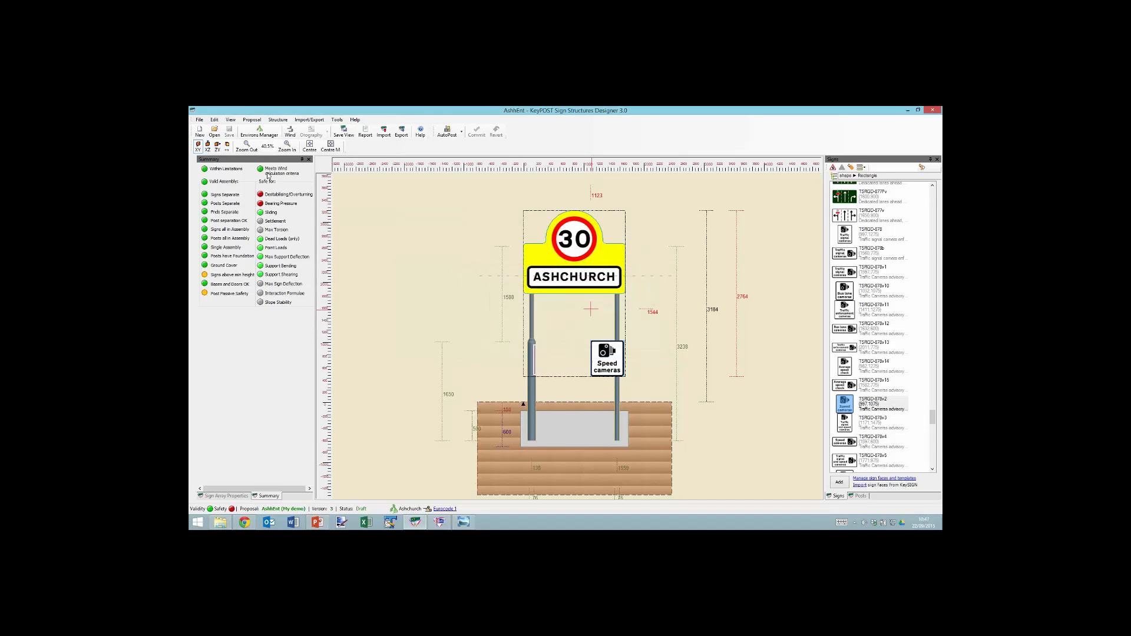
Open the existing proposal 2403-1 with the Axtley boundary sign and centre the structure in the view
left_click(214, 131)
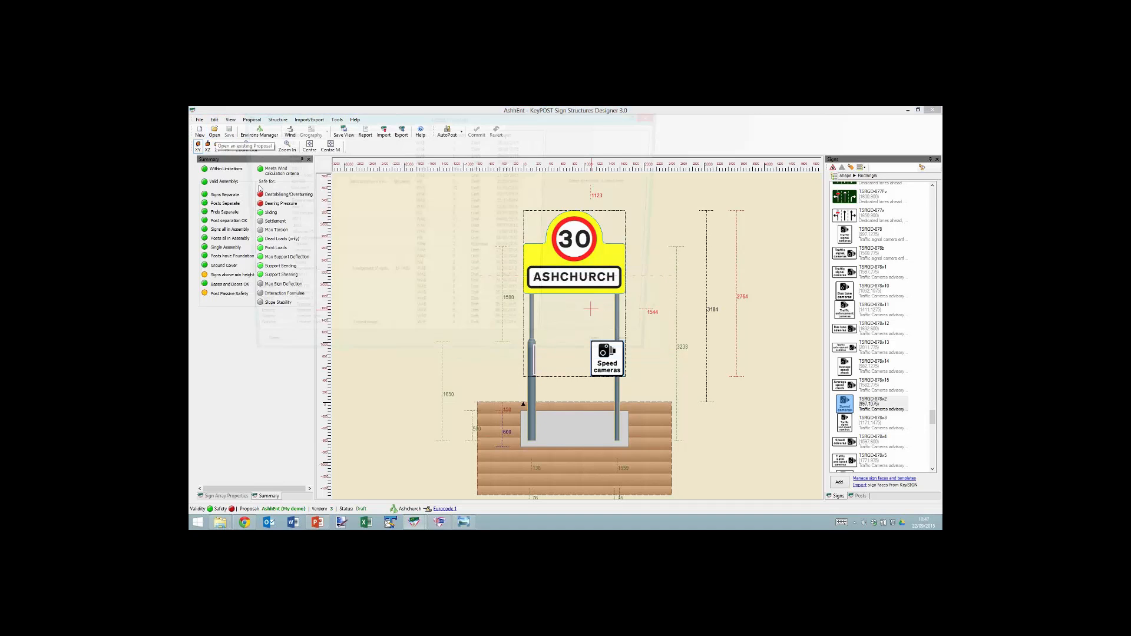
left_click(292, 169)
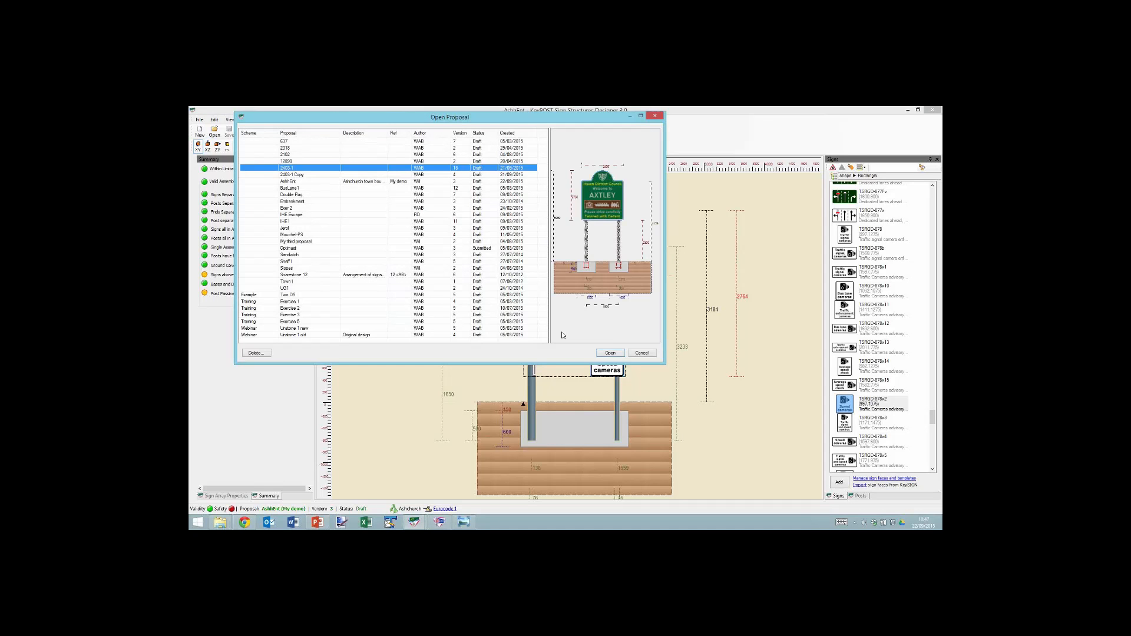
left_click(611, 353)
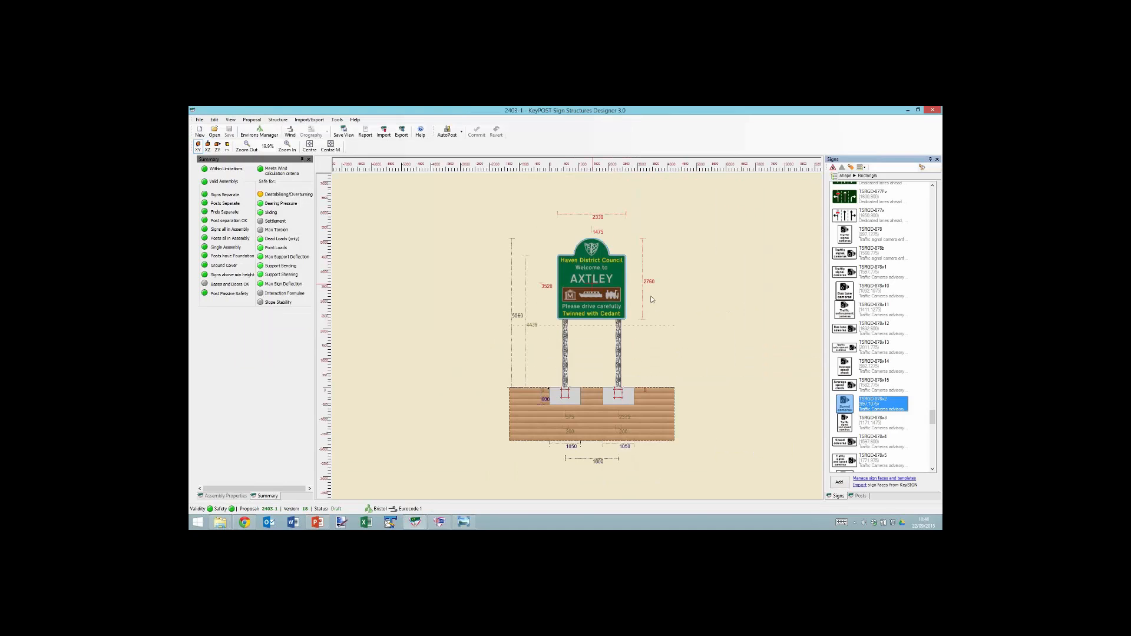
left_click(309, 147)
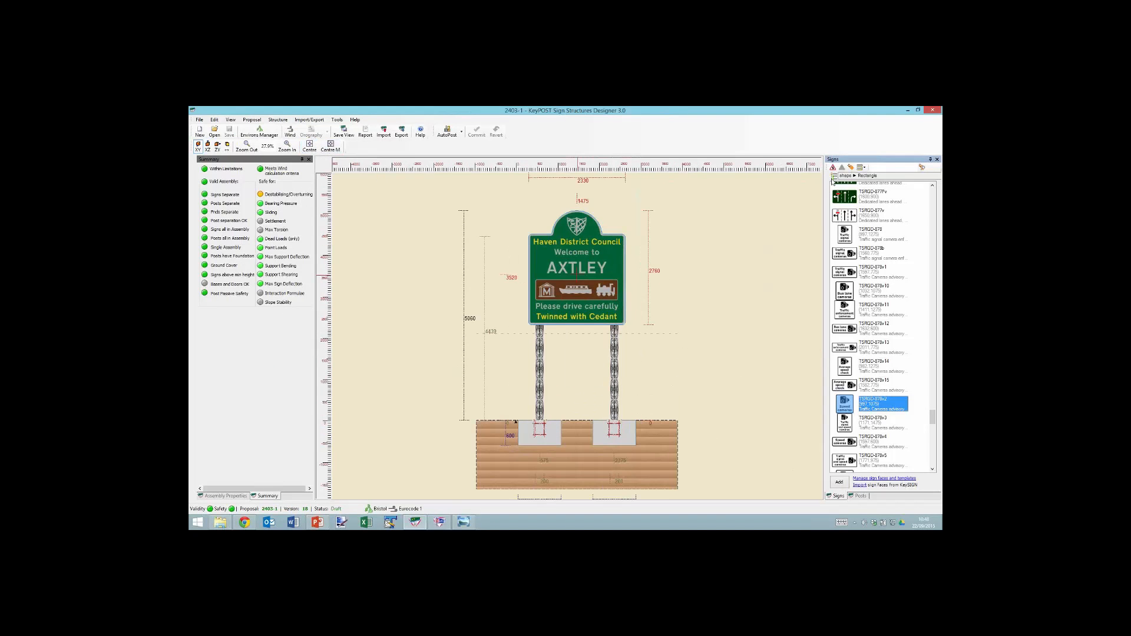
Add a 600 mm high TSRGD-670-20 maximum speed sign from the circular sign faces onto the left post below the Axtley sign
left_click(834, 177)
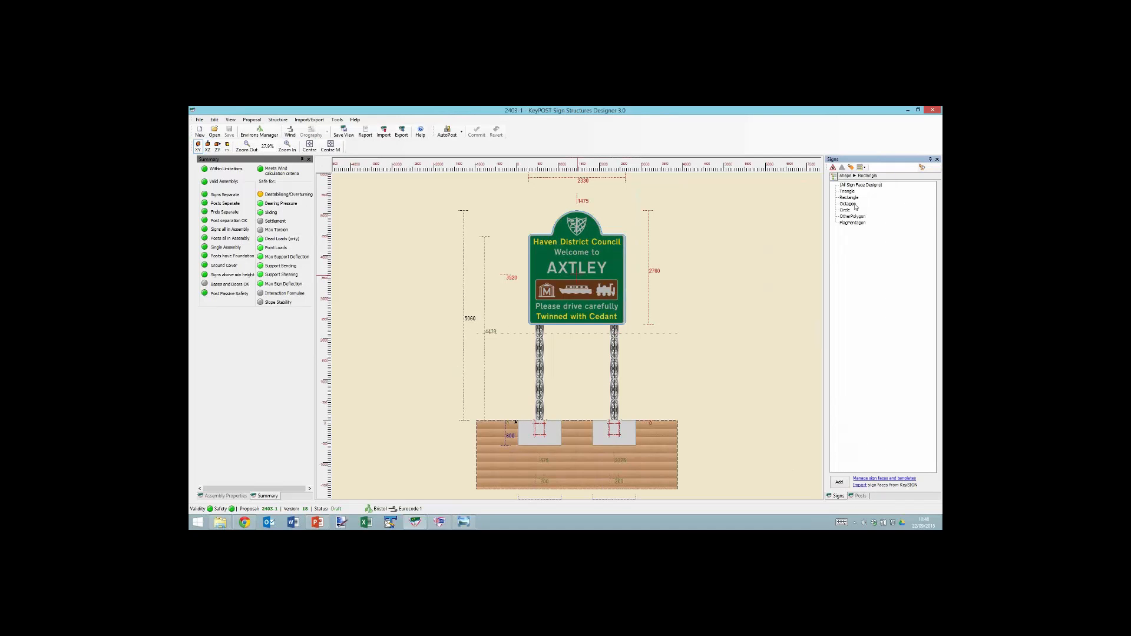
left_click(847, 211)
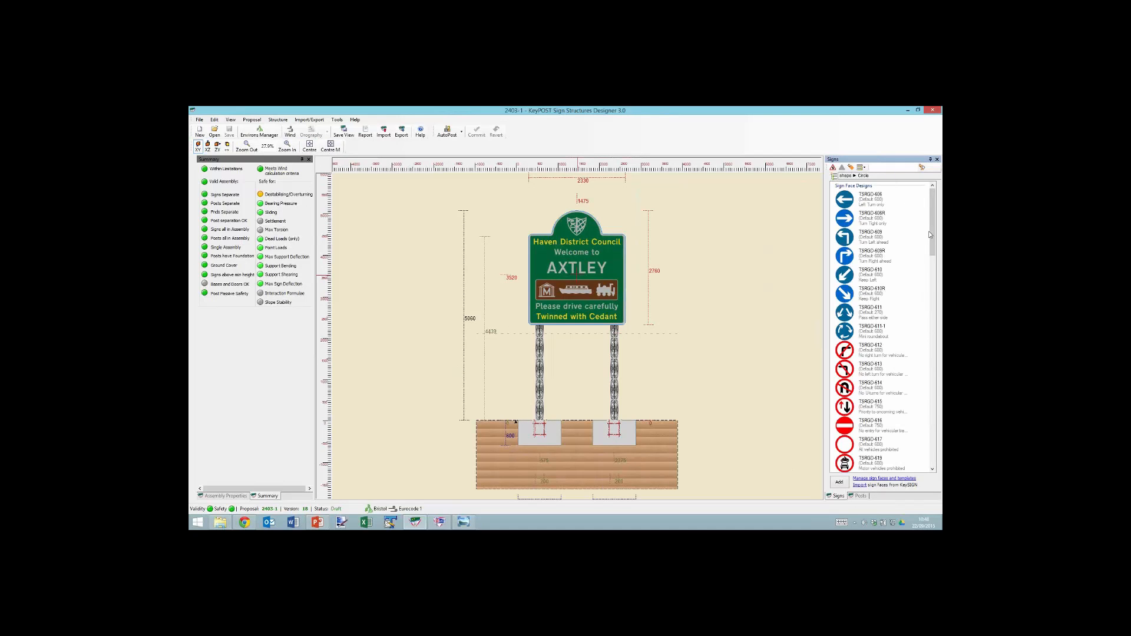
left_click_drag(932, 232, 939, 401)
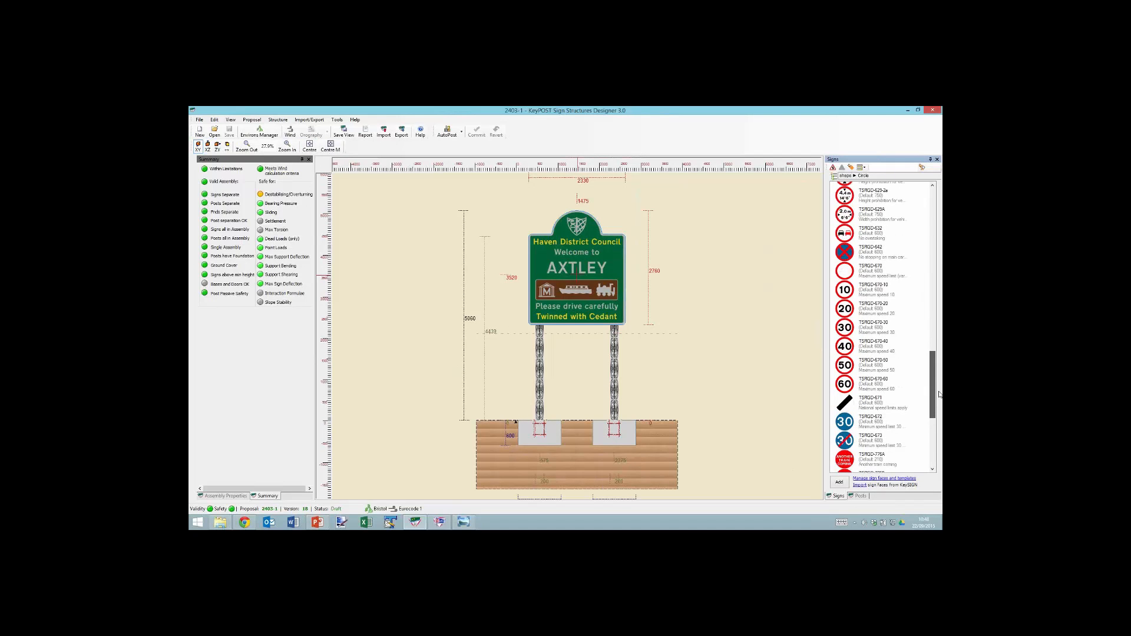
left_click_drag(846, 312, 695, 361)
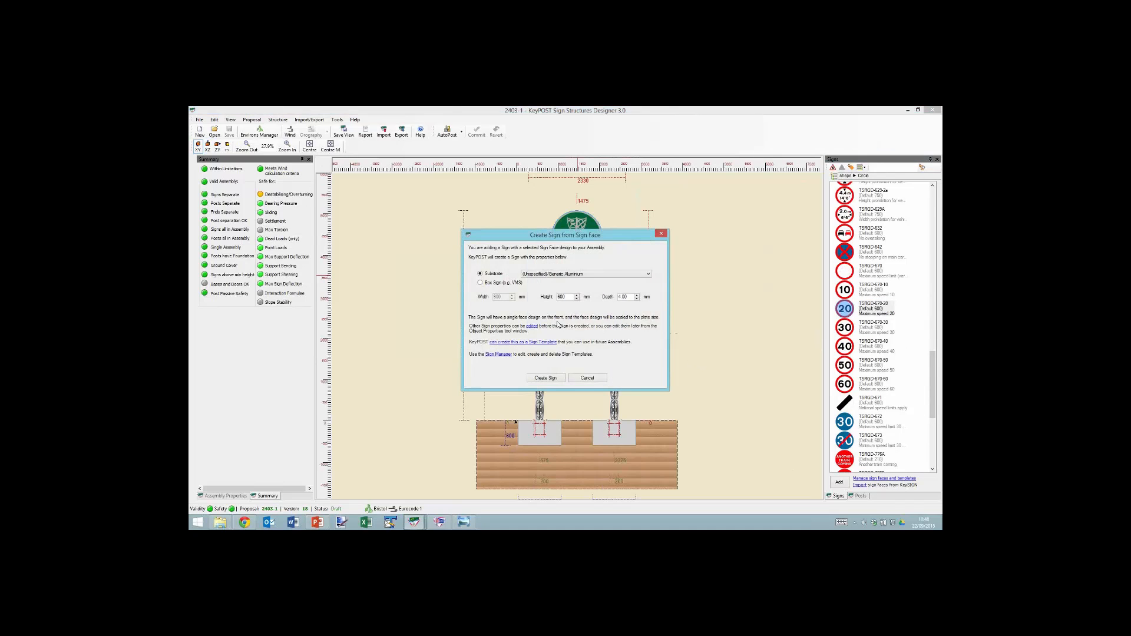
left_click(587, 378)
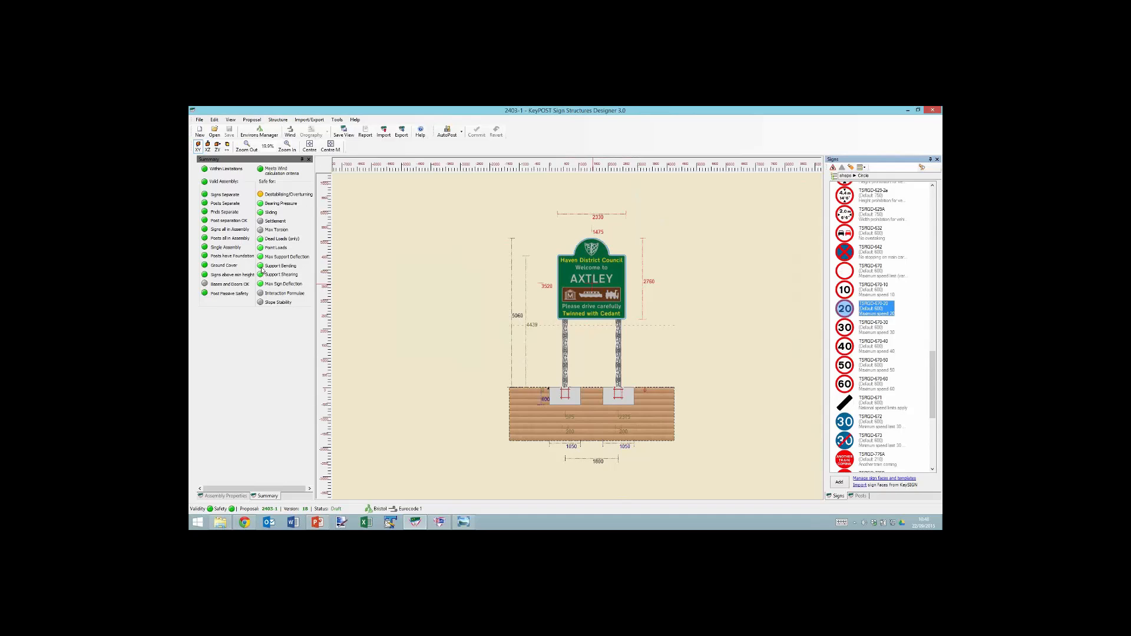
mouse_move(262, 261)
left_click_drag(843, 309, 621, 343)
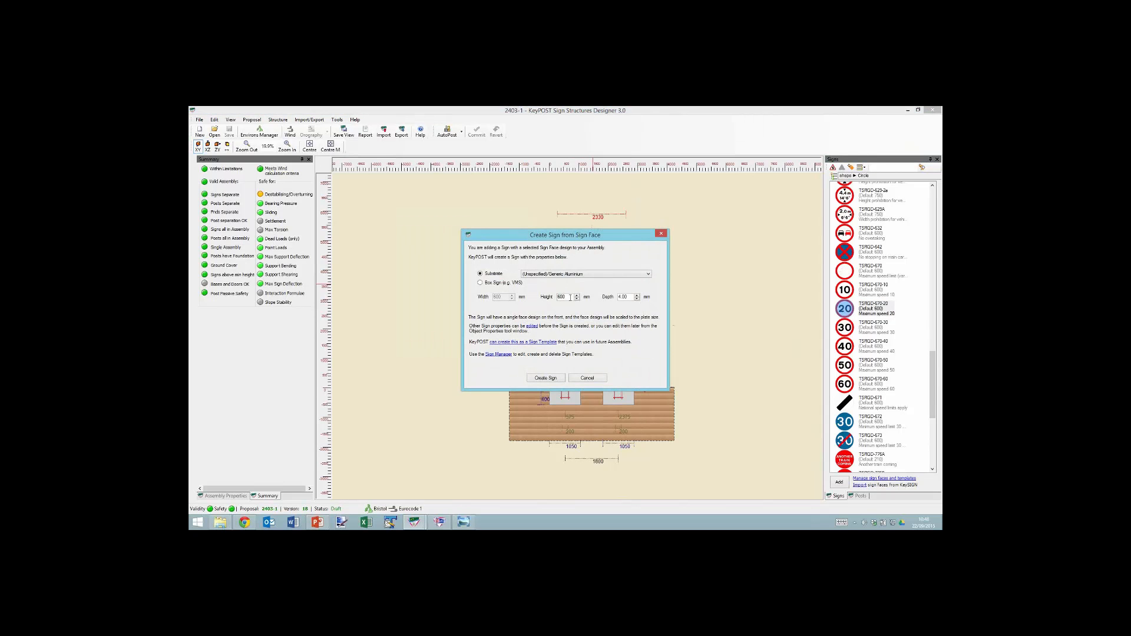
left_click(553, 380)
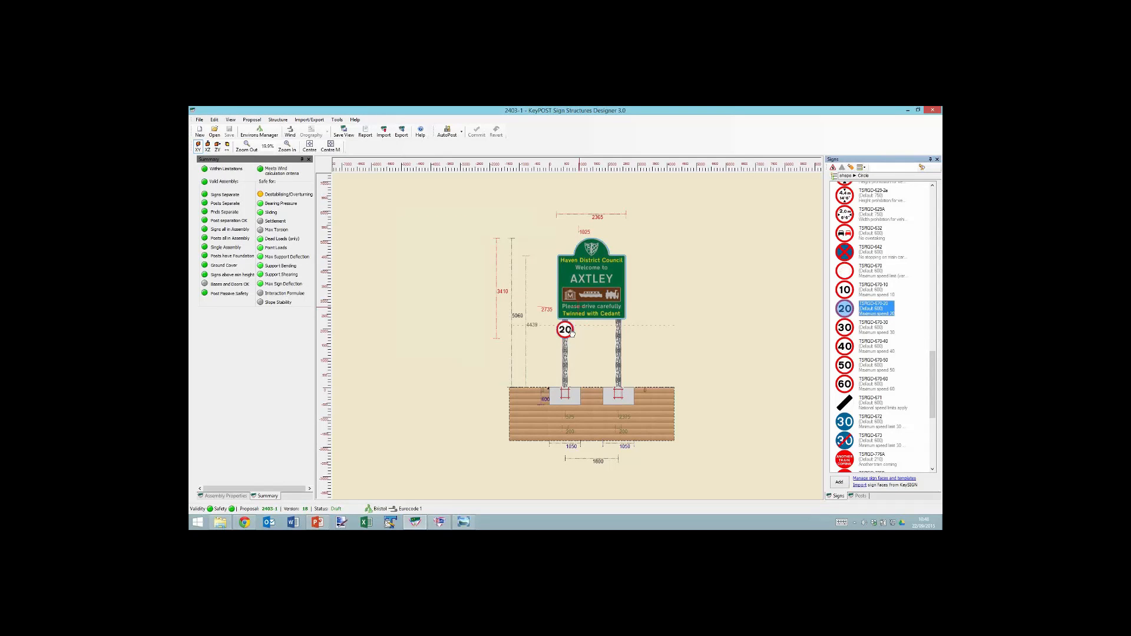
Move the 20 mph sign to the right post until the sign array is about 3710 mm high, centre it on the support and attach it
left_click_drag(578, 332, 630, 339)
right_click(629, 339)
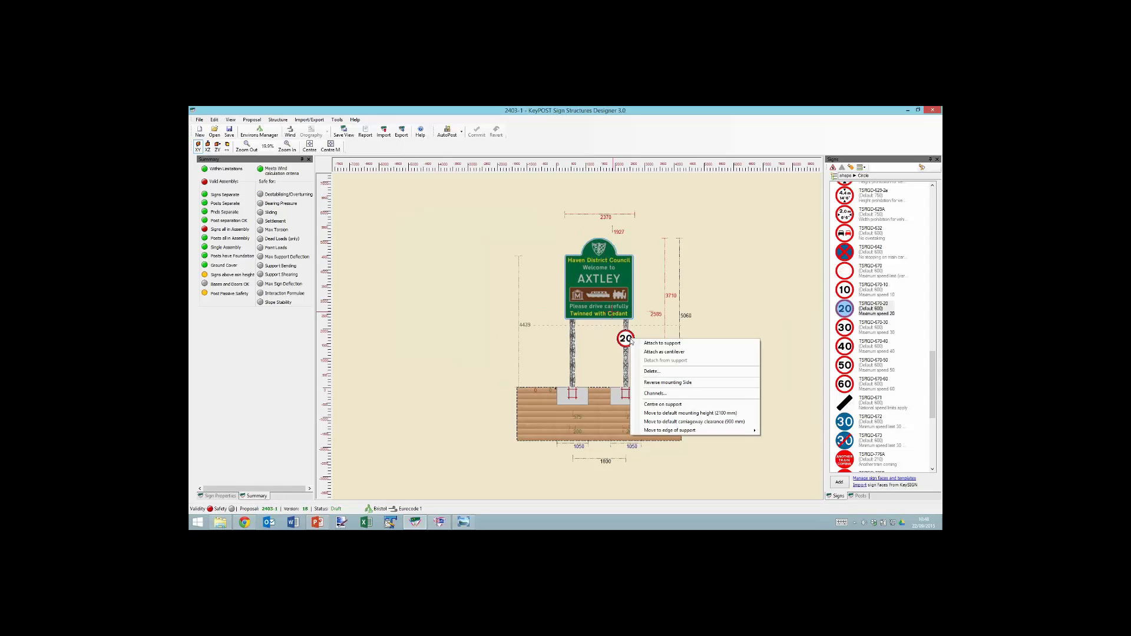
left_click(671, 405)
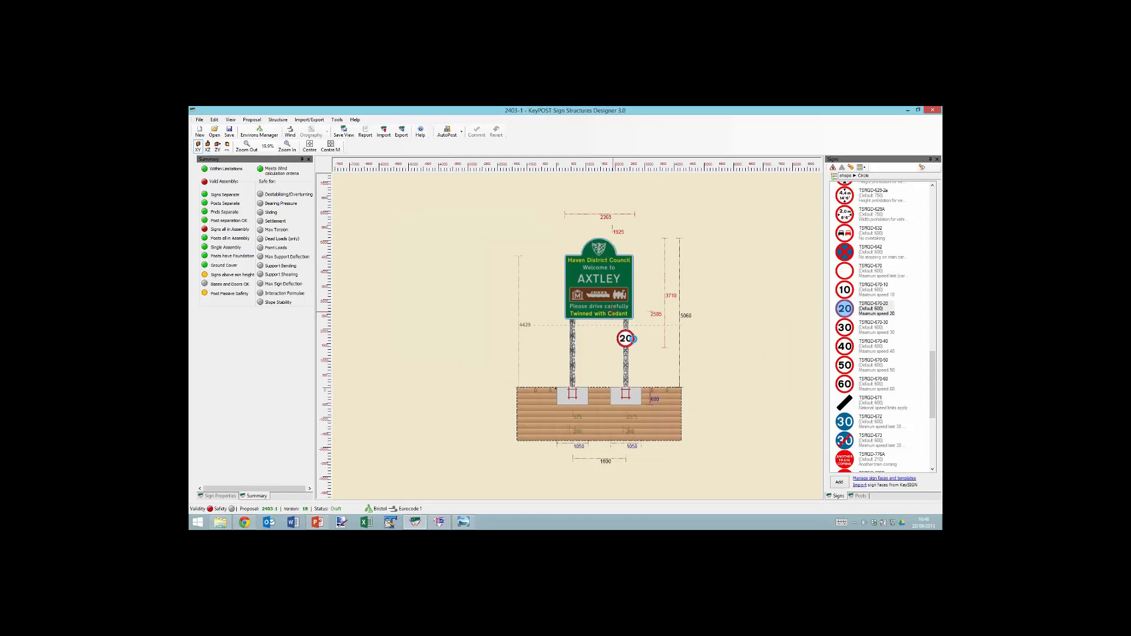
right_click(631, 338)
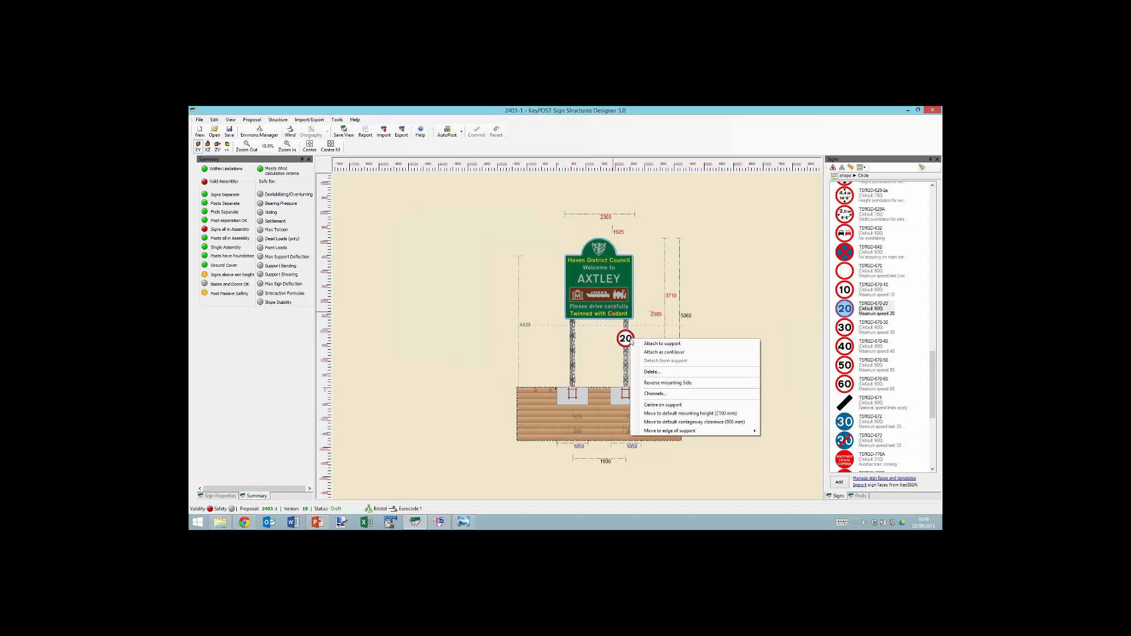
left_click(677, 345)
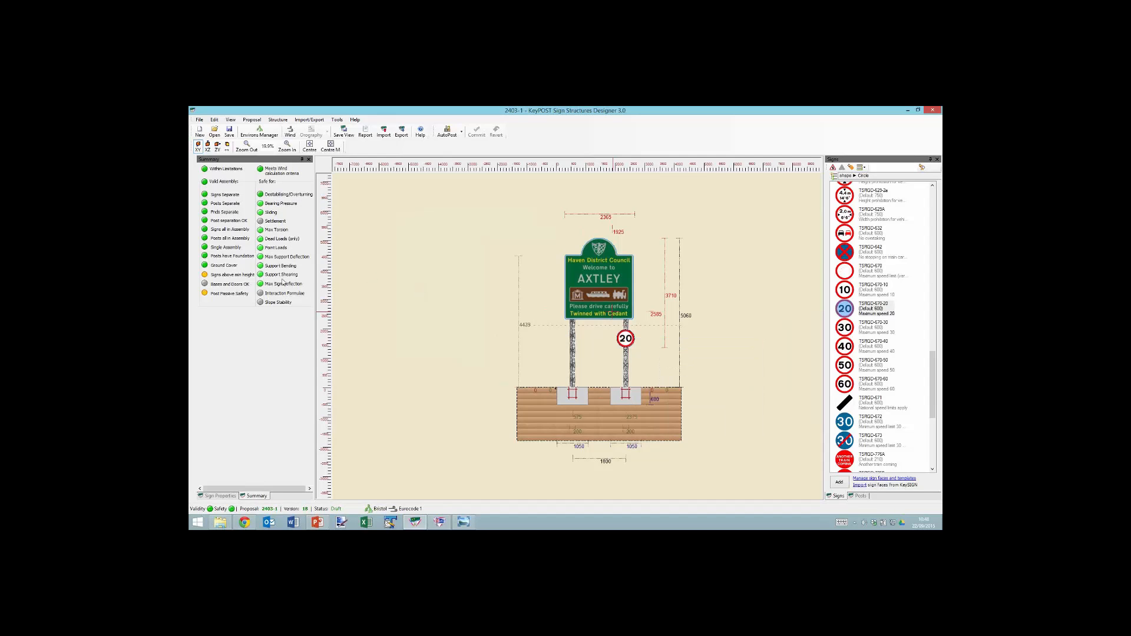
Review the proposal's wind characteristics, including the wind load options and the advanced settings
mouse_move(262, 269)
left_click(248, 121)
left_click(277, 181)
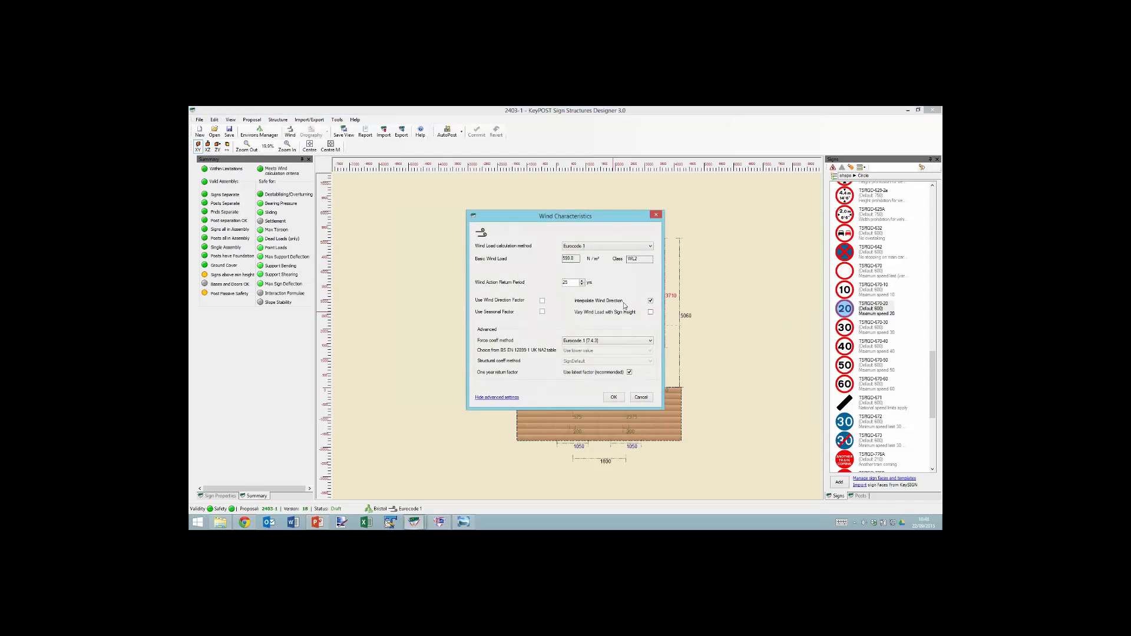
left_click(613, 398)
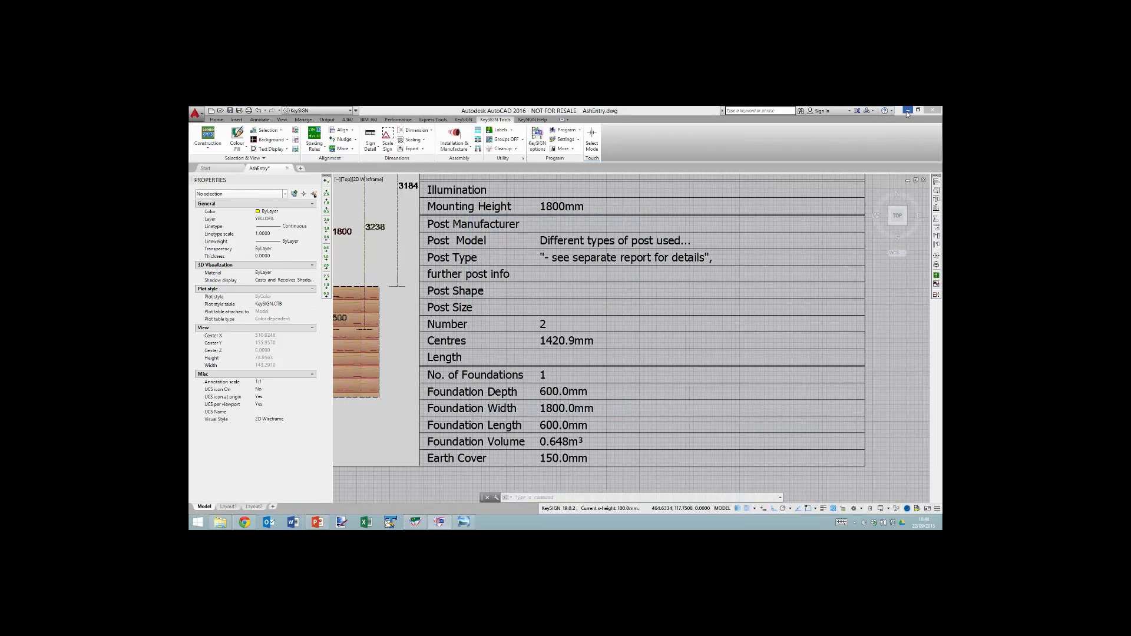
left_click(906, 110)
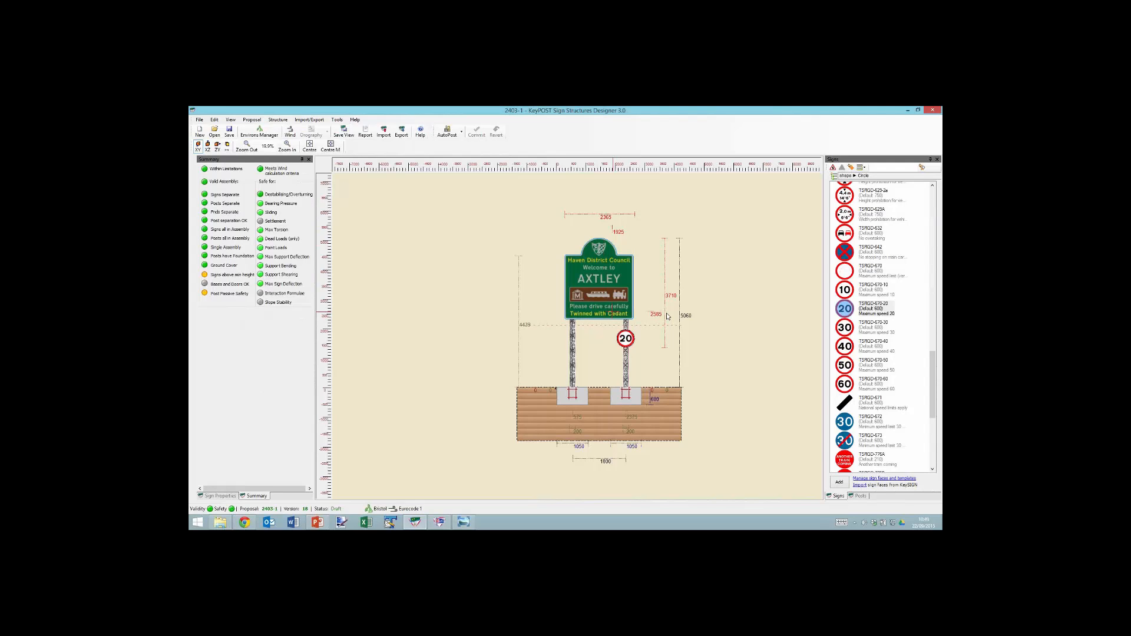
left_click(252, 120)
left_click(281, 184)
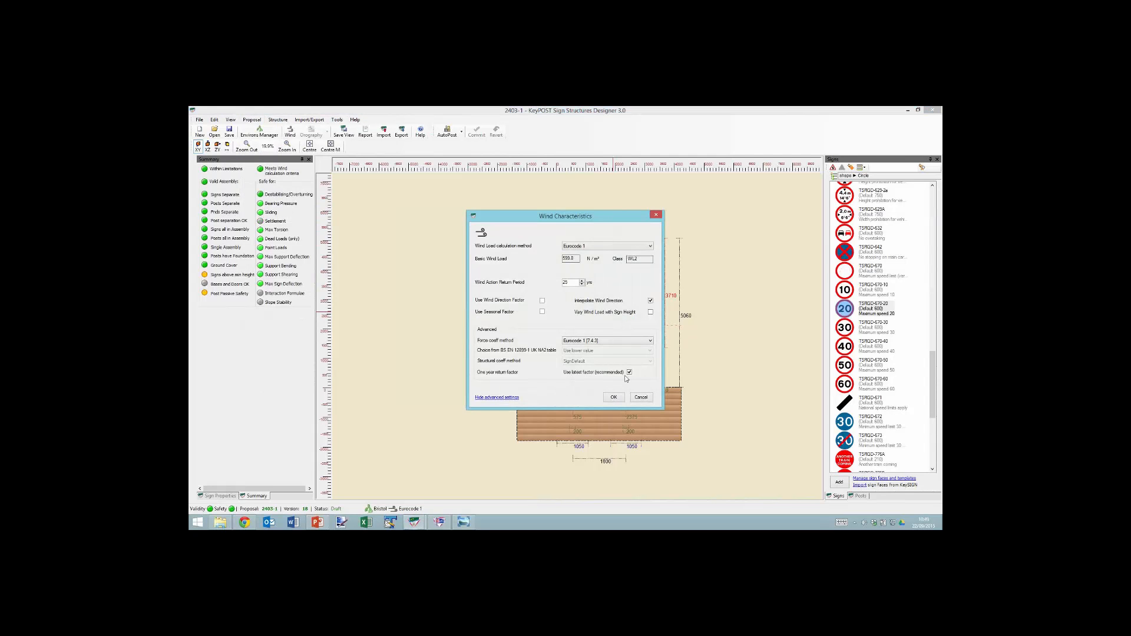
left_click(614, 396)
Turn on varying the wind load with sign height in the wind characteristics and hide the advanced settings
left_click(253, 120)
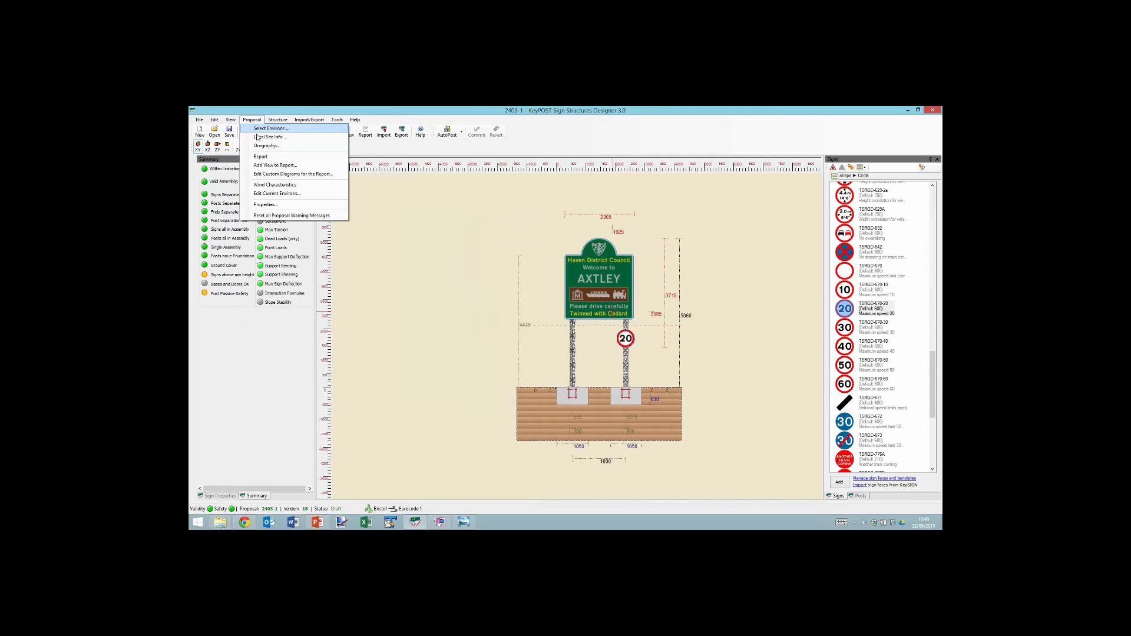
left_click(281, 184)
left_click(651, 311)
left_click(520, 397)
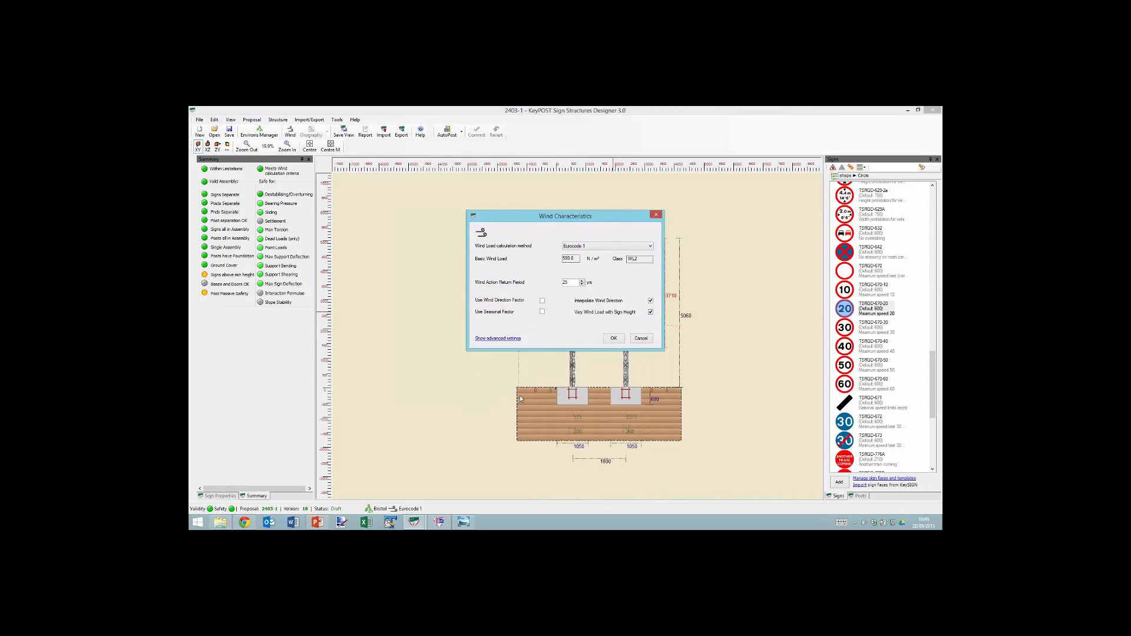
left_click(613, 344)
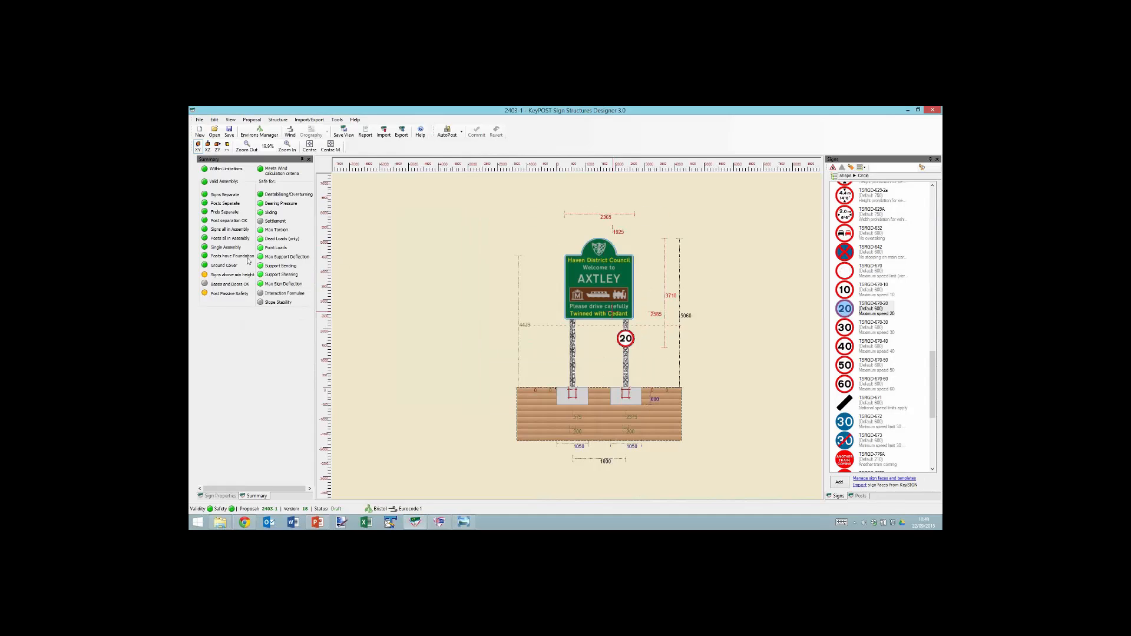
mouse_move(262, 261)
Switch to the PowerPoint presentation and start the slide show from the KeyPOST DEMO slide
left_click(907, 110)
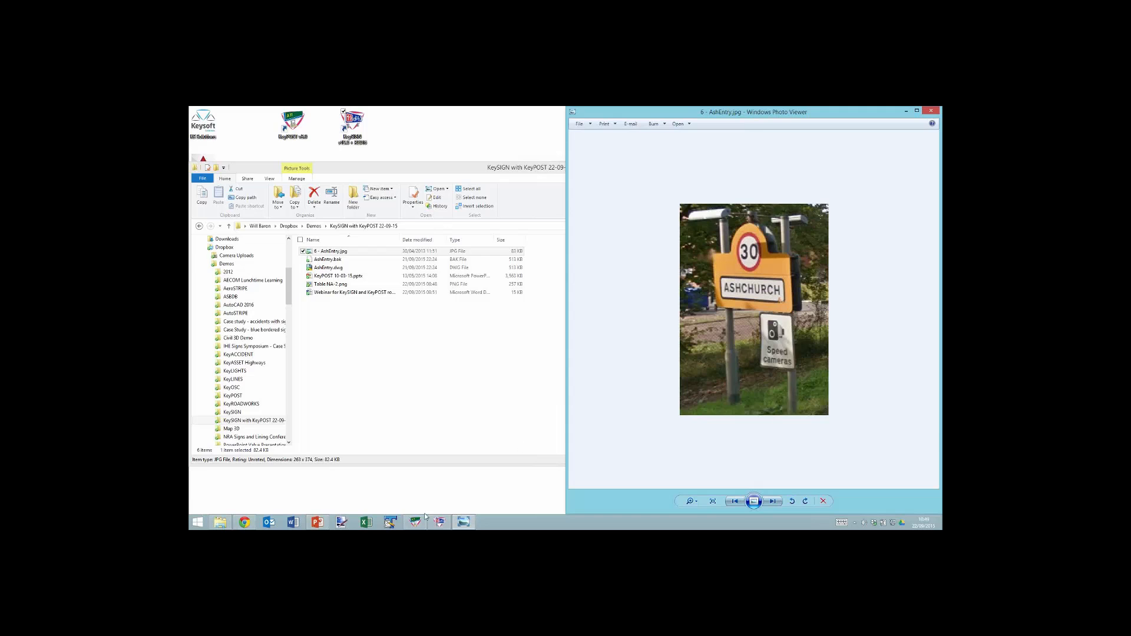
left_click(318, 523)
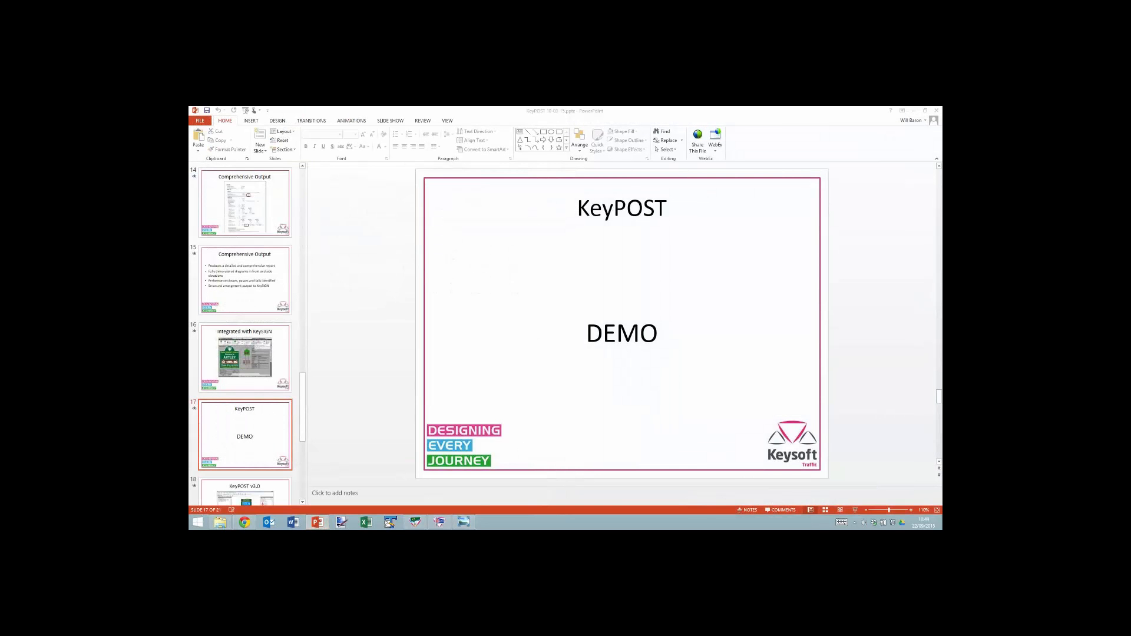
key("shift+F5")
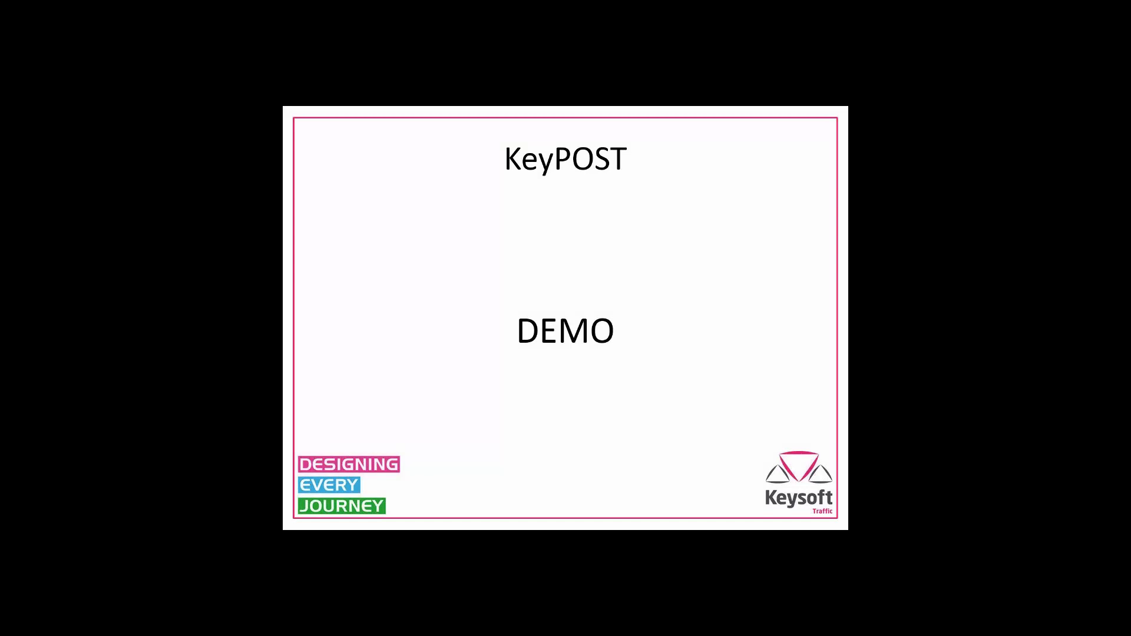
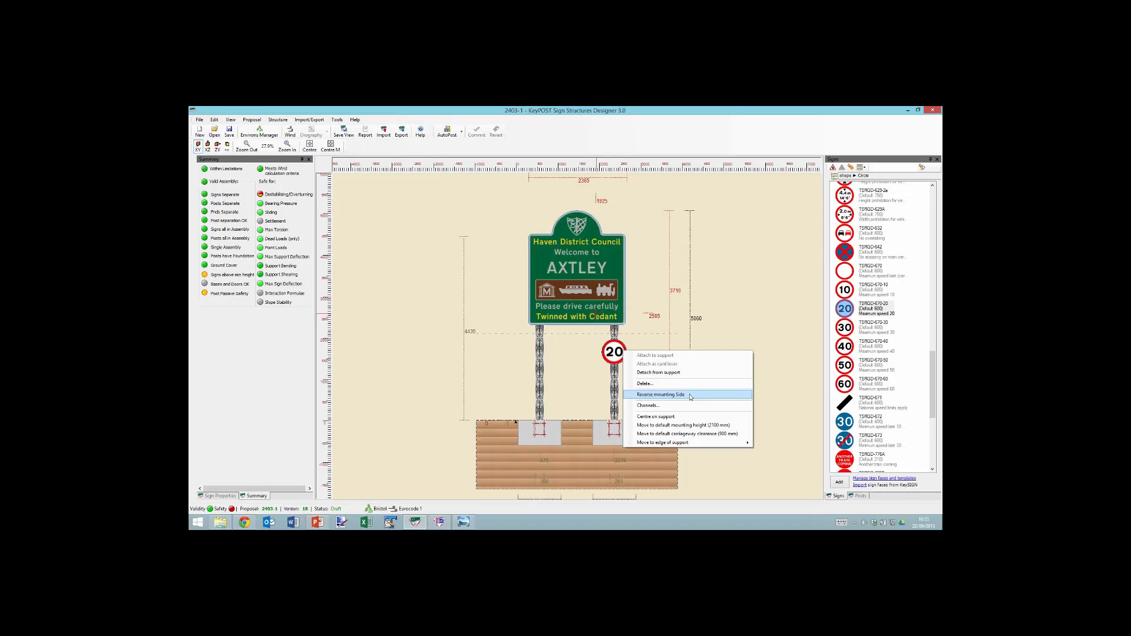
Reverse the mounting side of the 20 mph sign and show the structure from the rear
left_click(691, 395)
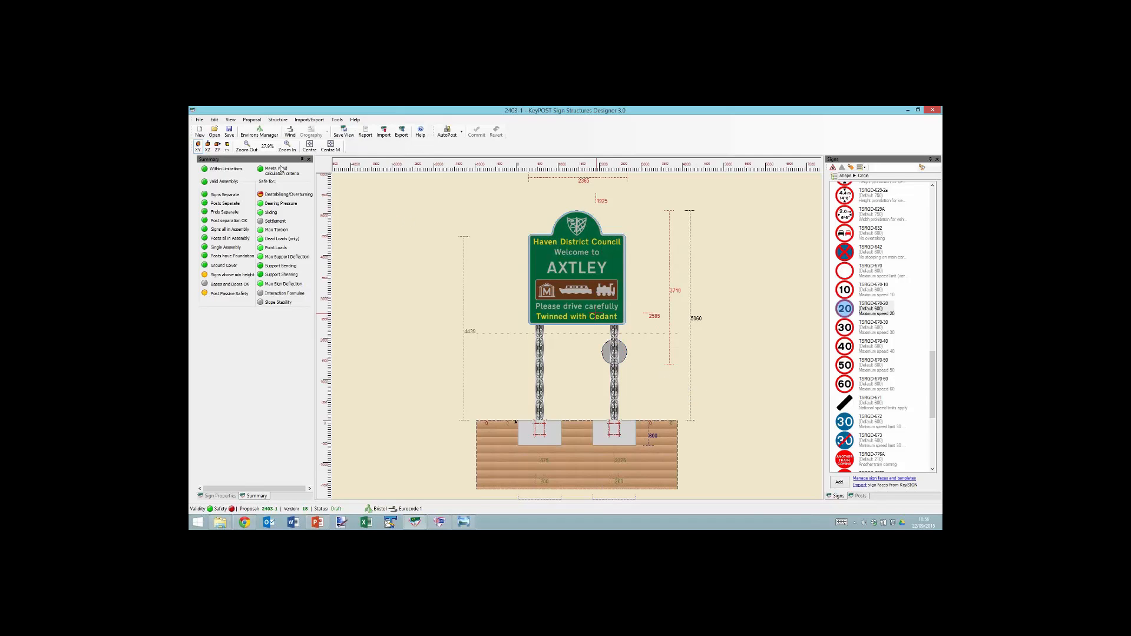
left_click(227, 146)
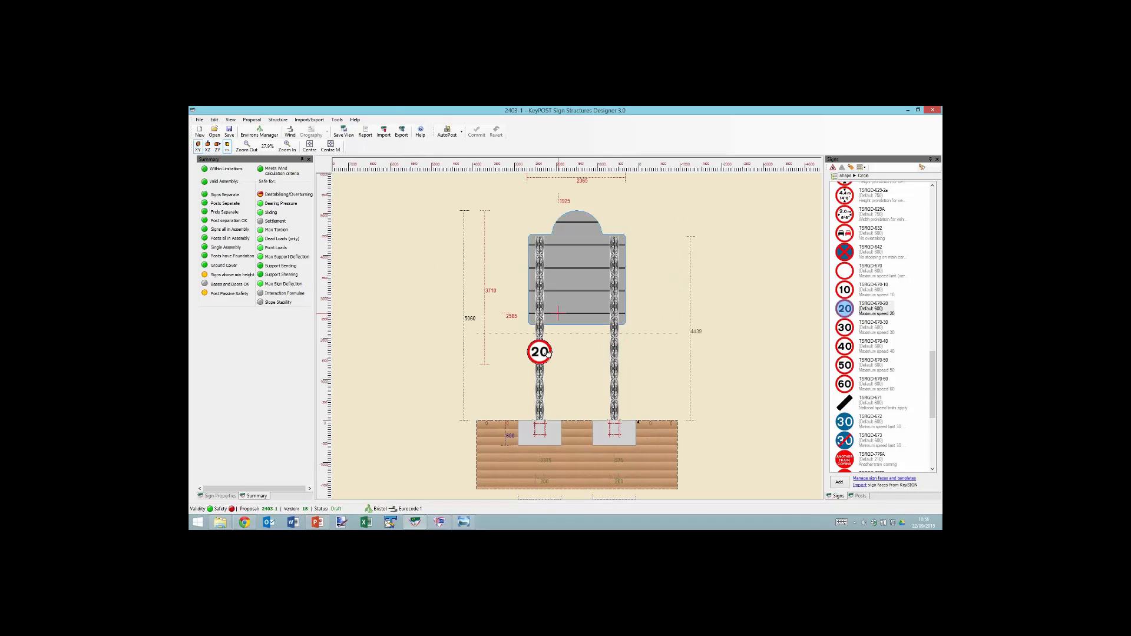
mouse_move(548, 354)
left_mouse_down()
mouse_move(546, 340)
mouse_move(546, 352)
left_mouse_up()
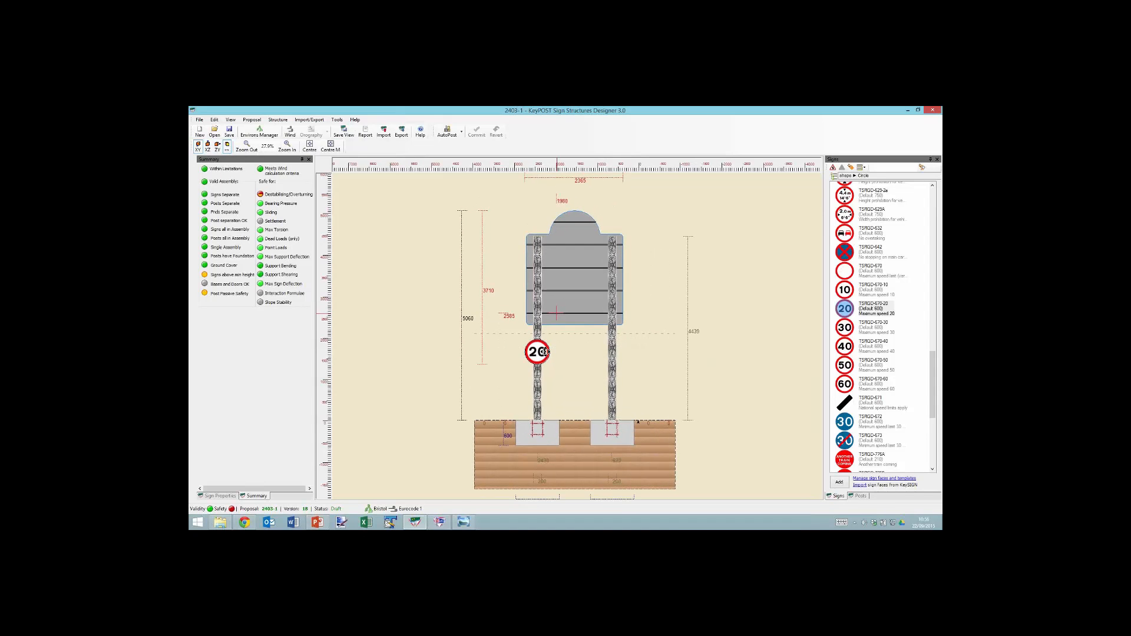
Detach the 20 mph sign, raise it behind the Axtley sign until the sign array is about 2760 mm high, and attach it again
right_click(546, 354)
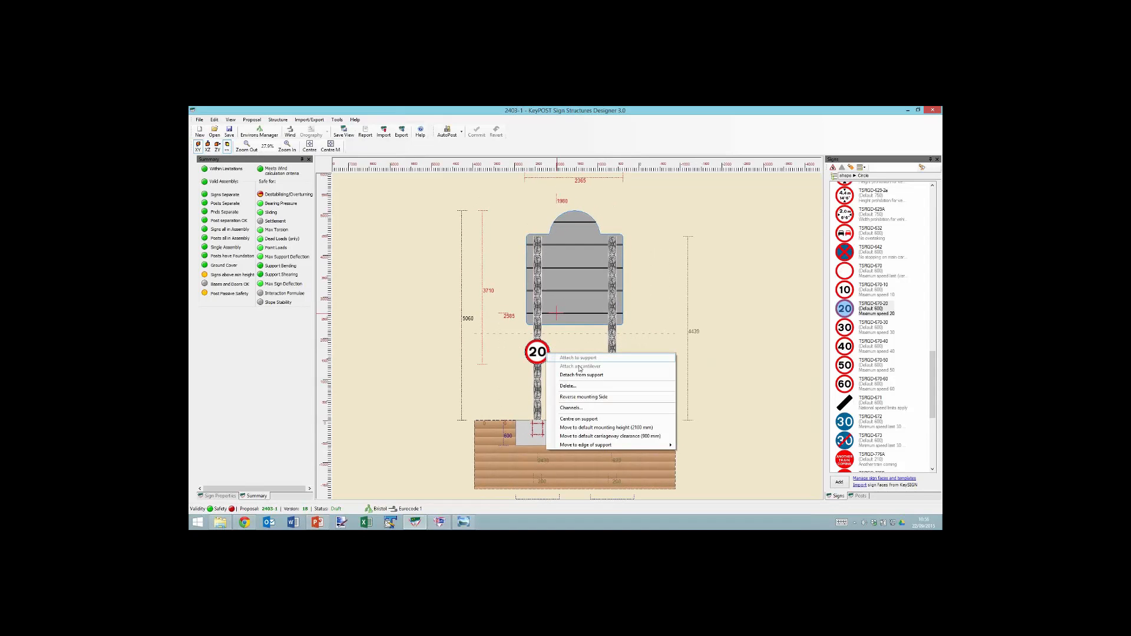
left_click(583, 365)
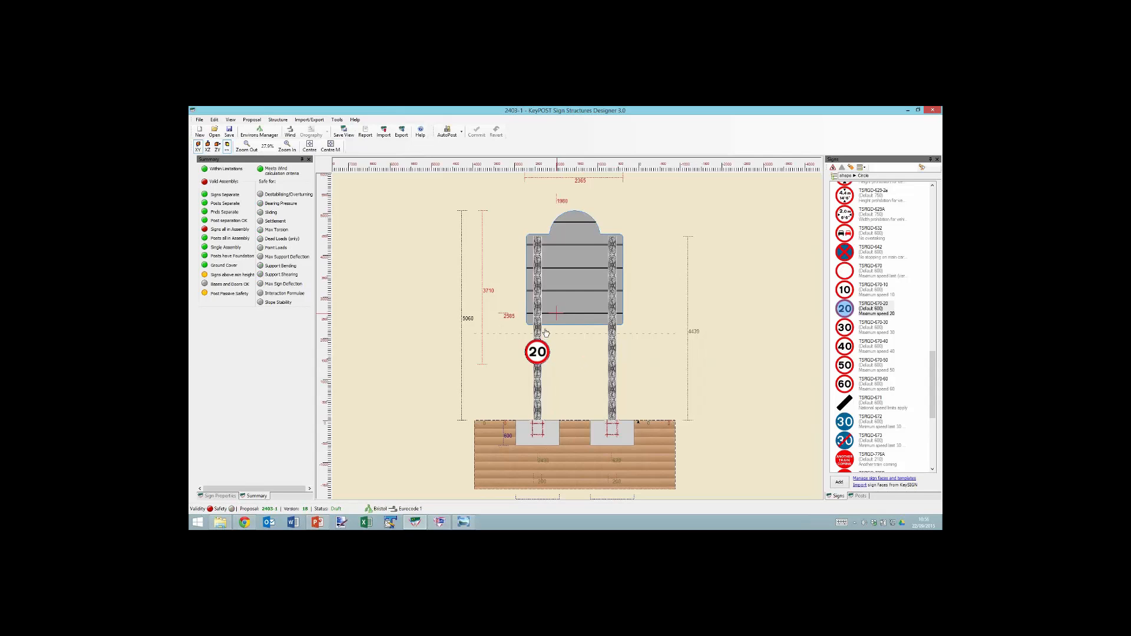
left_click_drag(545, 354, 547, 300)
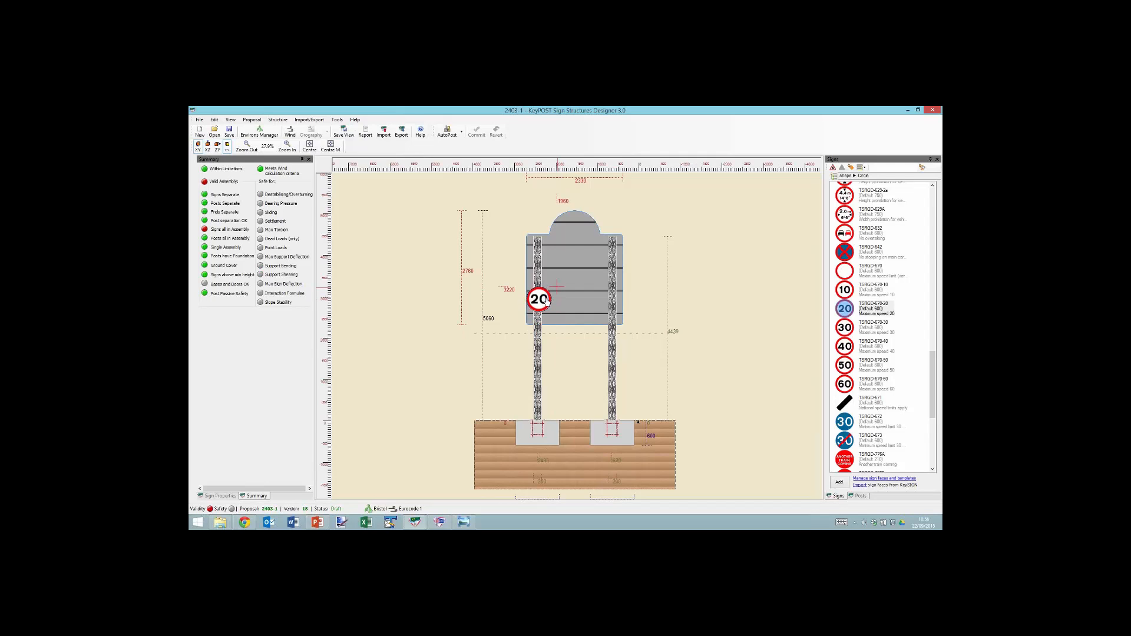
right_click(548, 303)
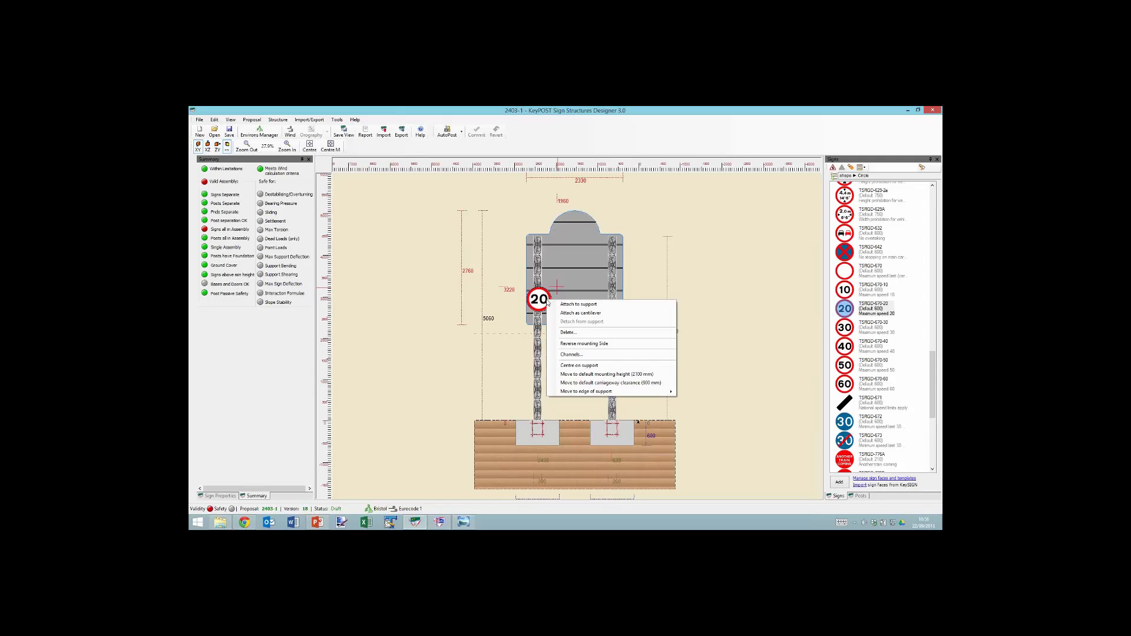
left_click(592, 304)
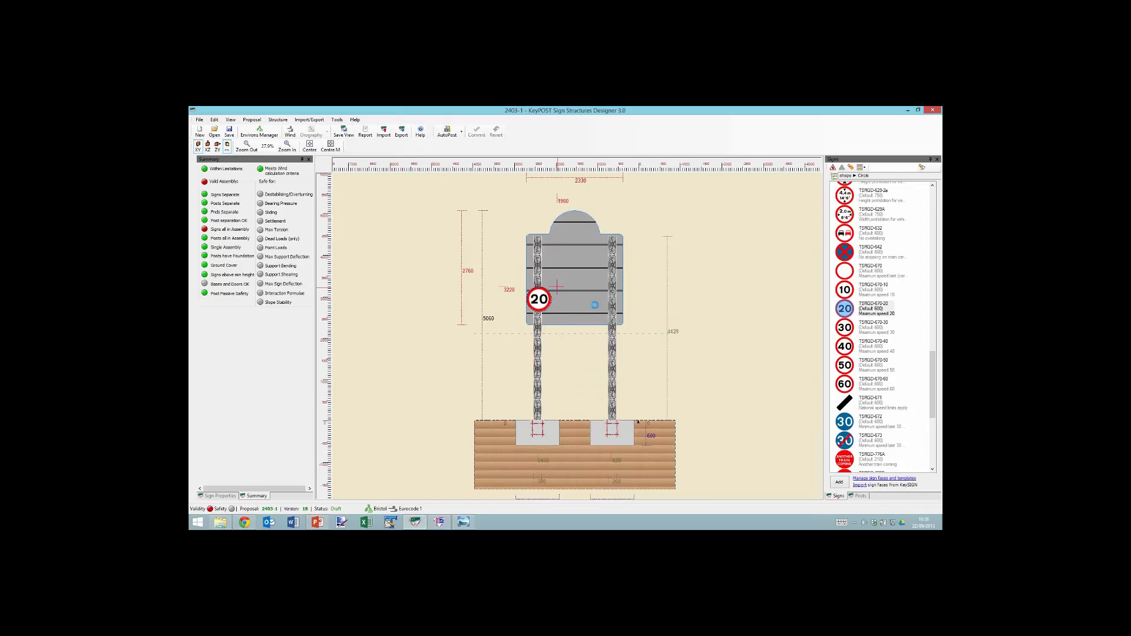
right_click(547, 300)
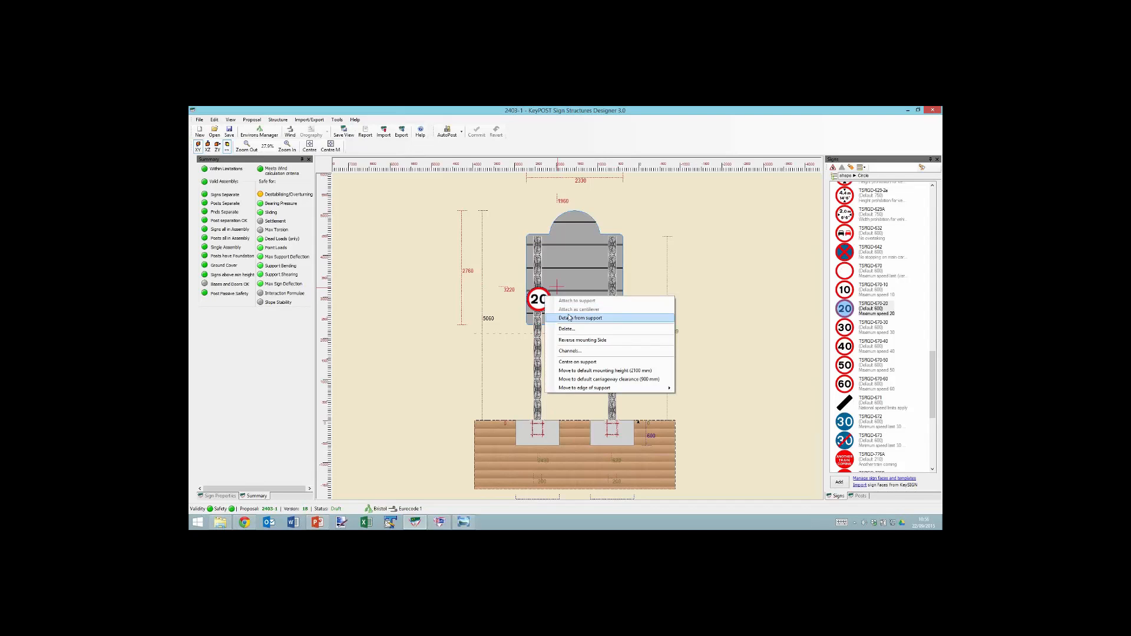
left_click(448, 147)
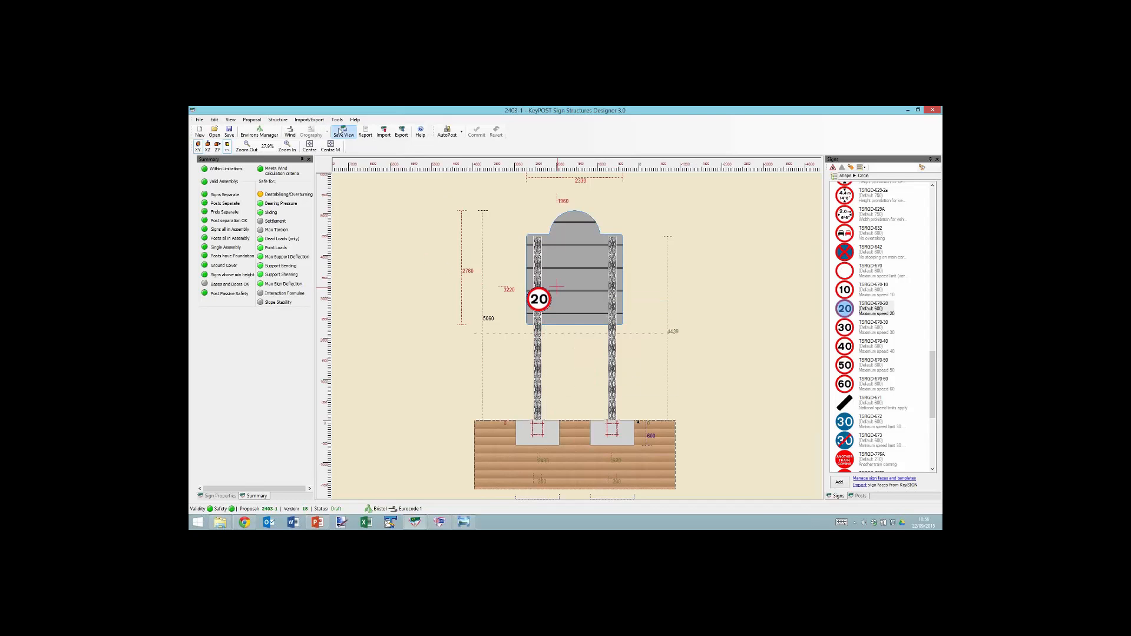
right_click(546, 299)
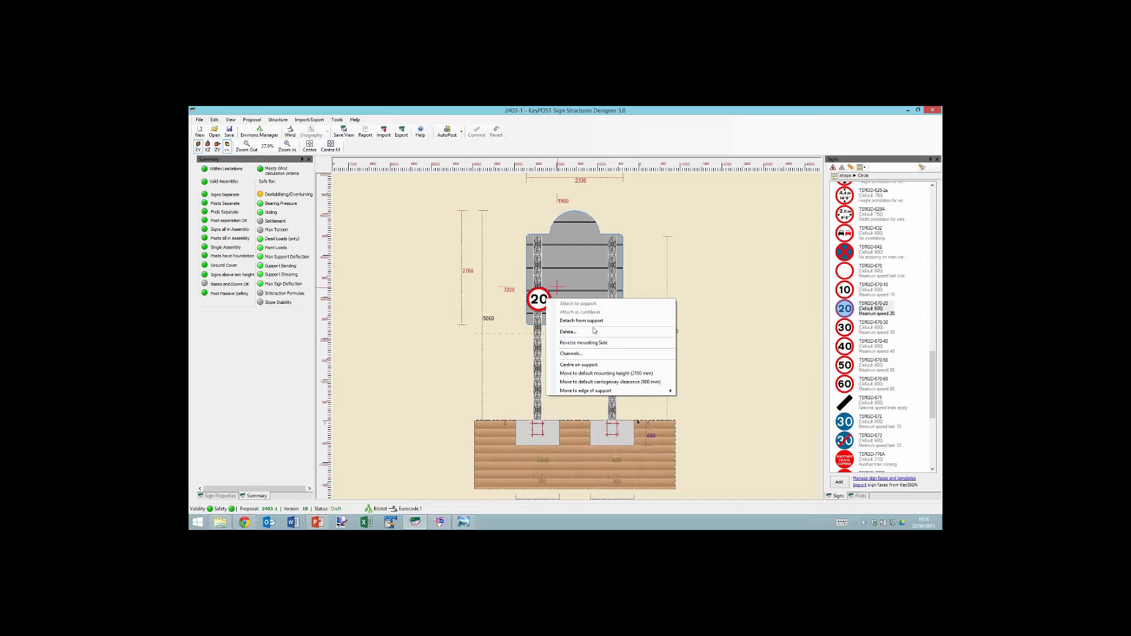
left_click(425, 151)
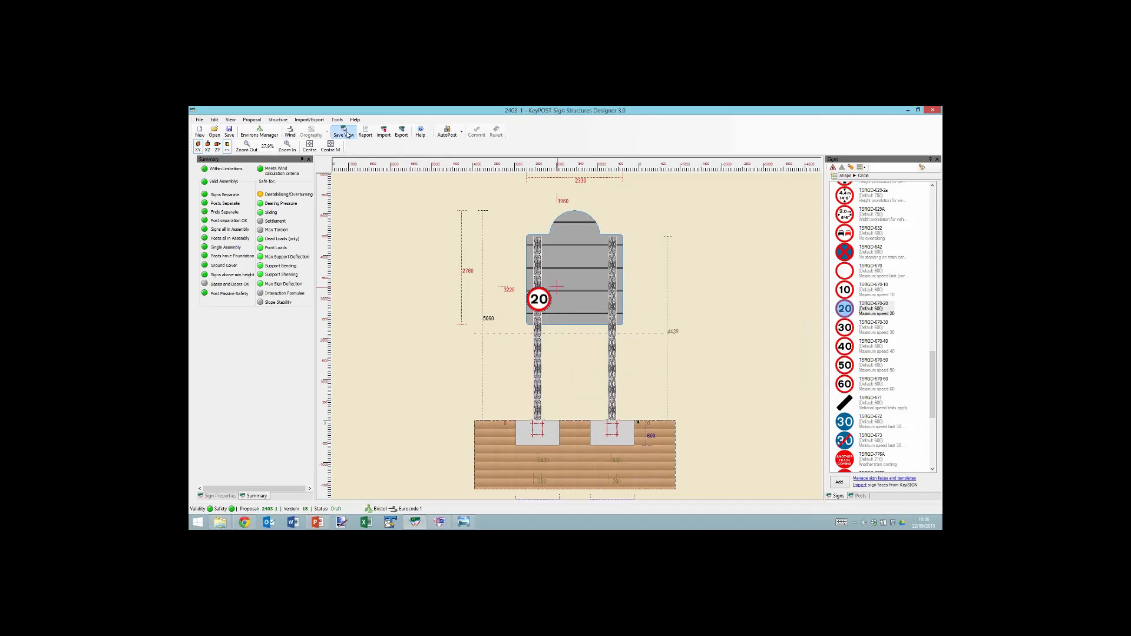
Save the rear view to the report with caption "Reverse view for illustration" and description "Manufacturer to determine channel spacing and type"
left_click(350, 136)
left_click_drag(516, 302, 448, 296)
type("Reverse view for illustration")
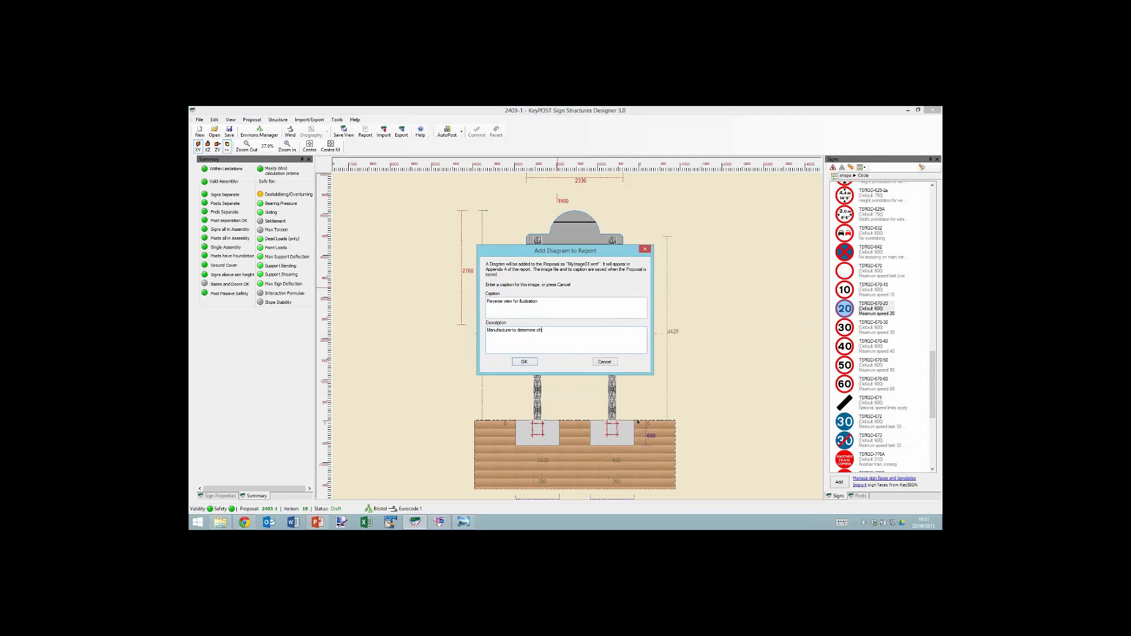
type("cing and type")
left_click(523, 363)
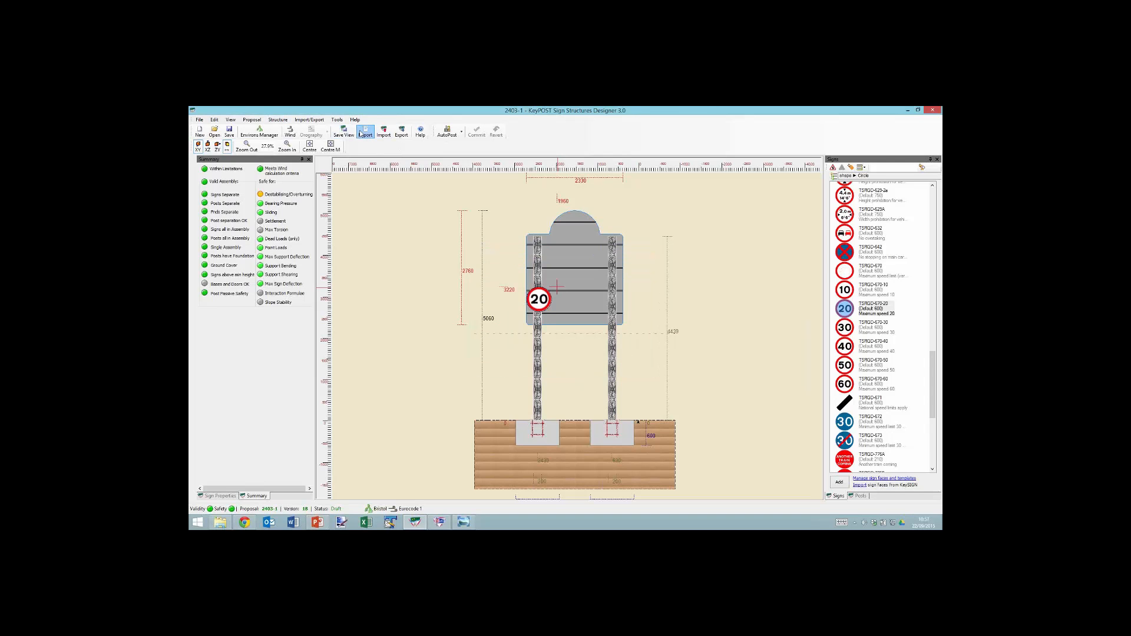
Generate the loading and stability report for proposal 2403-1, enlarge its window and page through to Appendix A
left_click(573, 341)
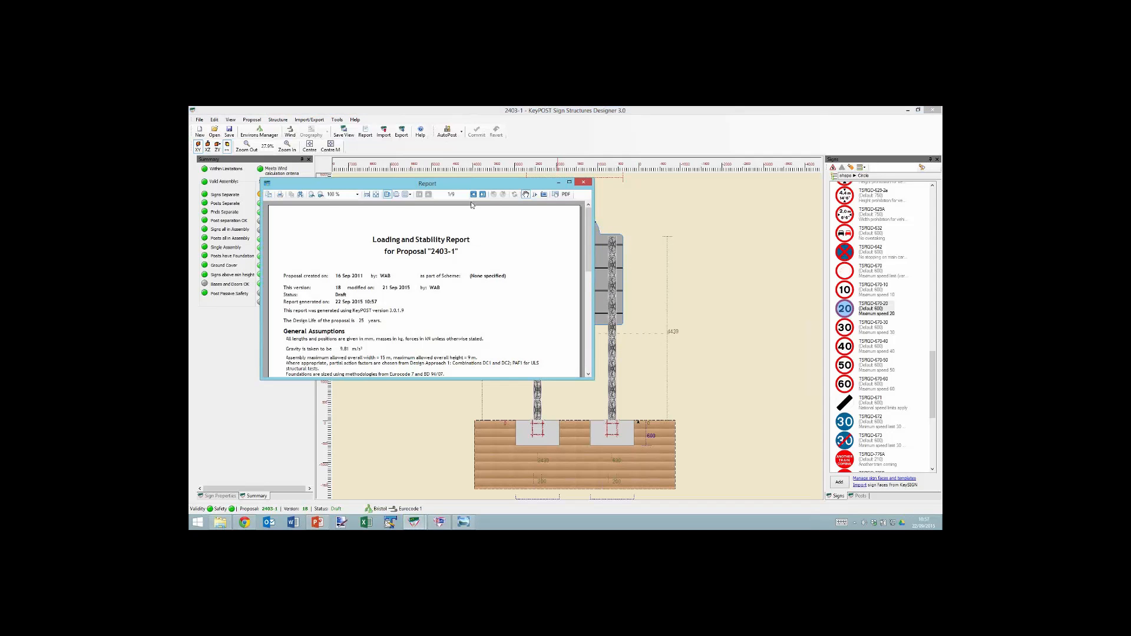
double_click(459, 185)
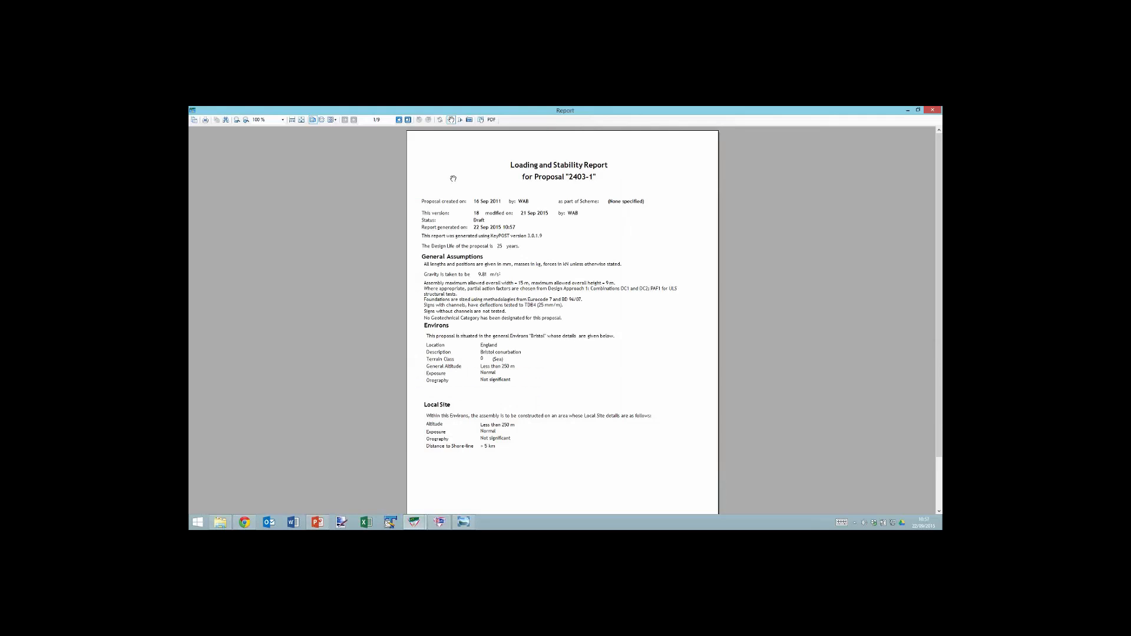
left_click(399, 120)
left_click(399, 120)
left_click(398, 121)
left_click(399, 120)
left_click(399, 120)
left_click(399, 120)
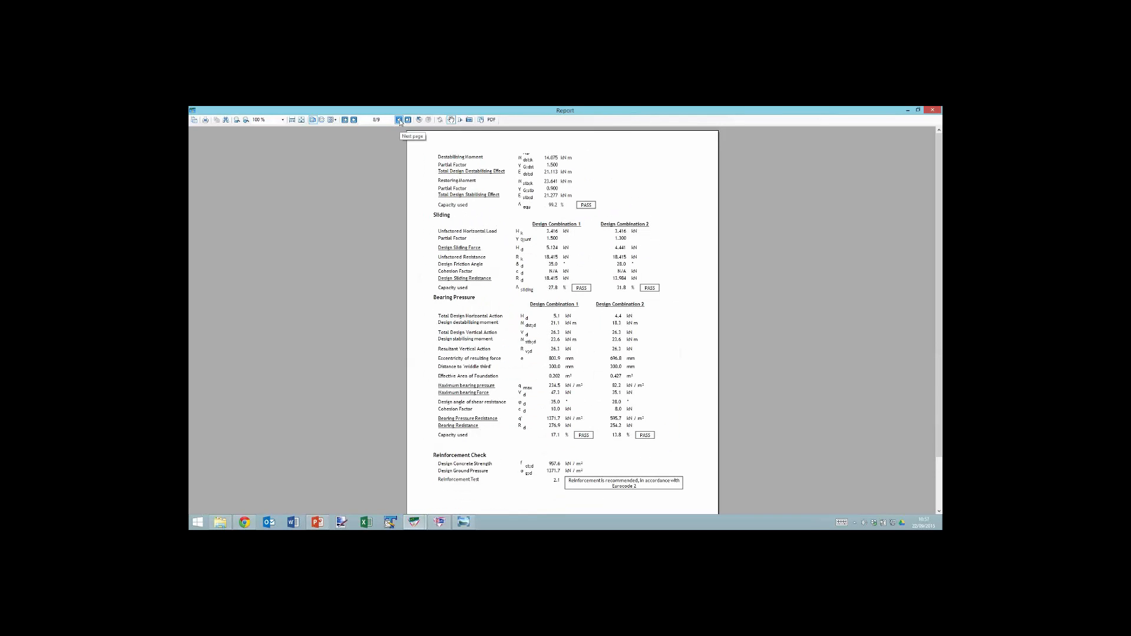
left_click(398, 121)
left_click(398, 120)
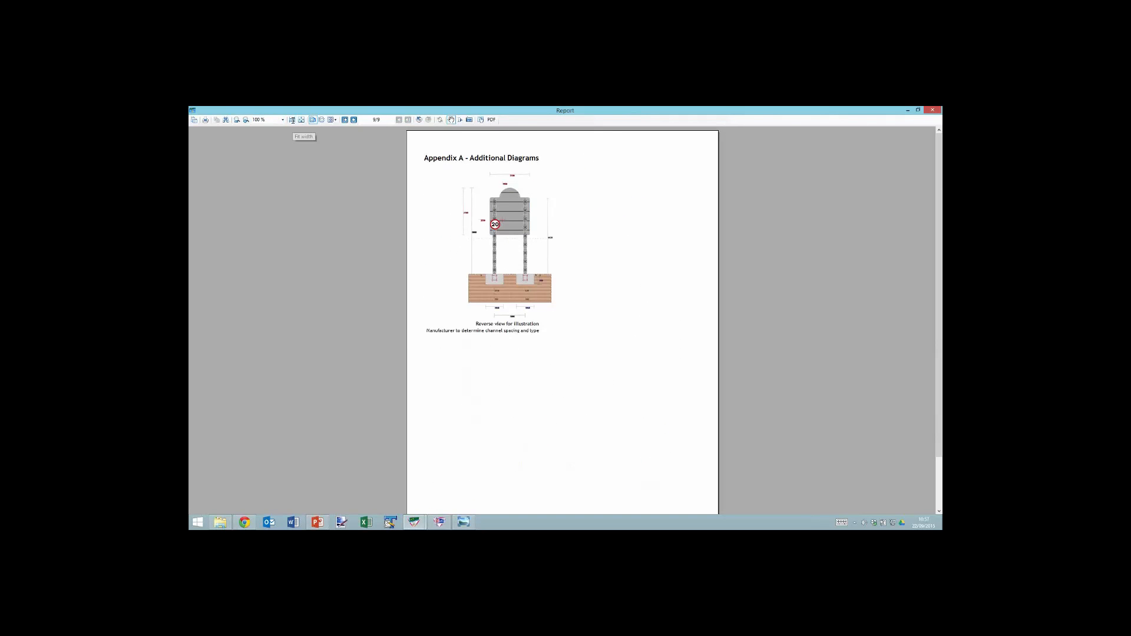
Enlarge the report page to 200% and examine the additional diagram with its caption and description in Appendix A
left_click(246, 121)
left_click(246, 121)
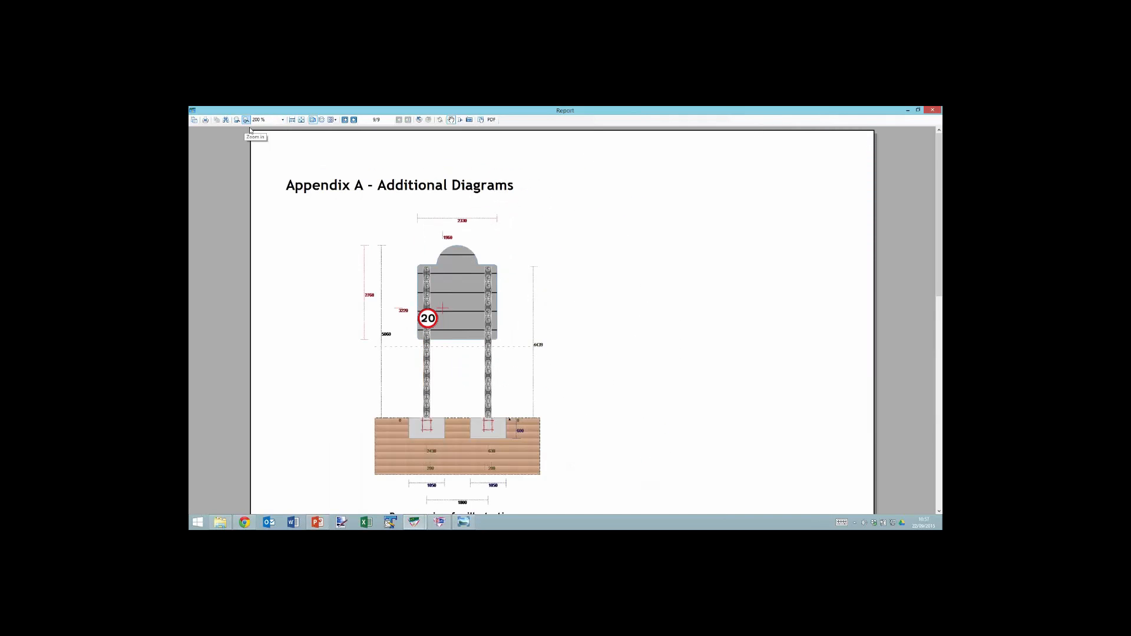
left_click_drag(568, 378, 578, 347)
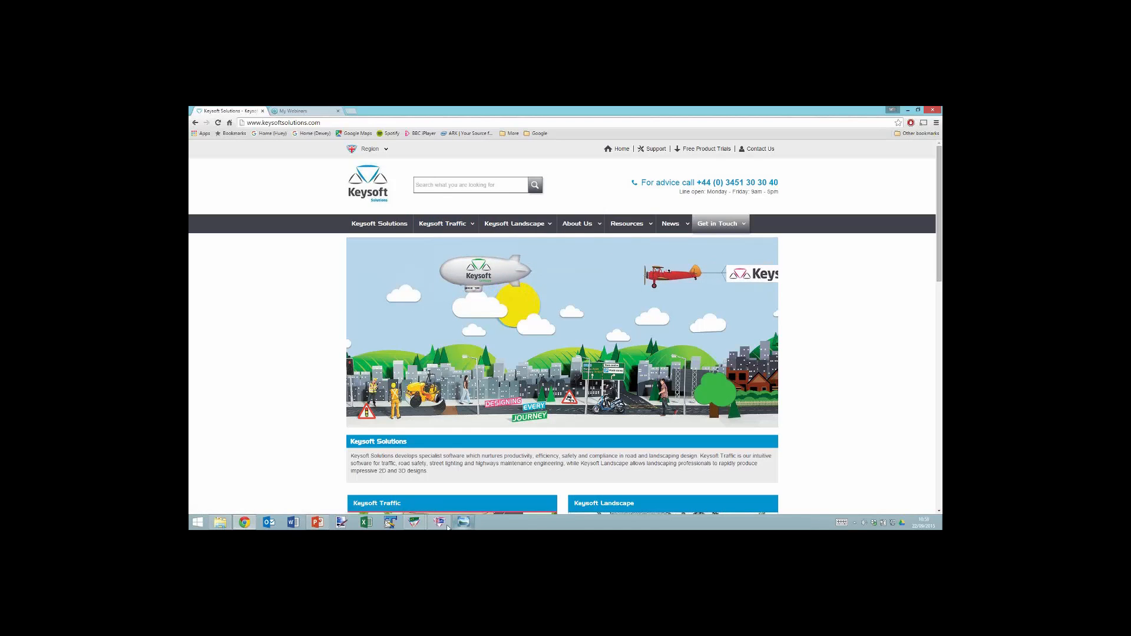
Switch from the browser back to the KeyPOST report and close it
left_click(415, 521)
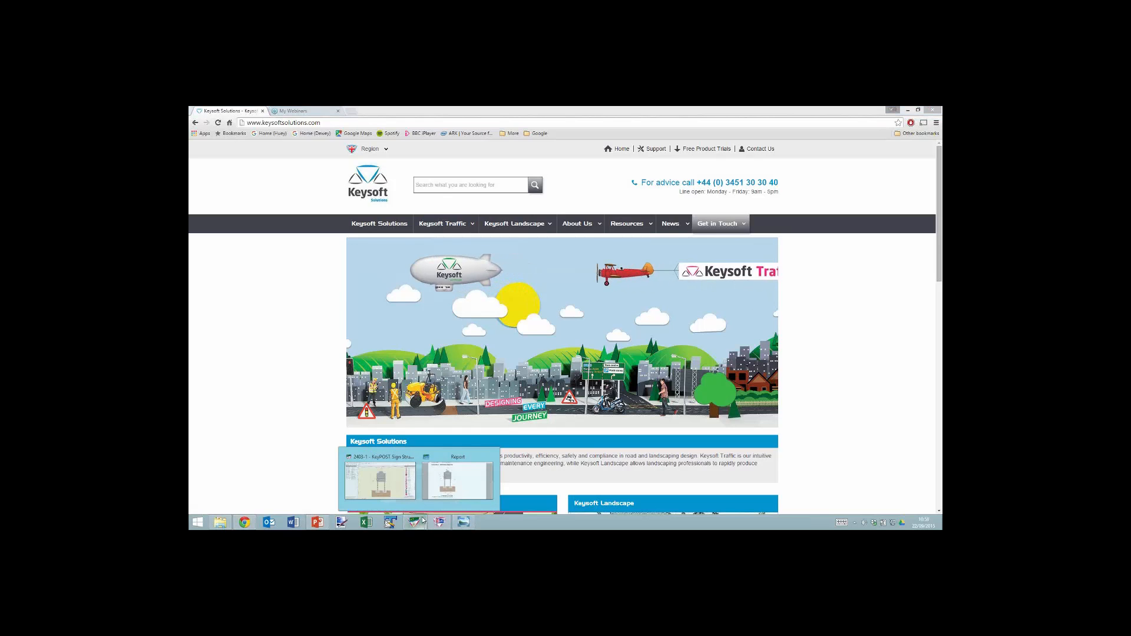
left_click(441, 491)
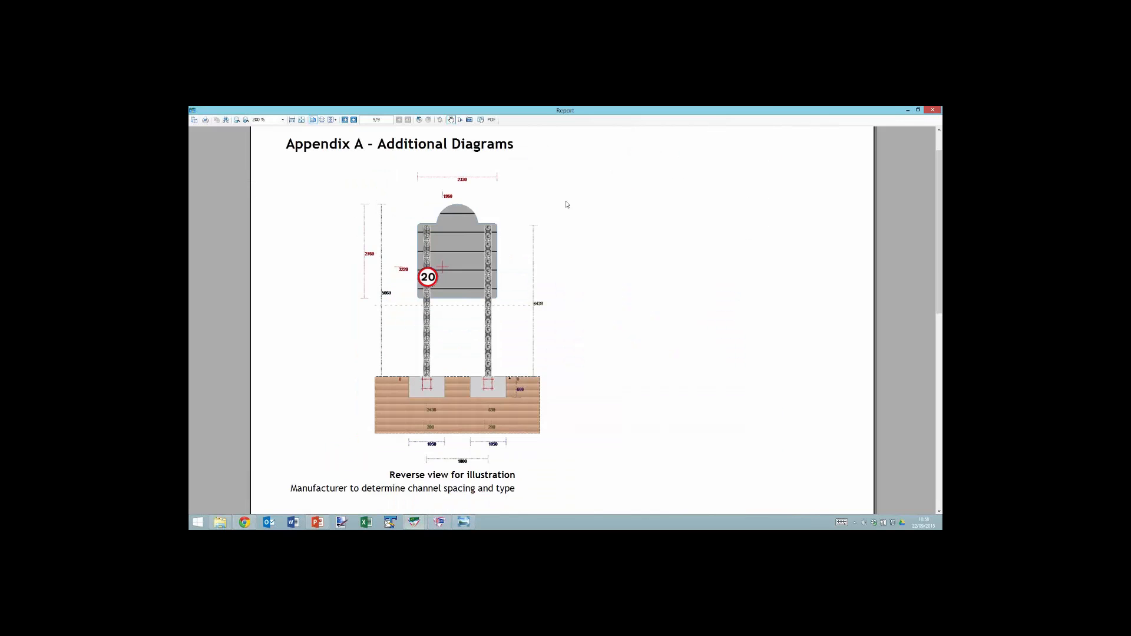
key("alt+F4")
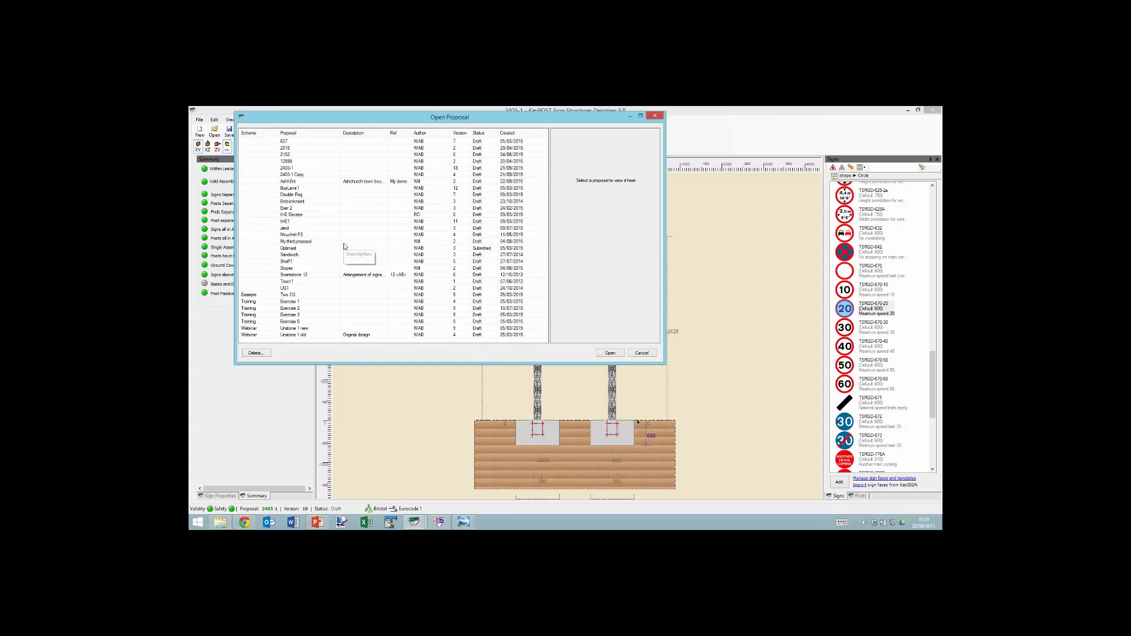
Preview the Snarestone 12 proposal, then open the Training proposal Exercise 2 without saving the changes to 2403-1
left_click(306, 274)
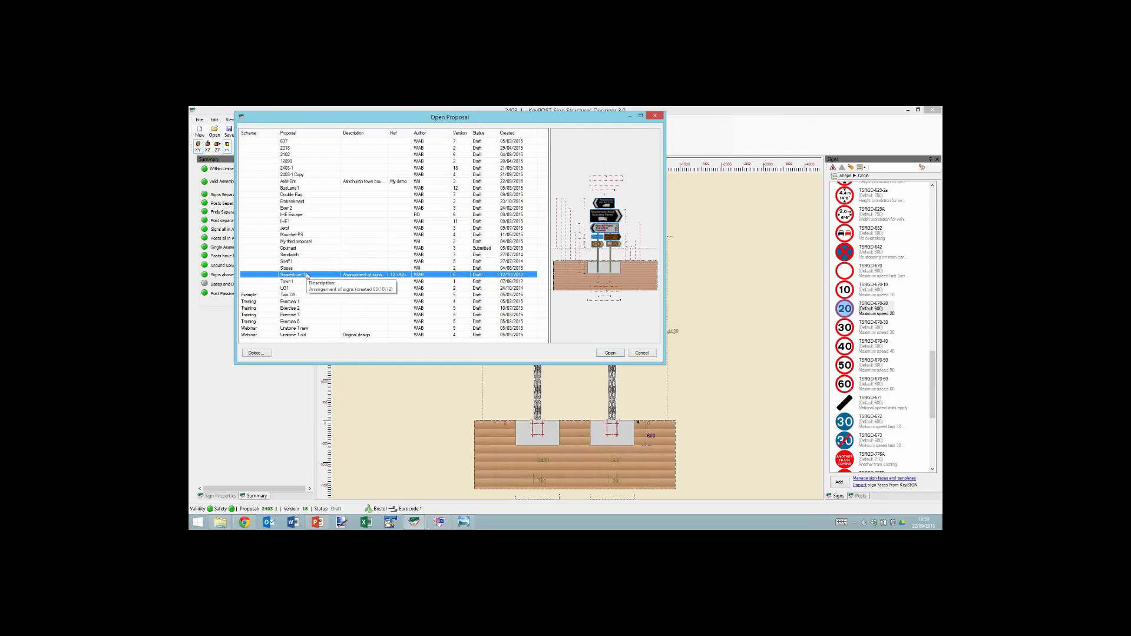
left_click(301, 308)
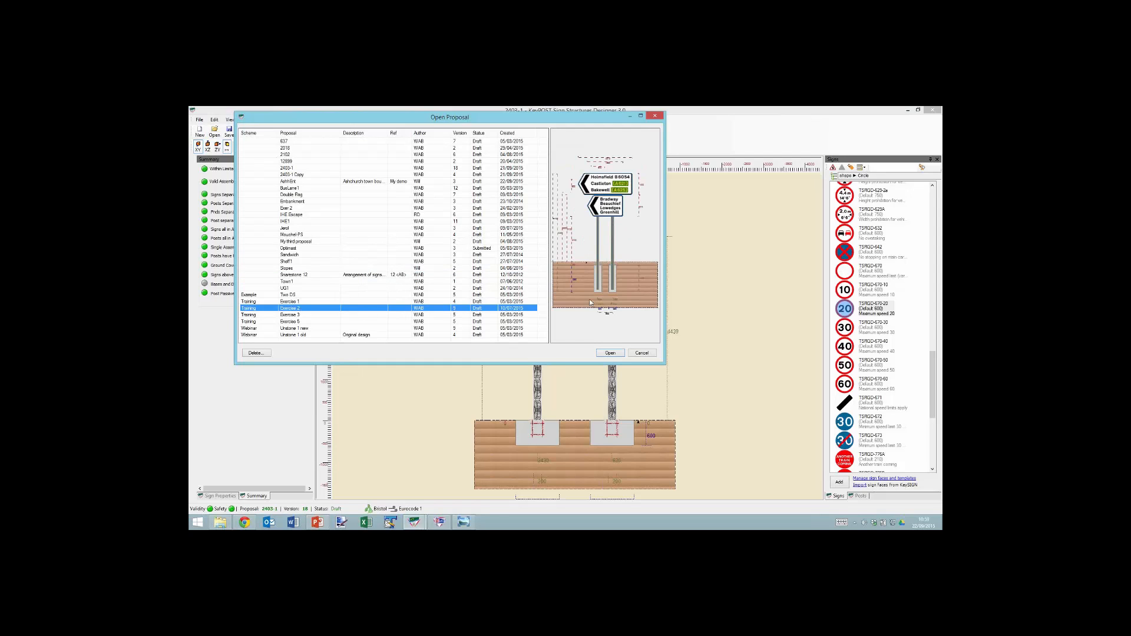
left_click(616, 355)
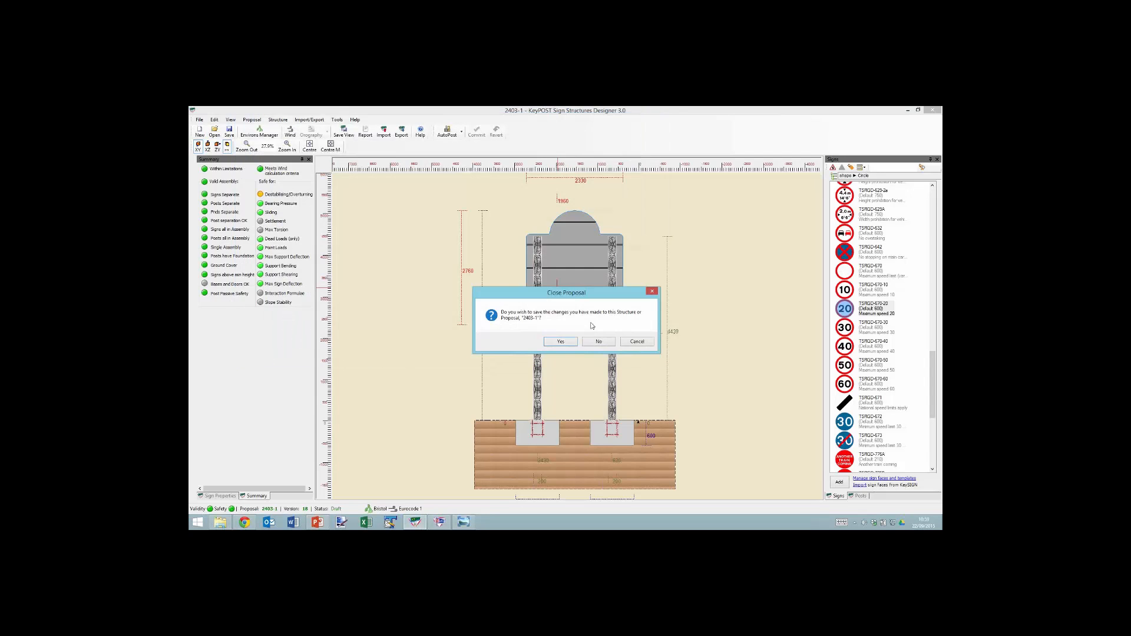
left_click(598, 341)
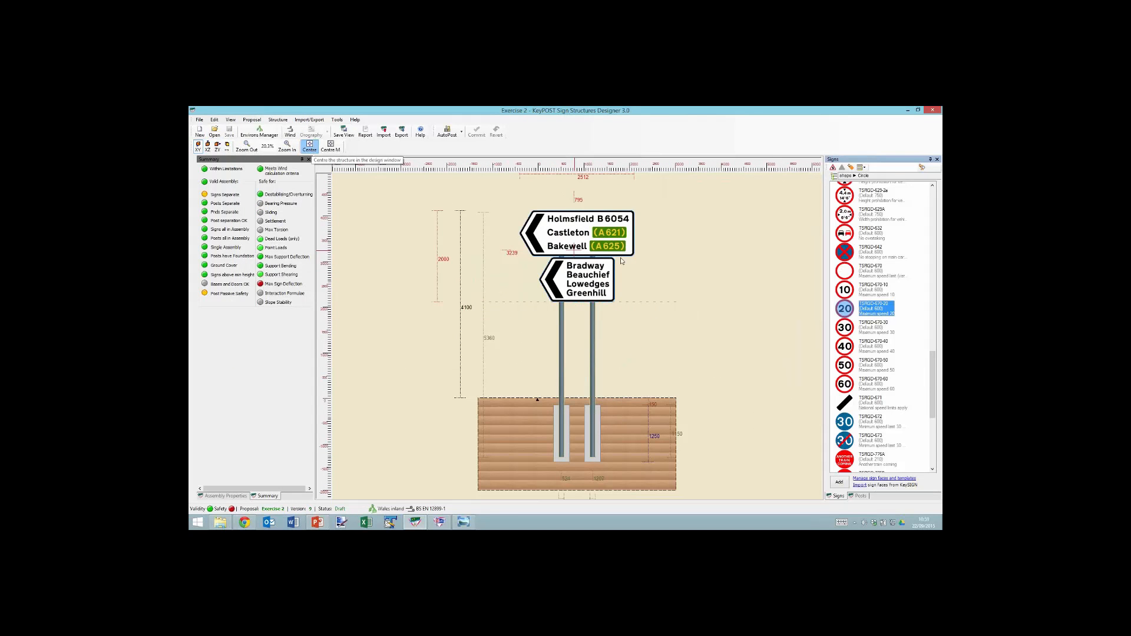
Detach the Holmsfield sign, shift it left so its right edge lines up with the lower sign, and attach it to the support again
left_click(585, 247)
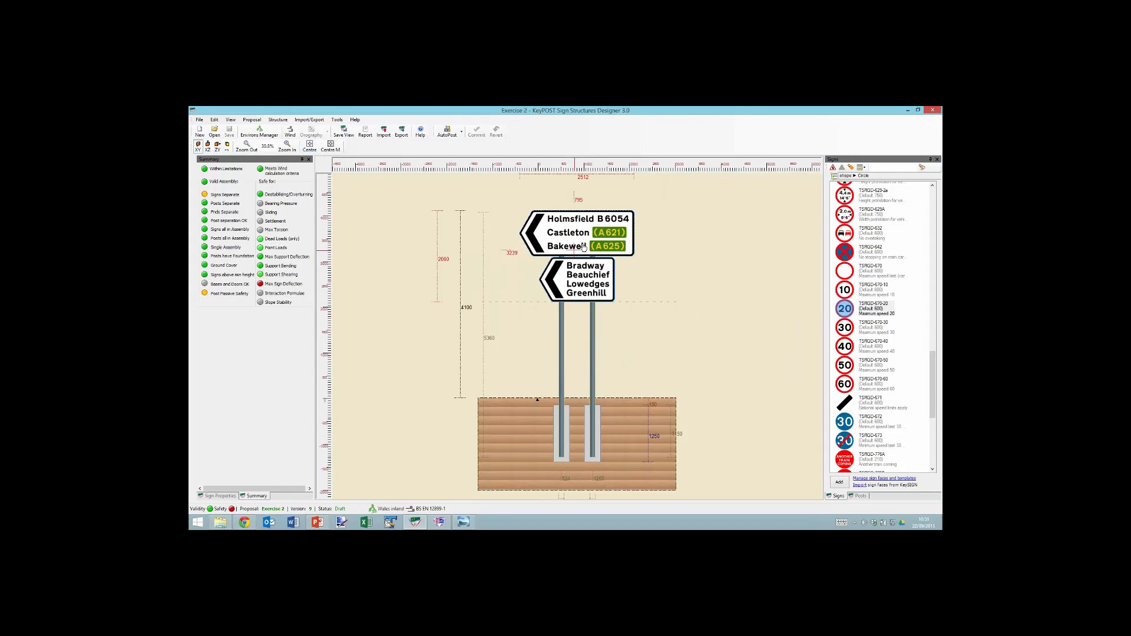
right_click(584, 246)
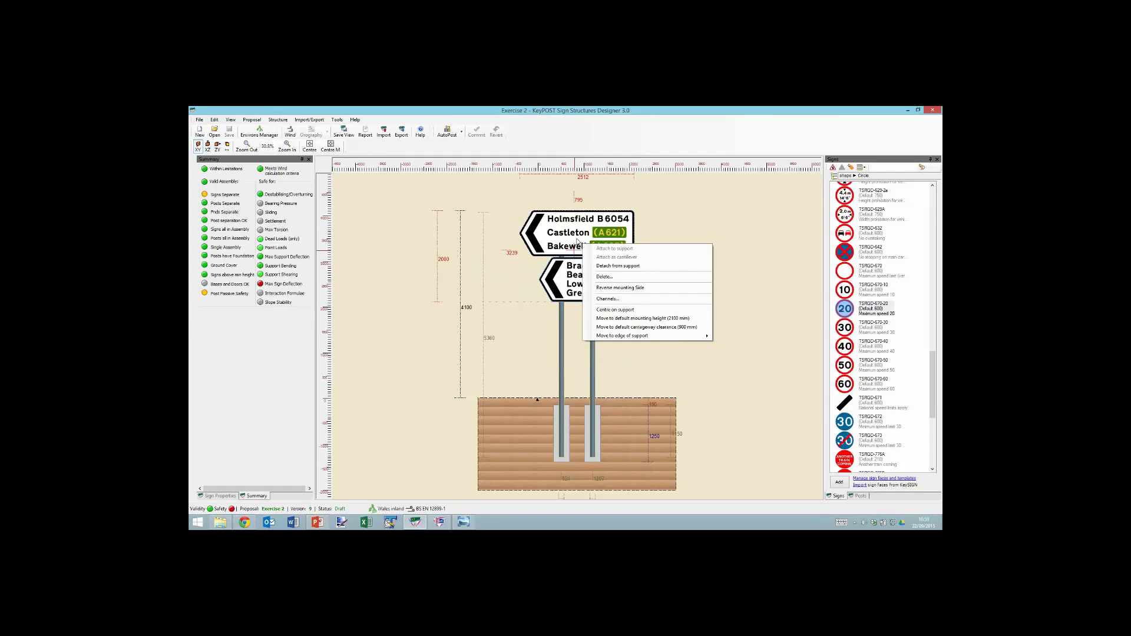
left_click(642, 267)
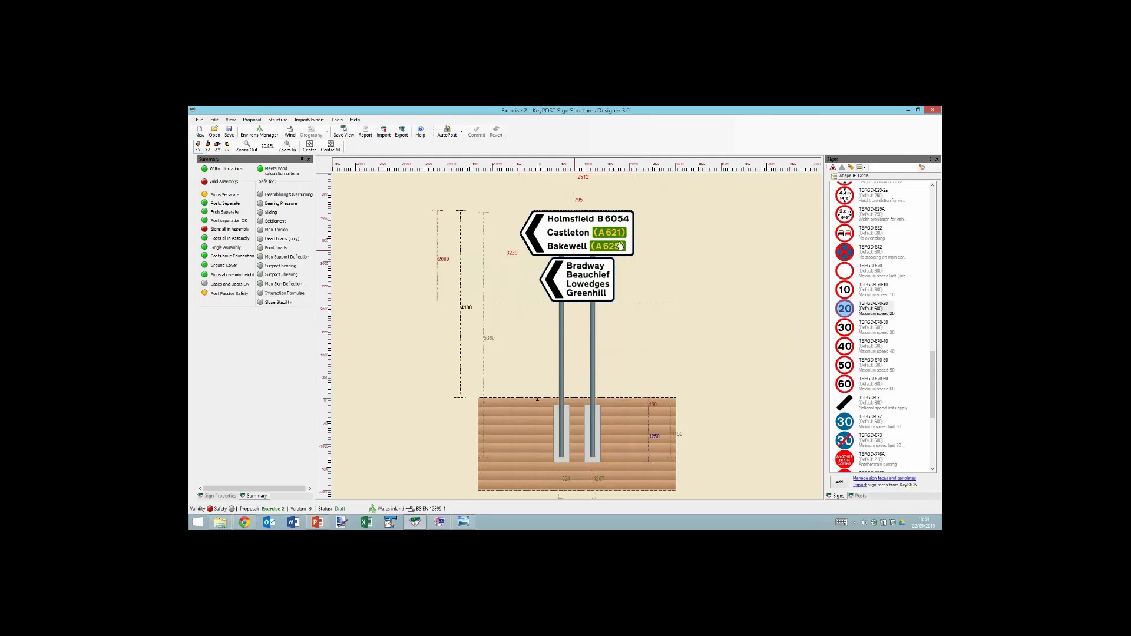
left_click_drag(617, 243, 602, 239)
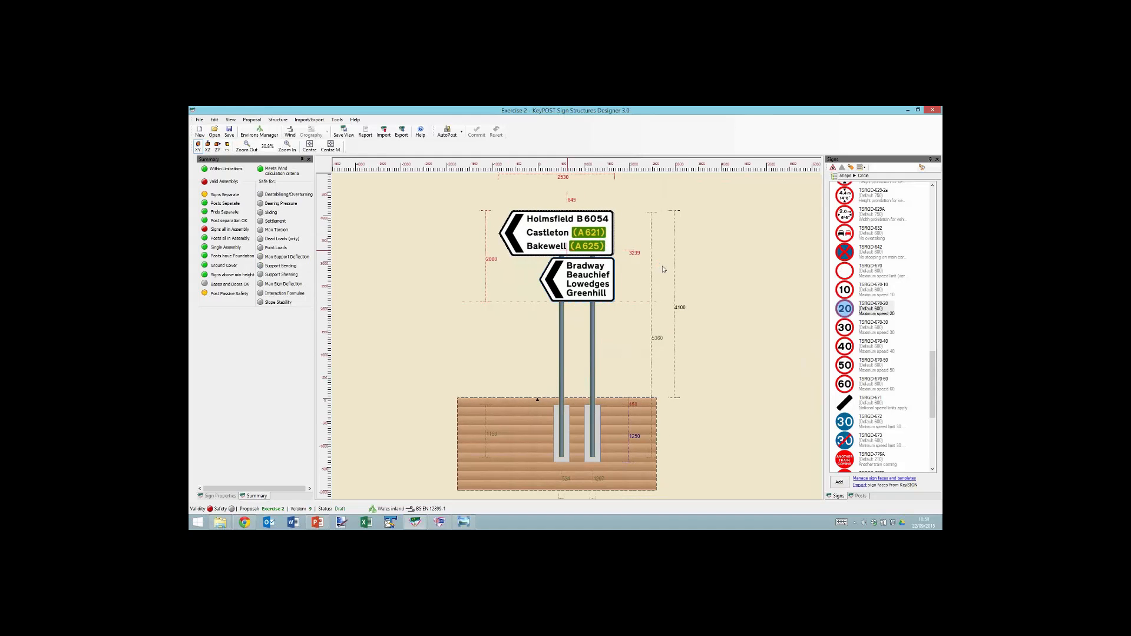
right_click(580, 247)
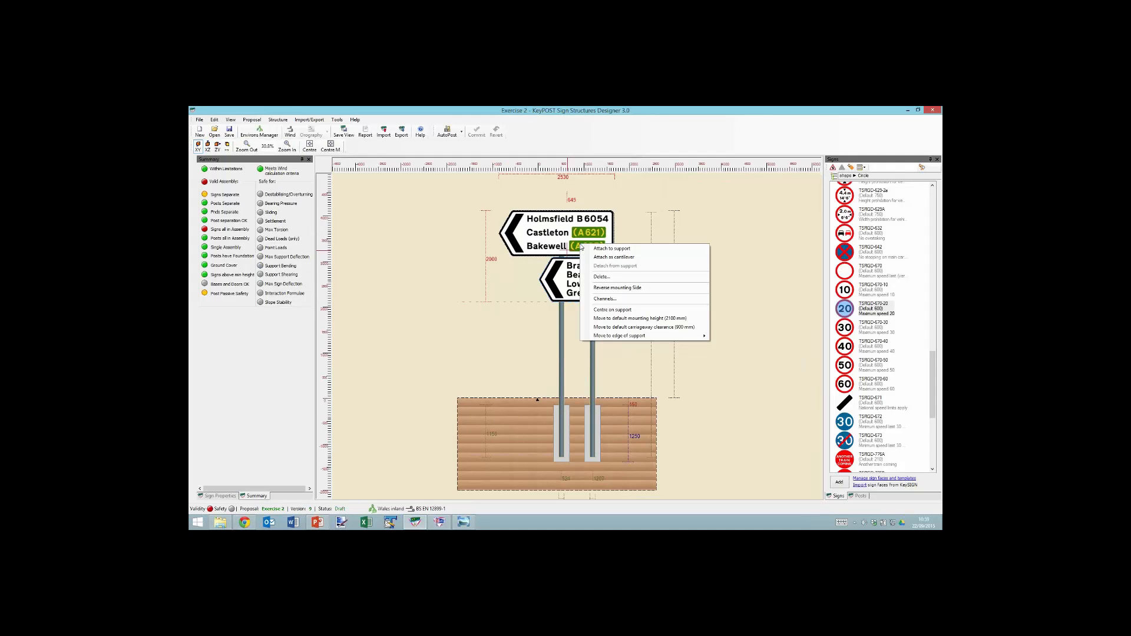
left_click(644, 249)
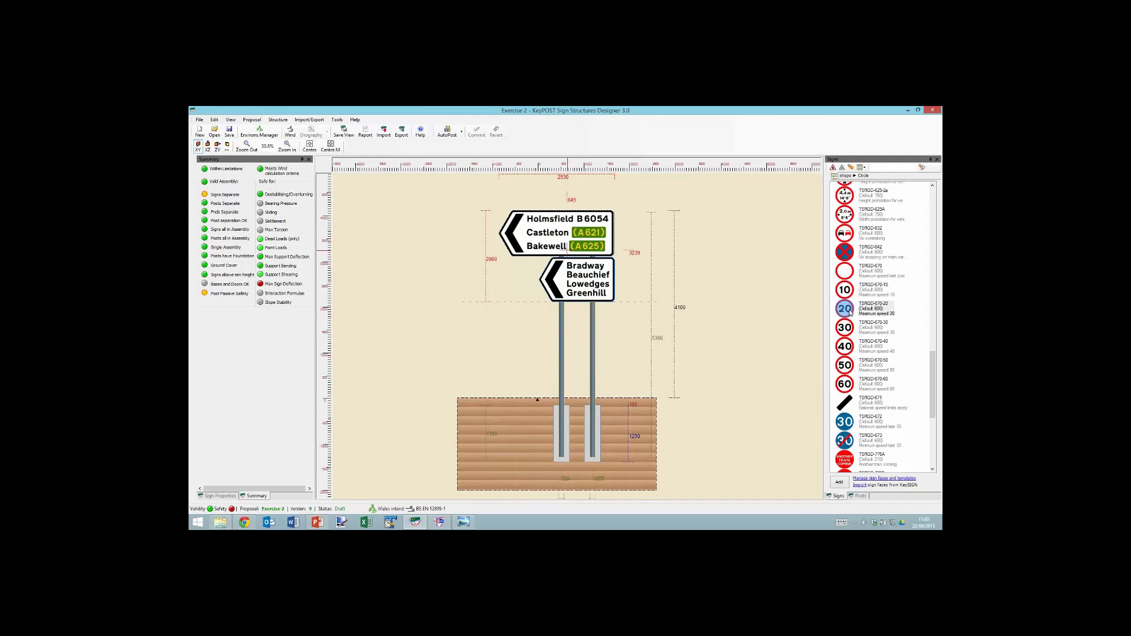
Show the available posts and examine how they are organised by name, model and material type
left_click(858, 496)
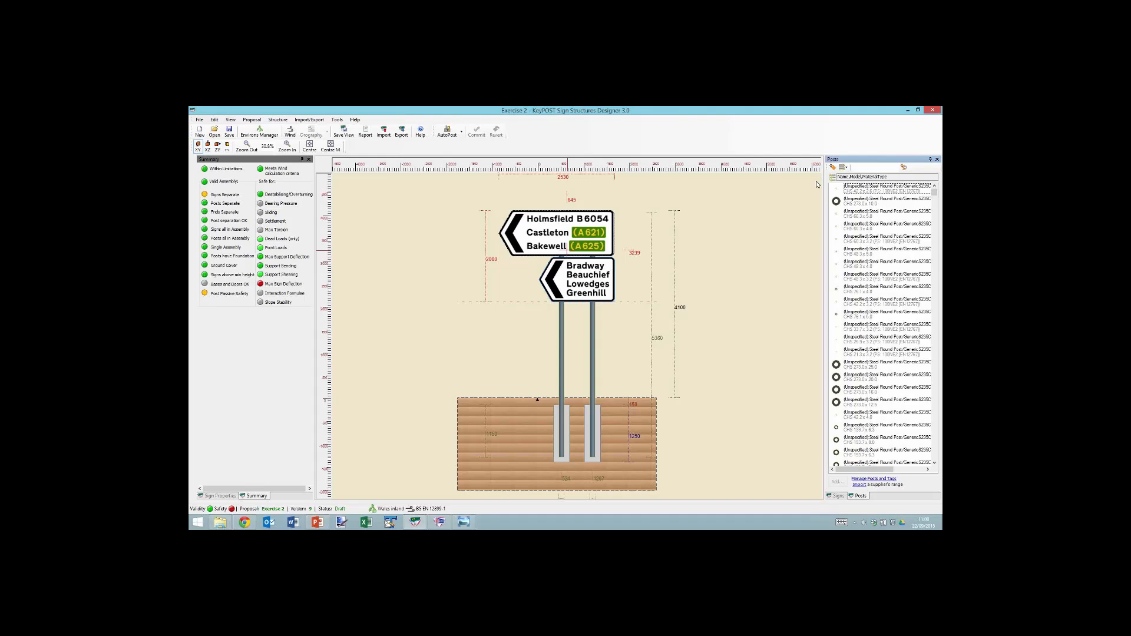
left_click(832, 177)
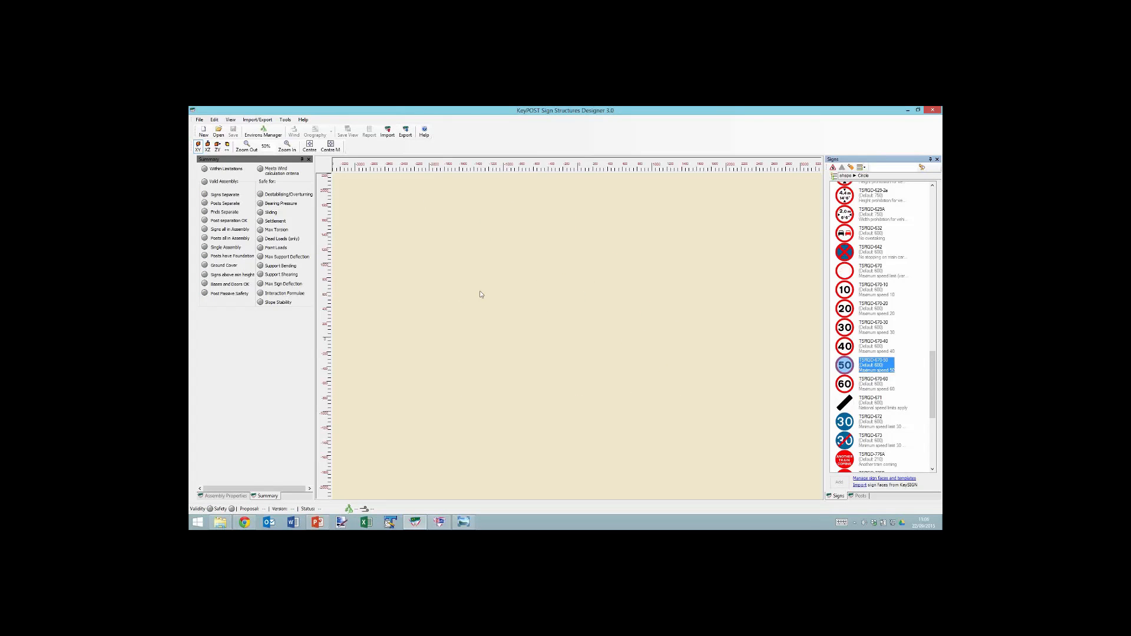
Reopen the Training proposal Exercise 2
left_click(218, 132)
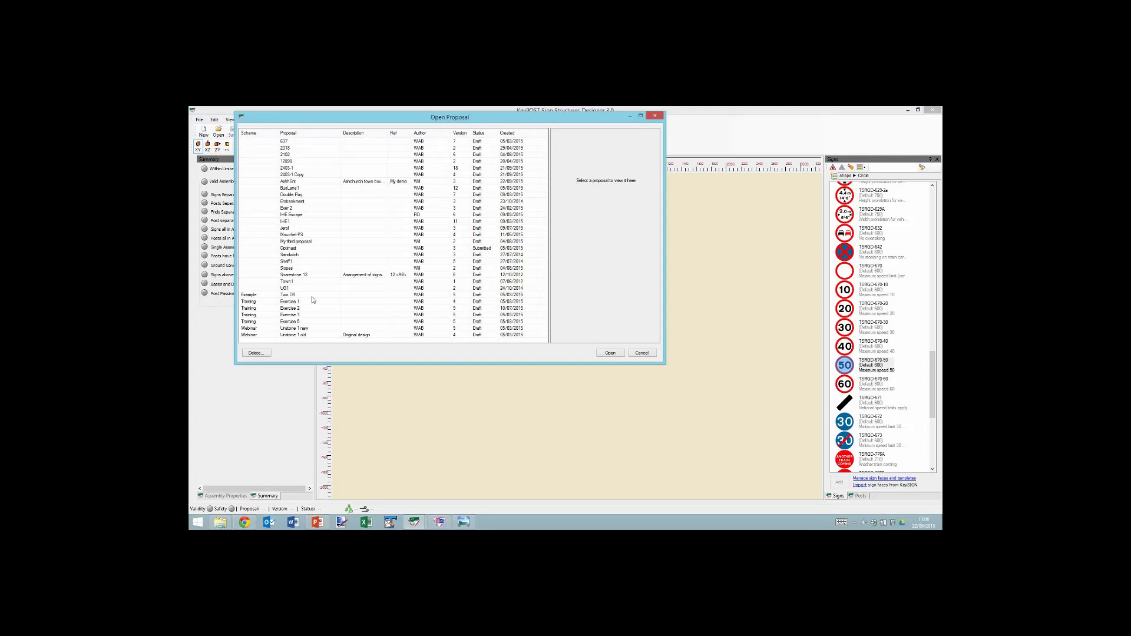
left_click(304, 308)
left_click(610, 352)
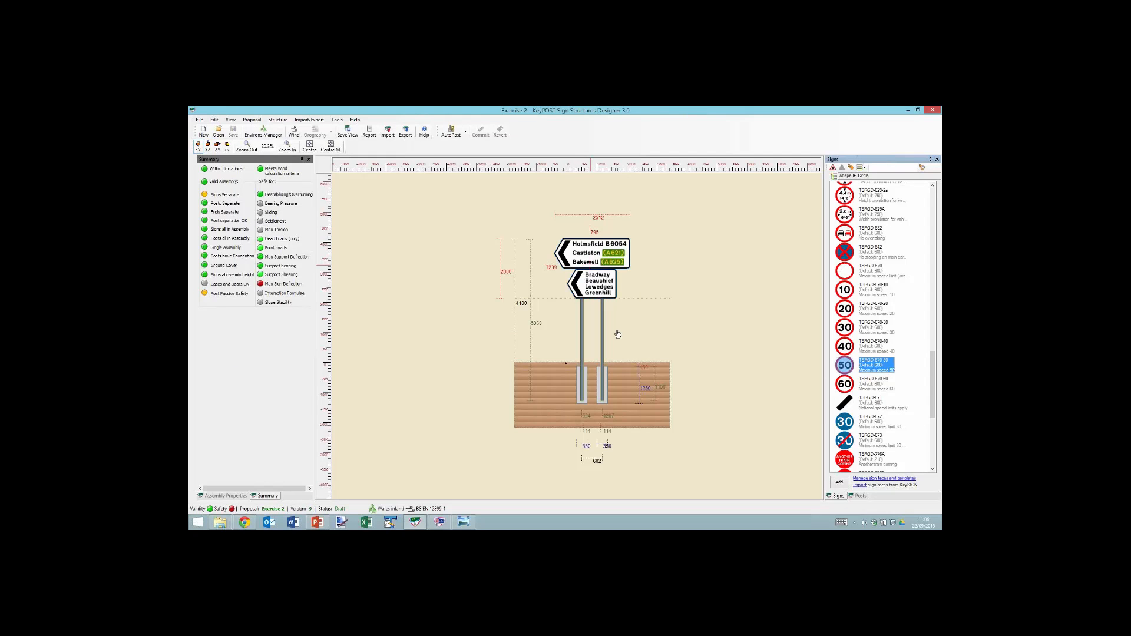
Review the Miscellaneous and the Snap and Drag settings in the program options
left_click(337, 119)
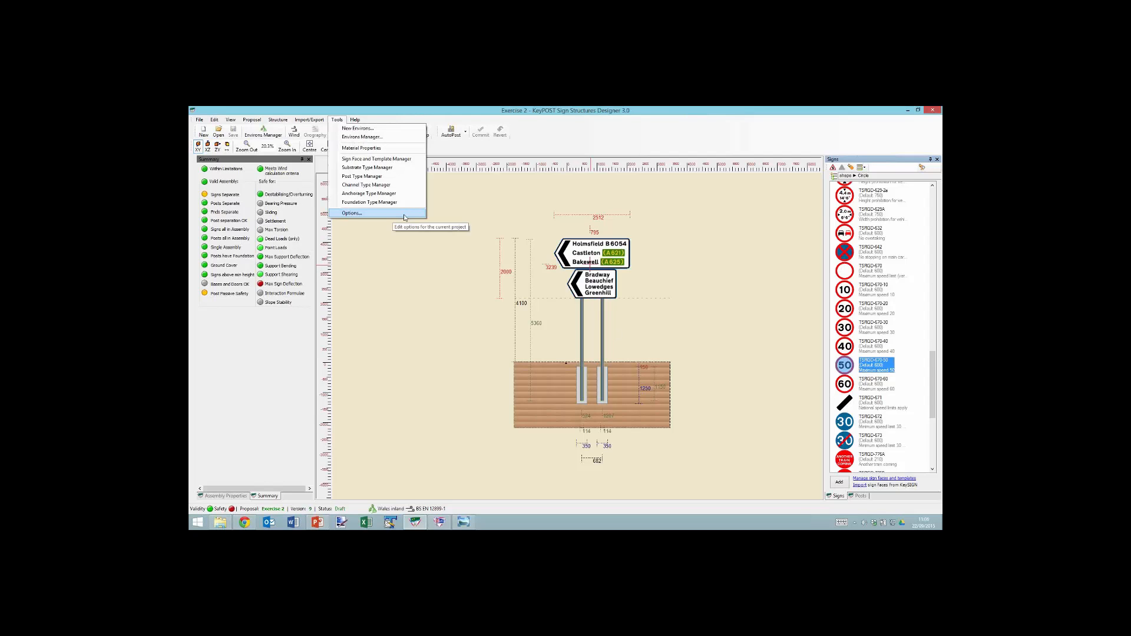
left_click(405, 218)
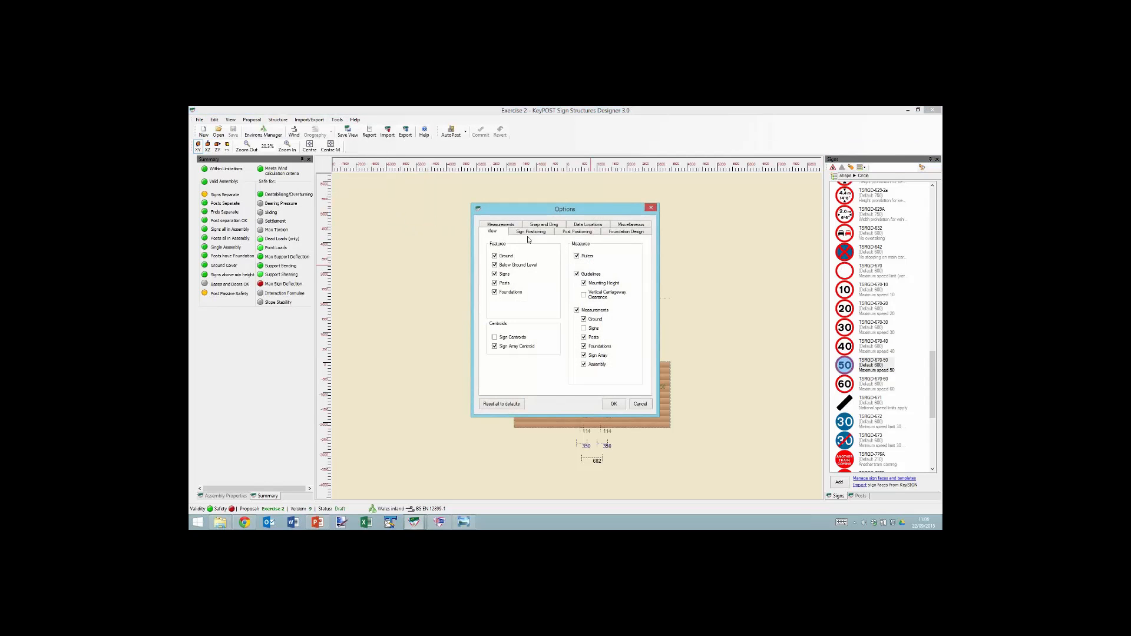
left_click(622, 226)
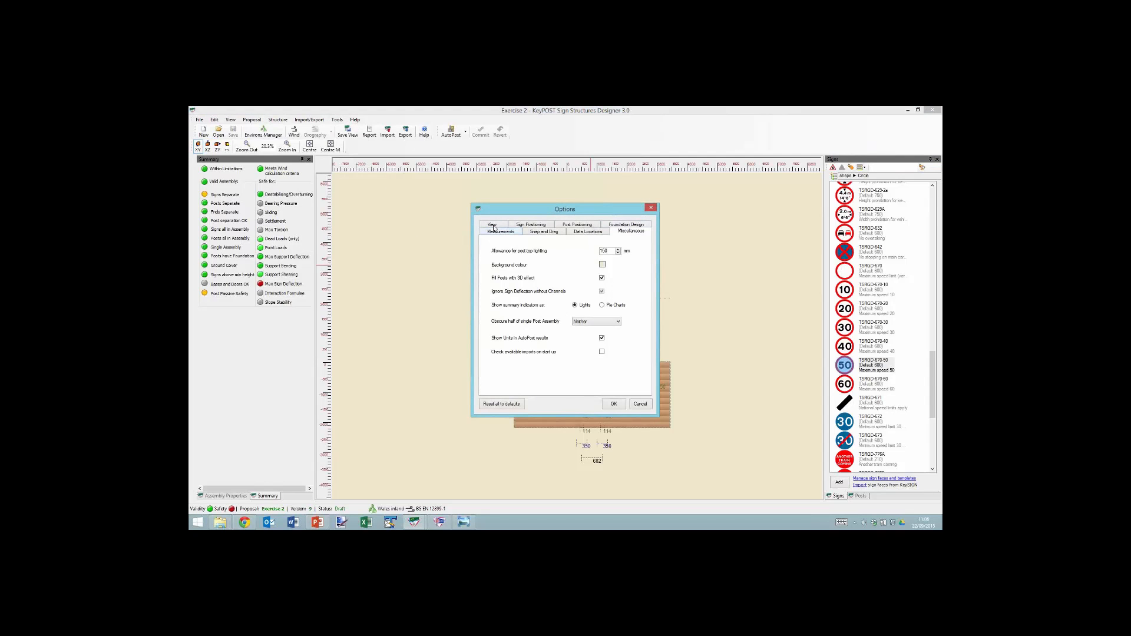
left_click(538, 234)
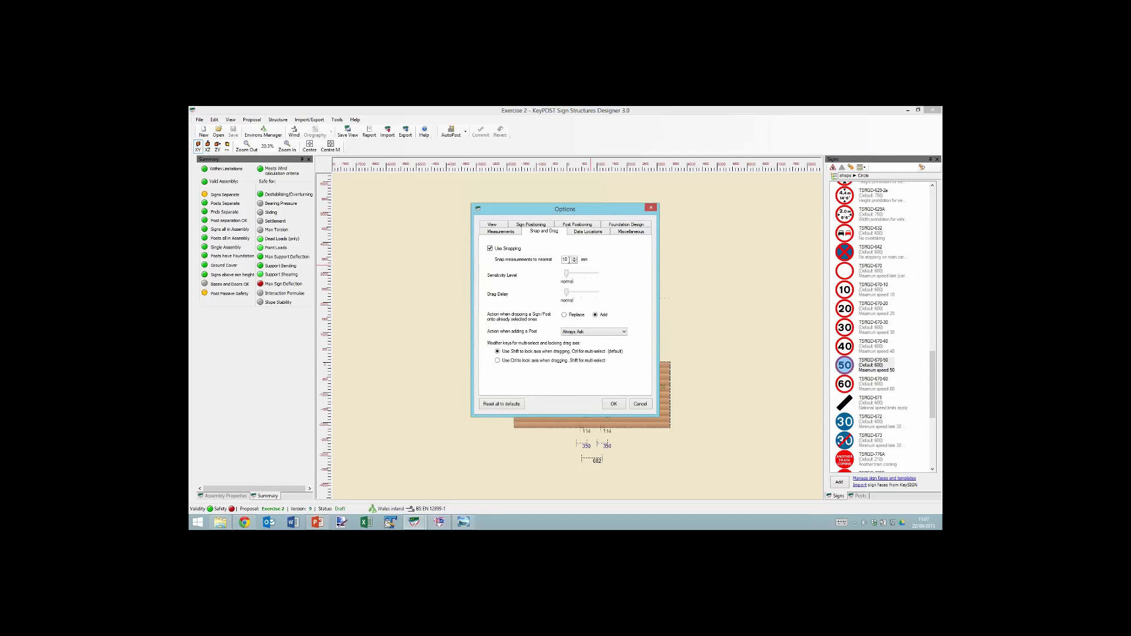
left_click(613, 403)
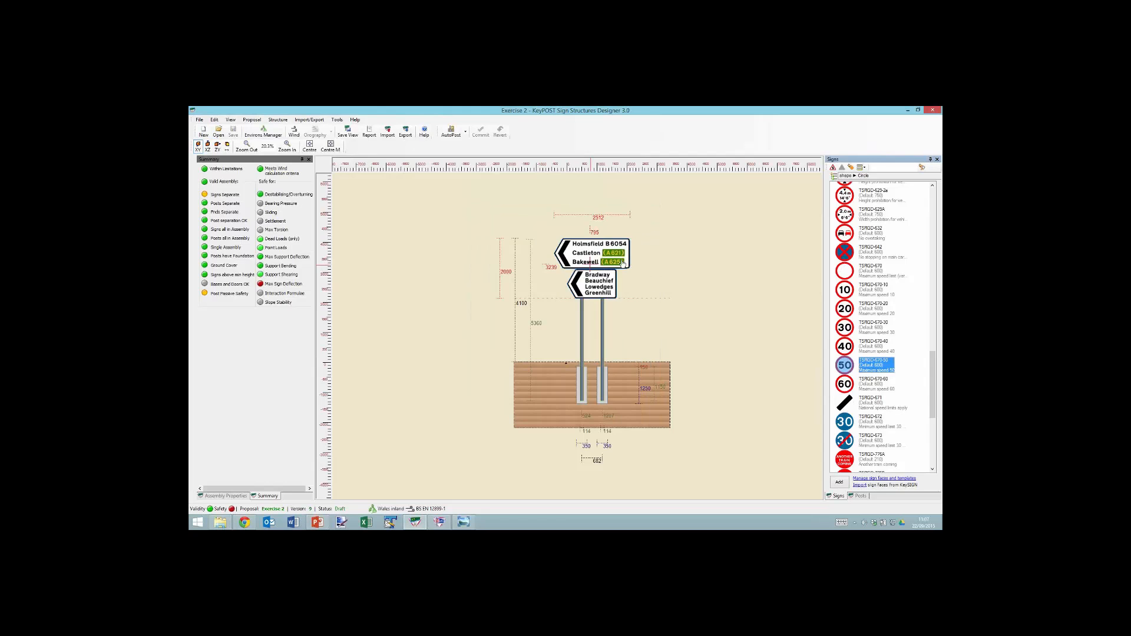
Detach the upper Holmsfield sign from its support and move it left until its right edge lines up with the Bradway sign's right edge
left_click(622, 264)
right_click(623, 264)
left_click(656, 286)
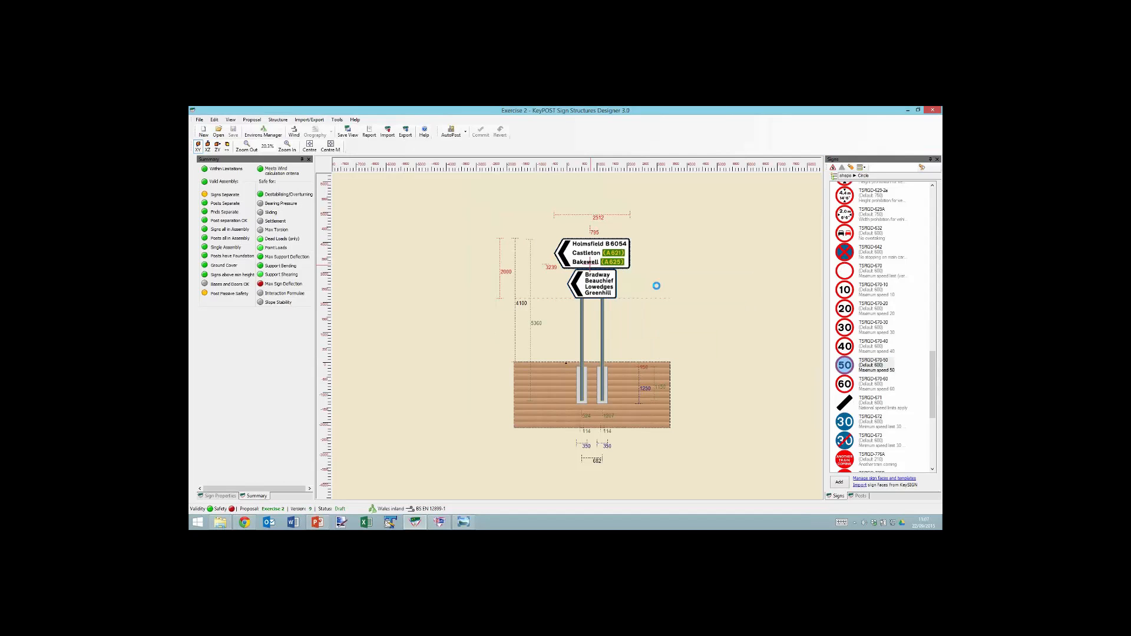
left_click(289, 147)
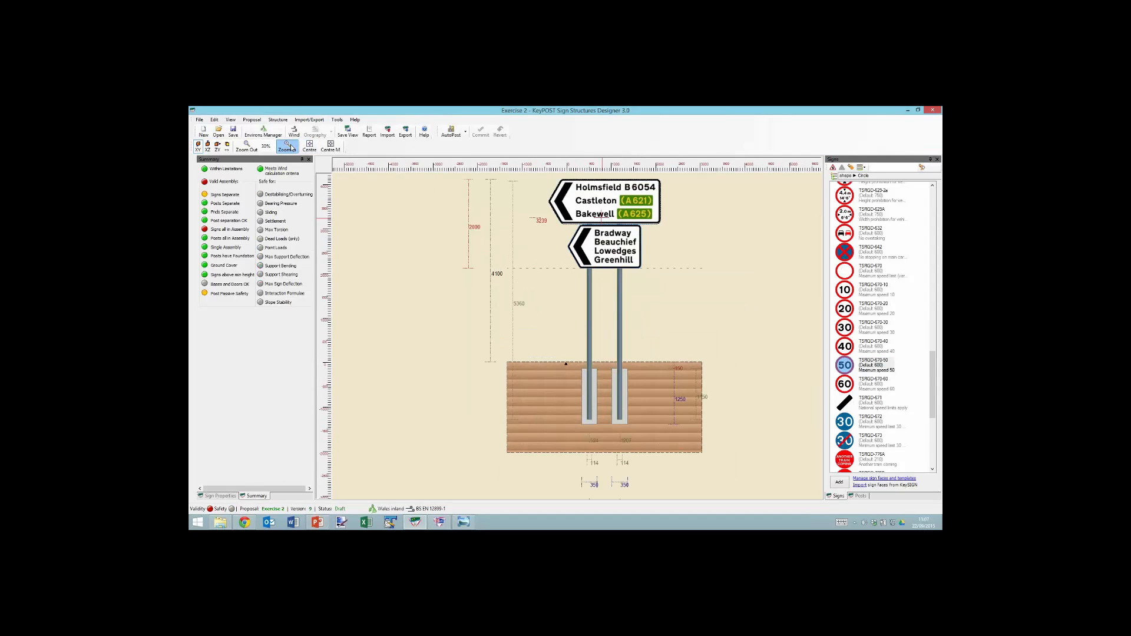
left_click(288, 146)
left_click(289, 147)
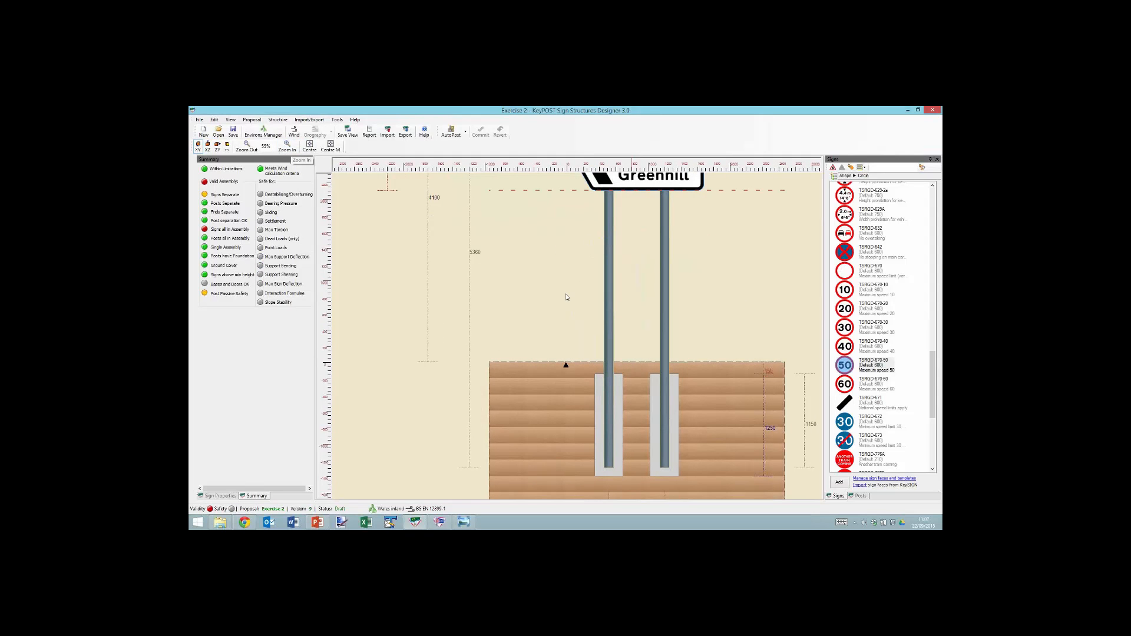
left_click(537, 296)
left_click_drag(538, 296, 508, 417)
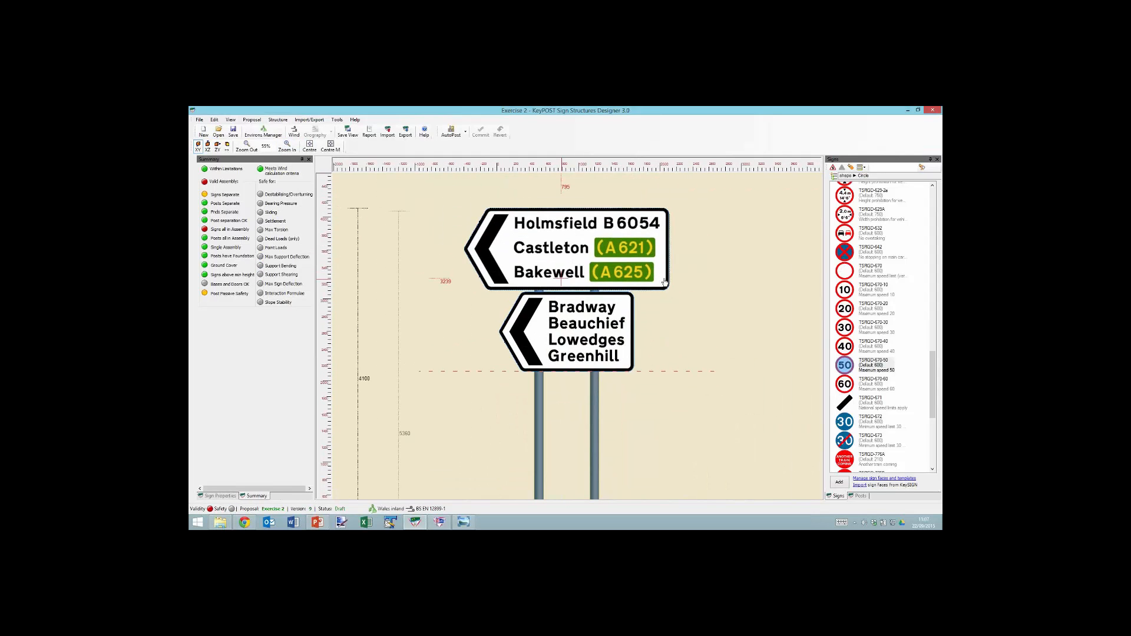
left_click_drag(658, 278, 619, 284)
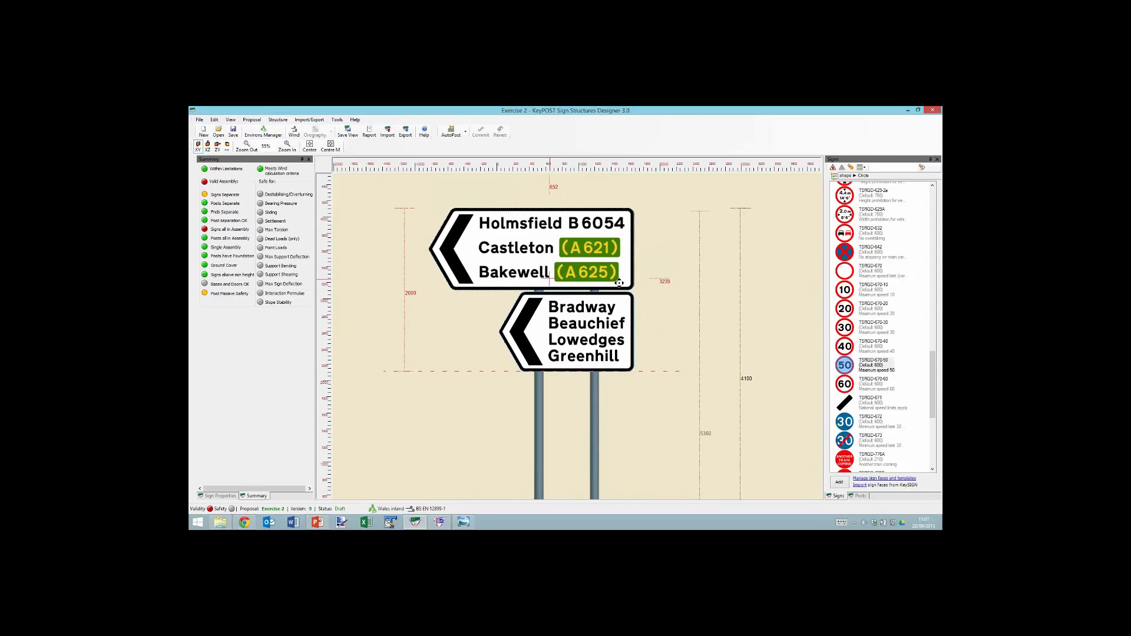
Set measurements to snap to the nearest 30 mm and shift the upper Holmsfield sign slightly to test the snapping
left_click(288, 149)
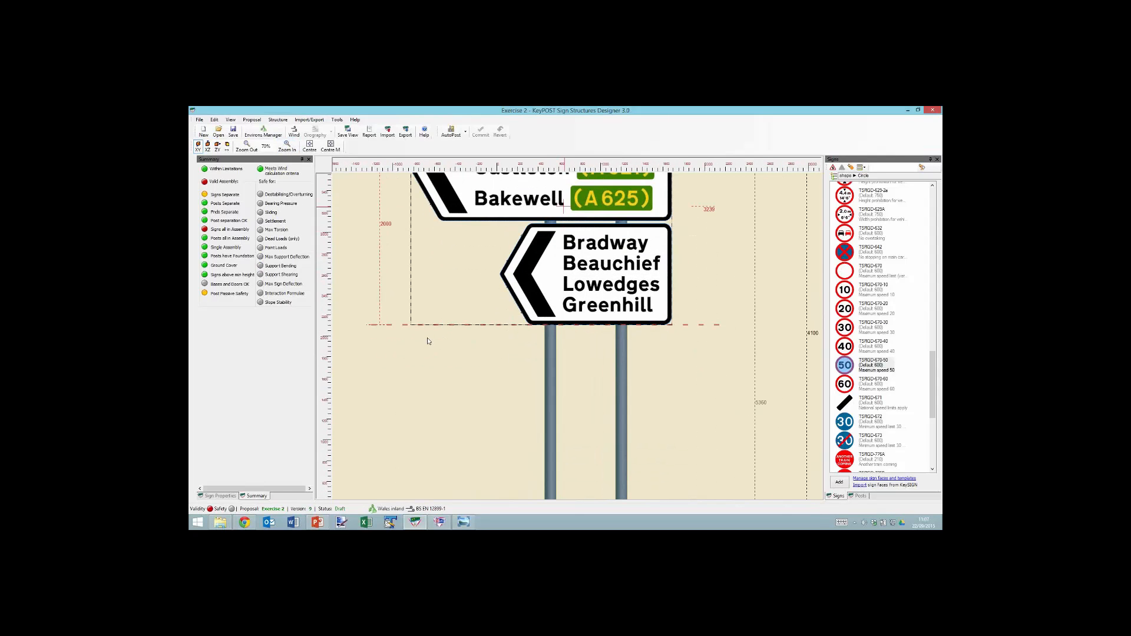
left_click_drag(445, 350, 451, 453)
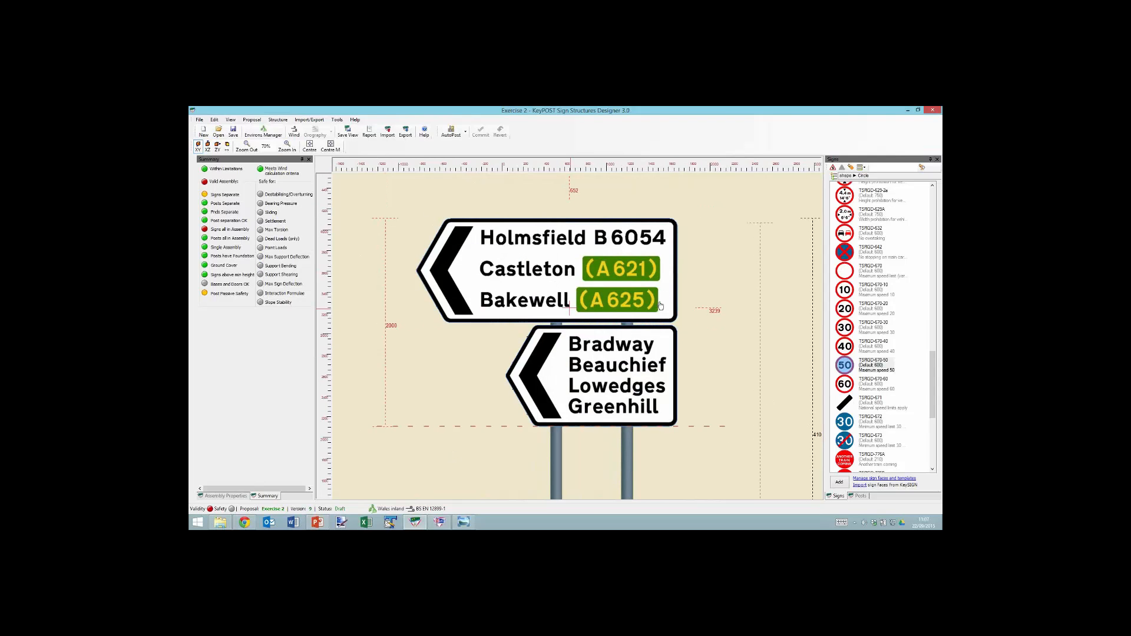
left_click(337, 120)
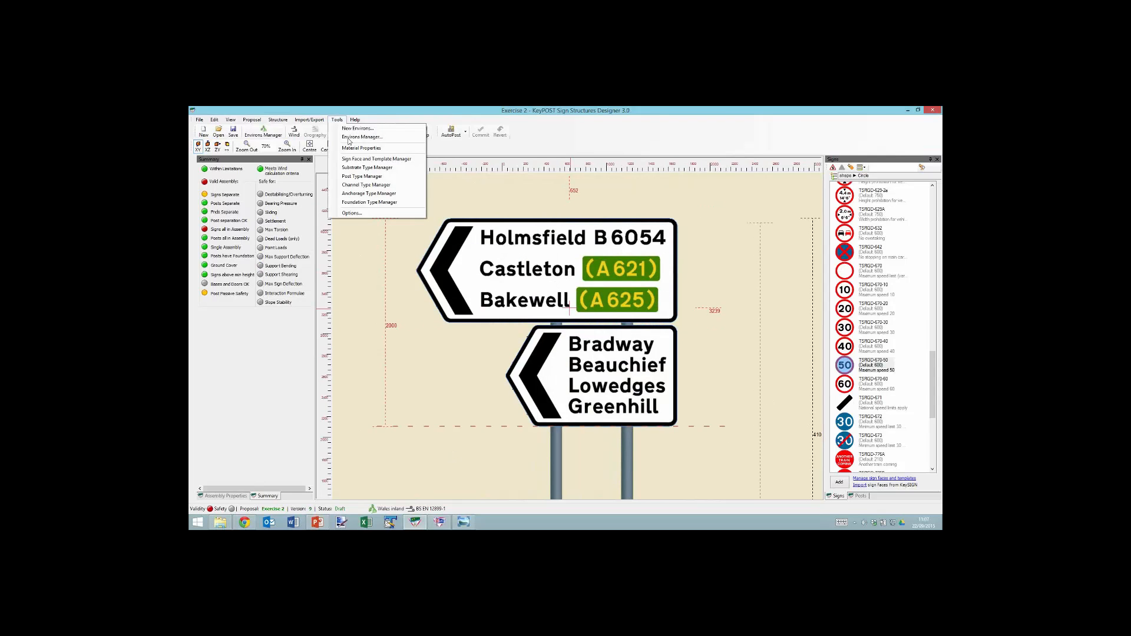
left_click(352, 213)
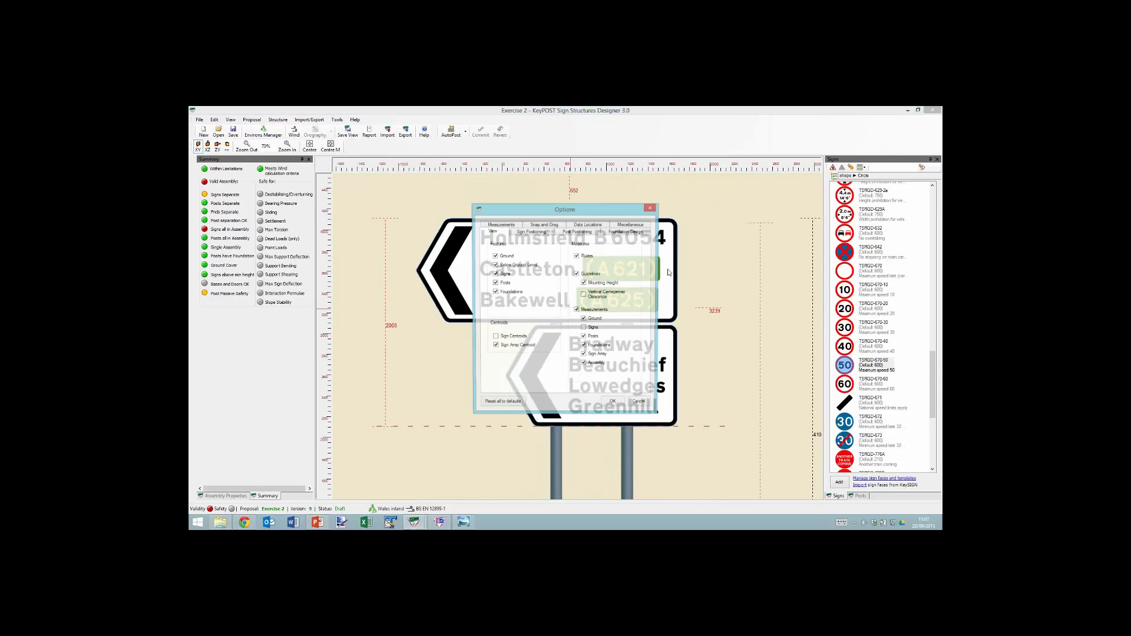
left_click(543, 225)
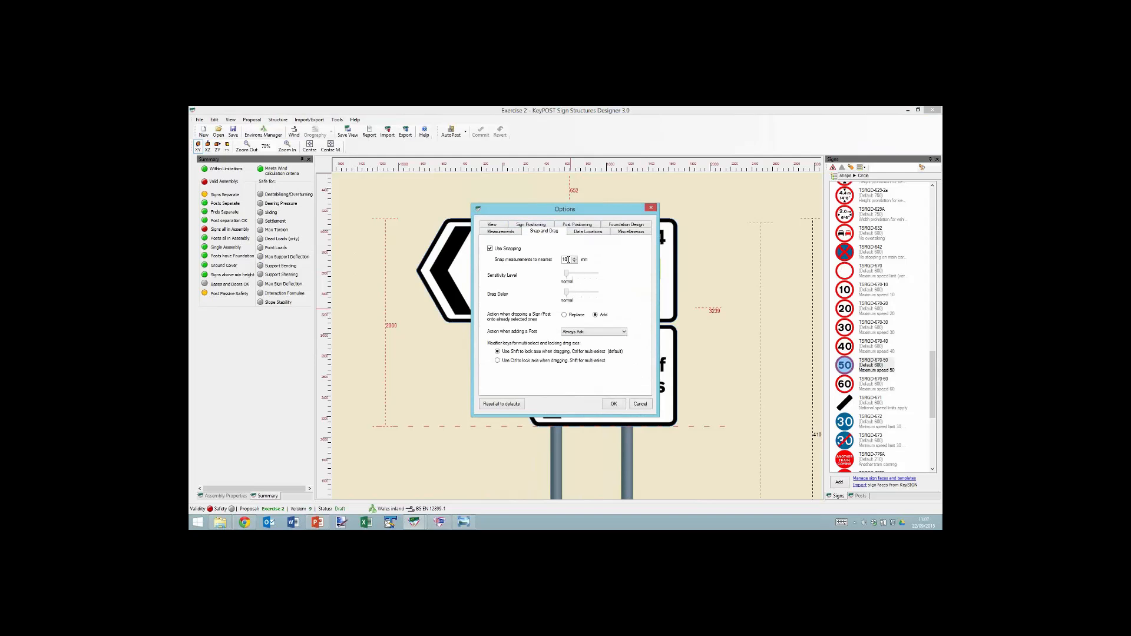
left_click_drag(568, 259, 560, 261)
type("30")
left_click(613, 404)
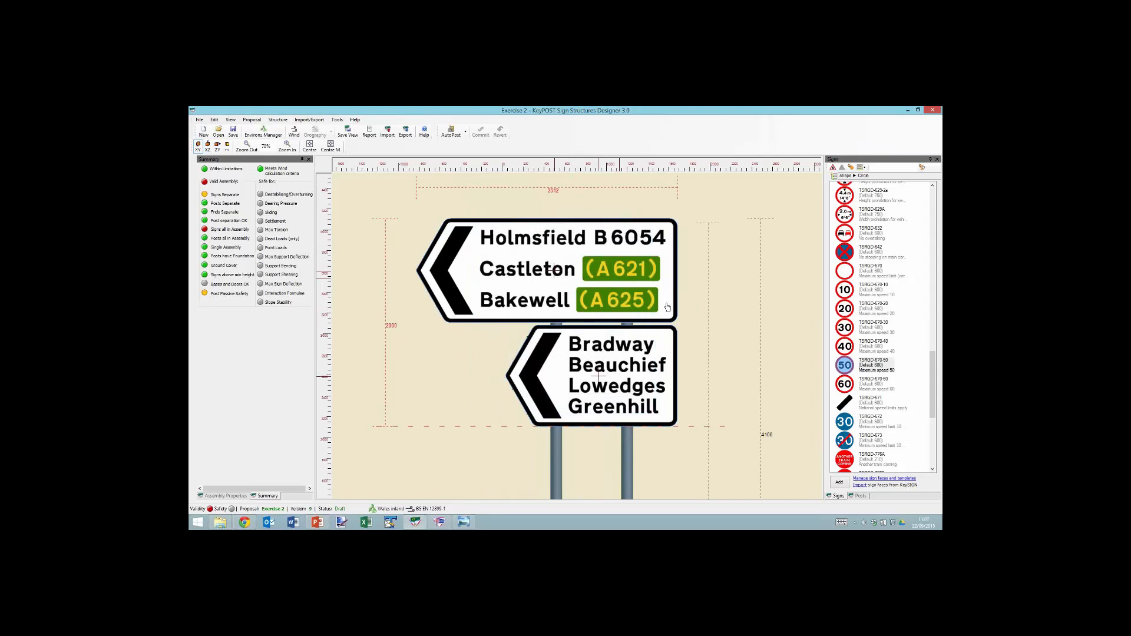
left_click_drag(665, 306, 651, 302)
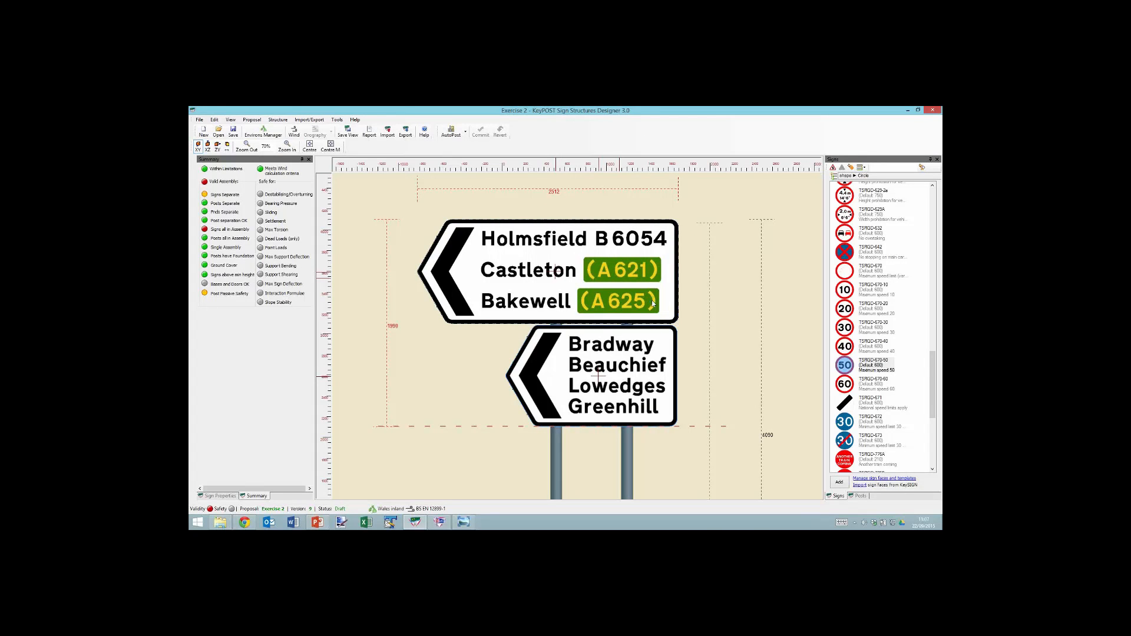
Review the Snap and Drag options with the dialog moved clear of most of the sign drawing, and close it unchanged
left_click(337, 119)
left_click(351, 214)
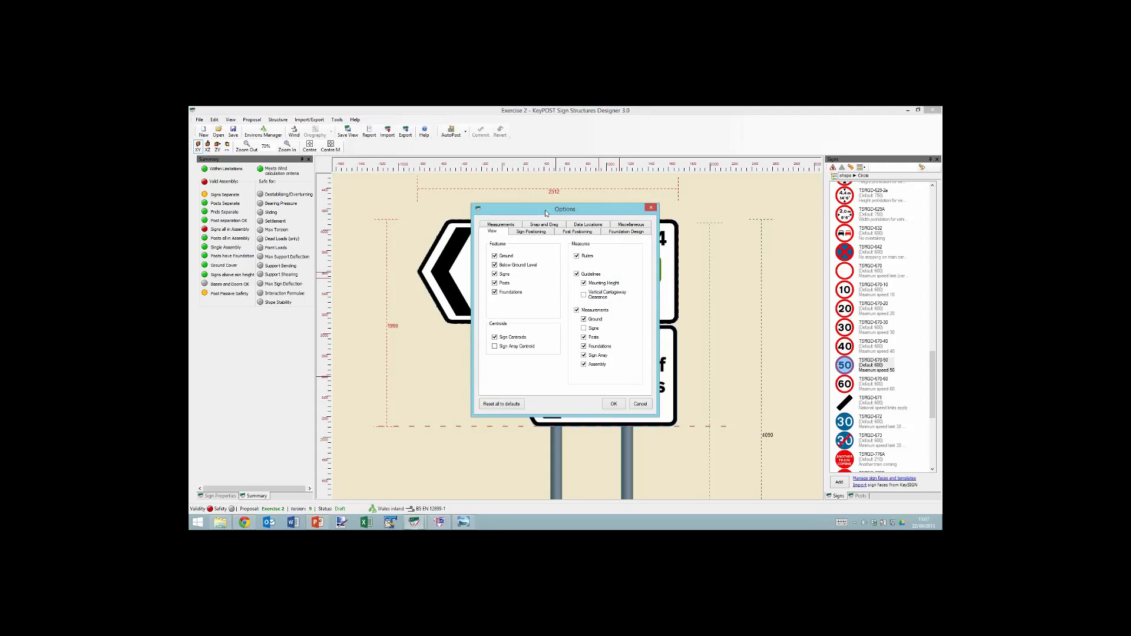
left_click_drag(471, 185, 421, 167)
left_click(405, 172)
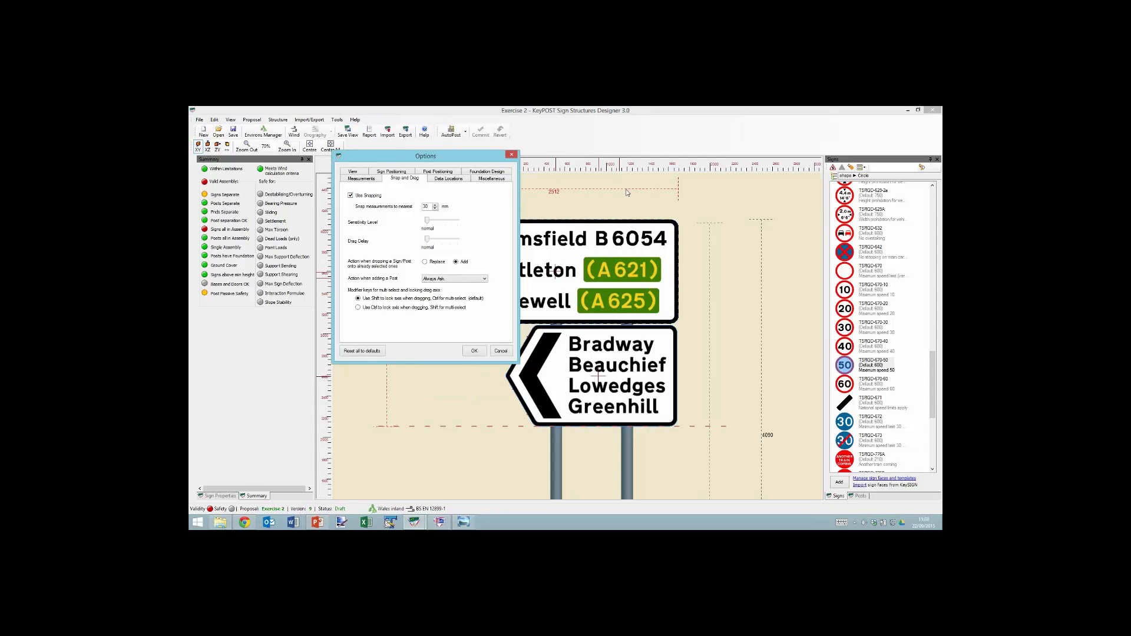
left_click(511, 154)
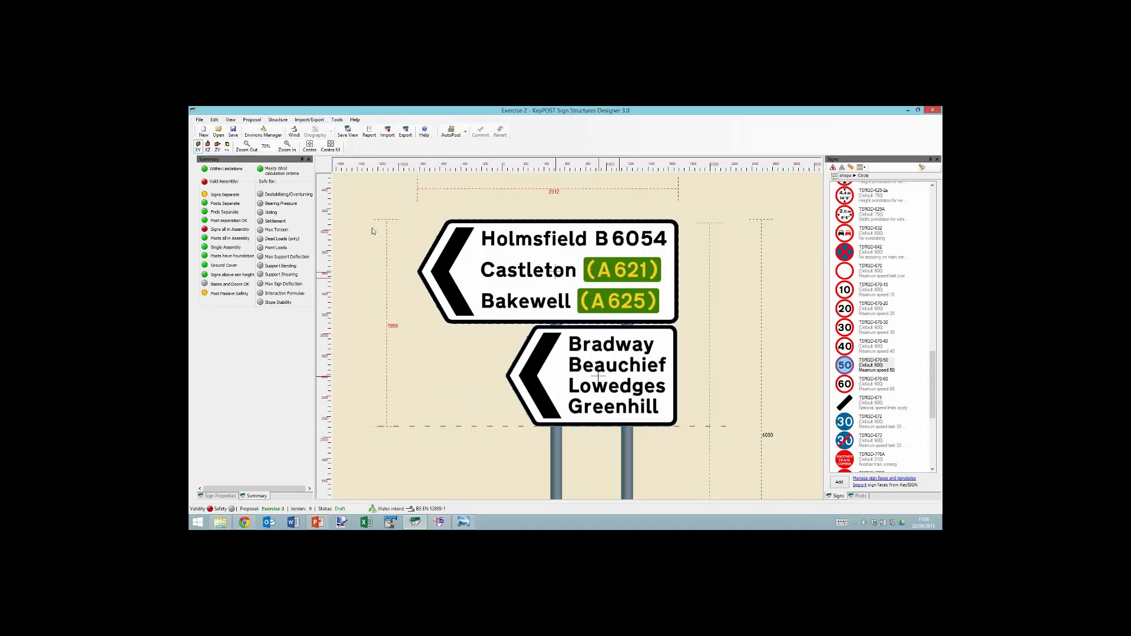
Open the Webinar proposal Unstone 1 new without saving the changes made to Exercise 2
left_click(217, 133)
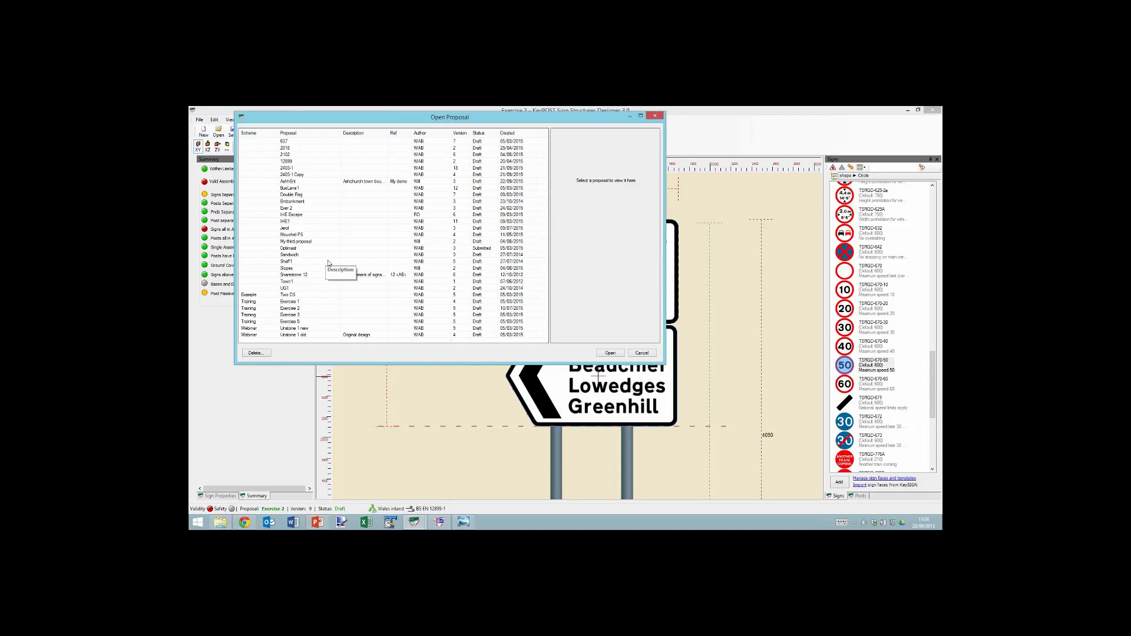
left_click(293, 328)
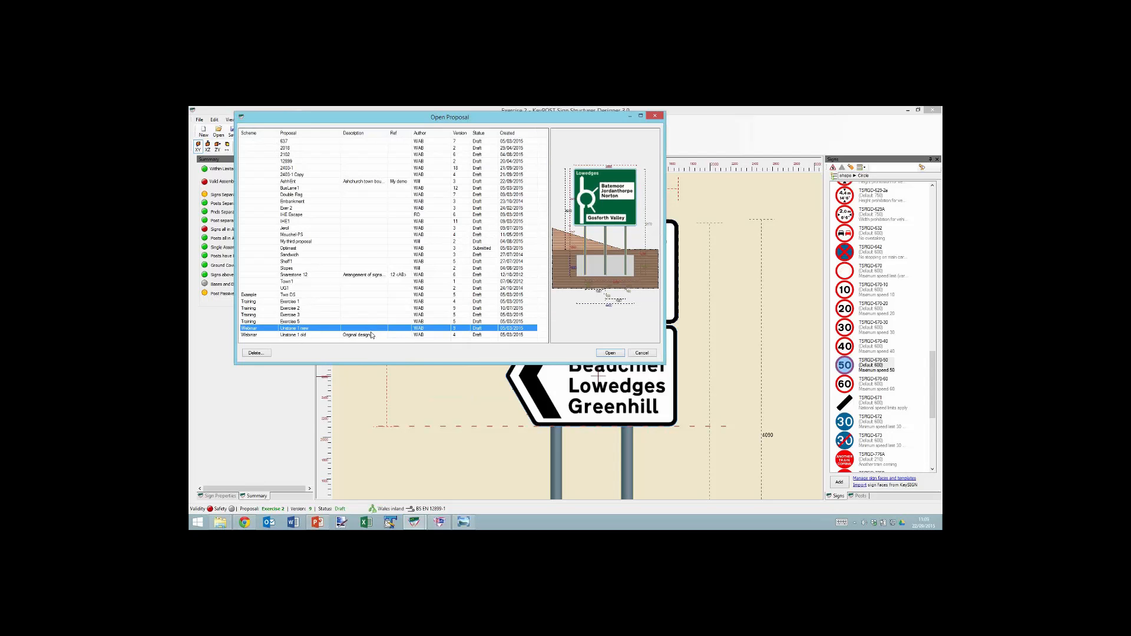
left_click(610, 353)
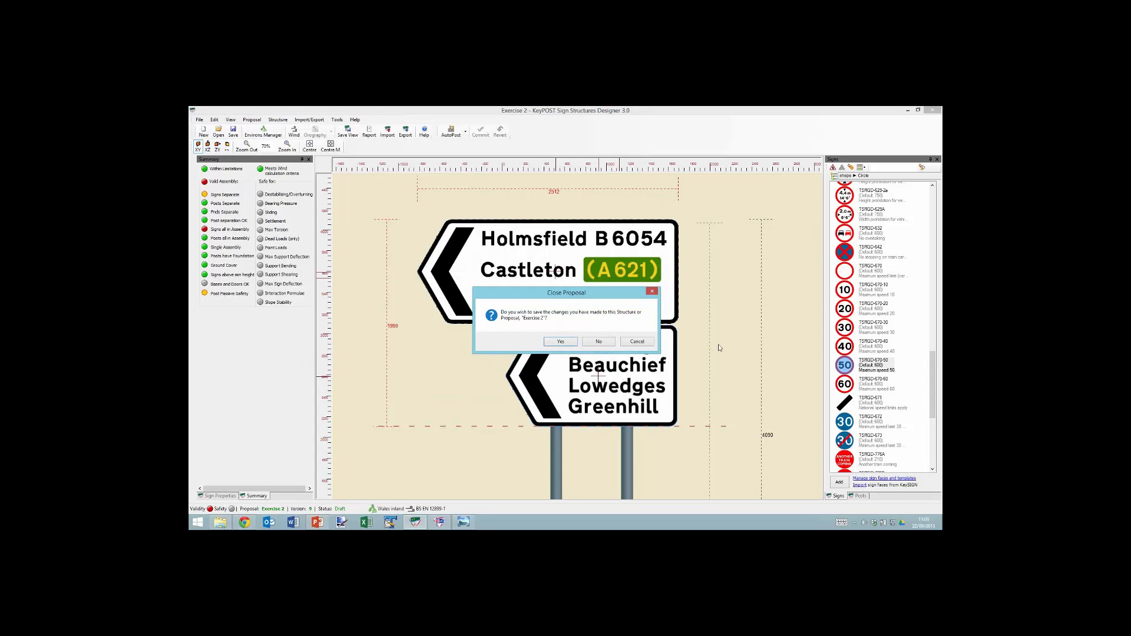
left_click(605, 342)
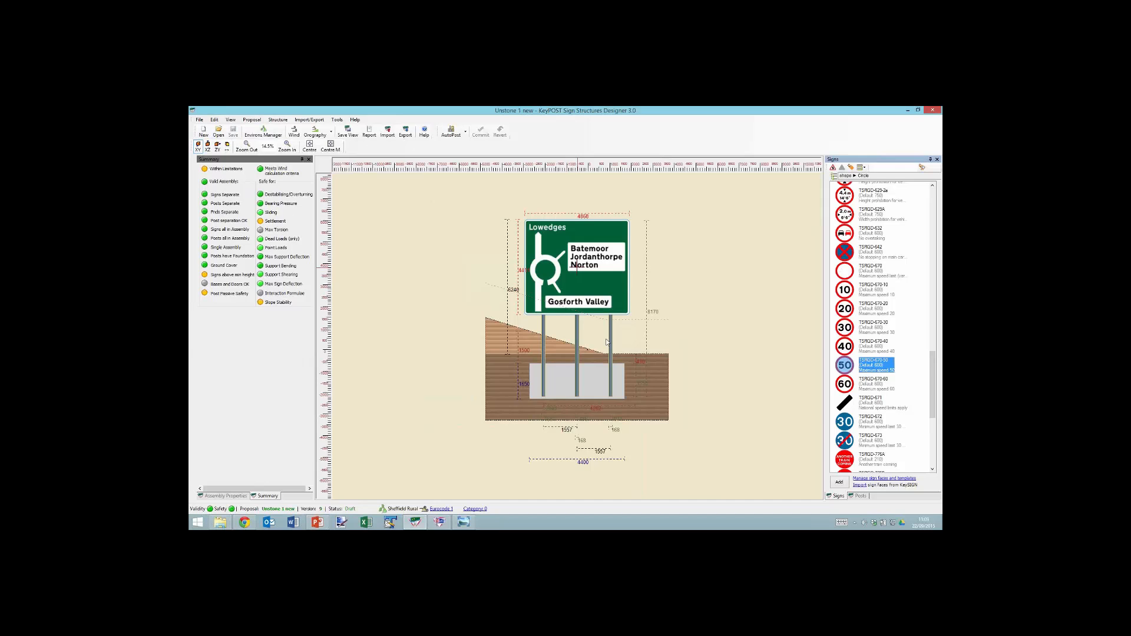
Select the sloping ground beneath the Lowedges sign and show its ground properties
double_click(576, 267)
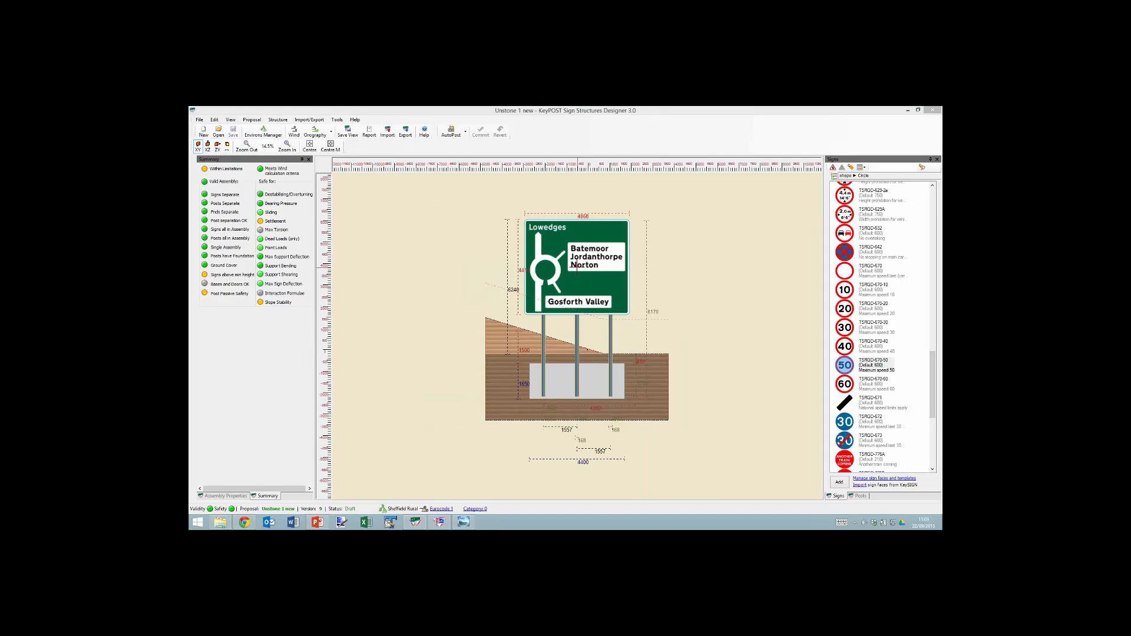
left_click(592, 118)
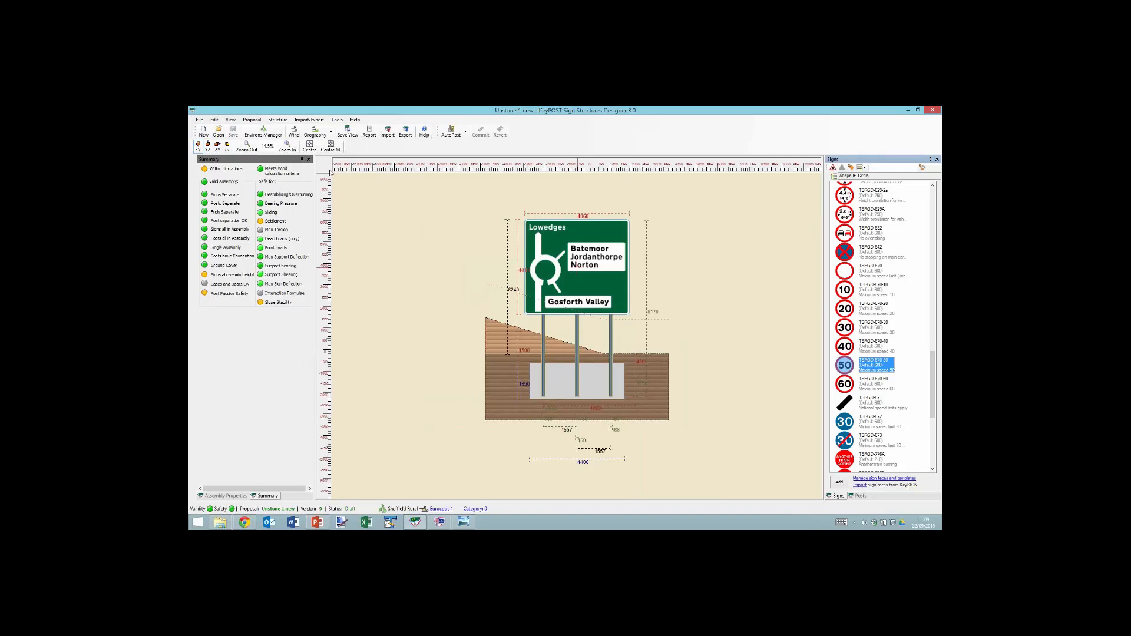
left_click(500, 350)
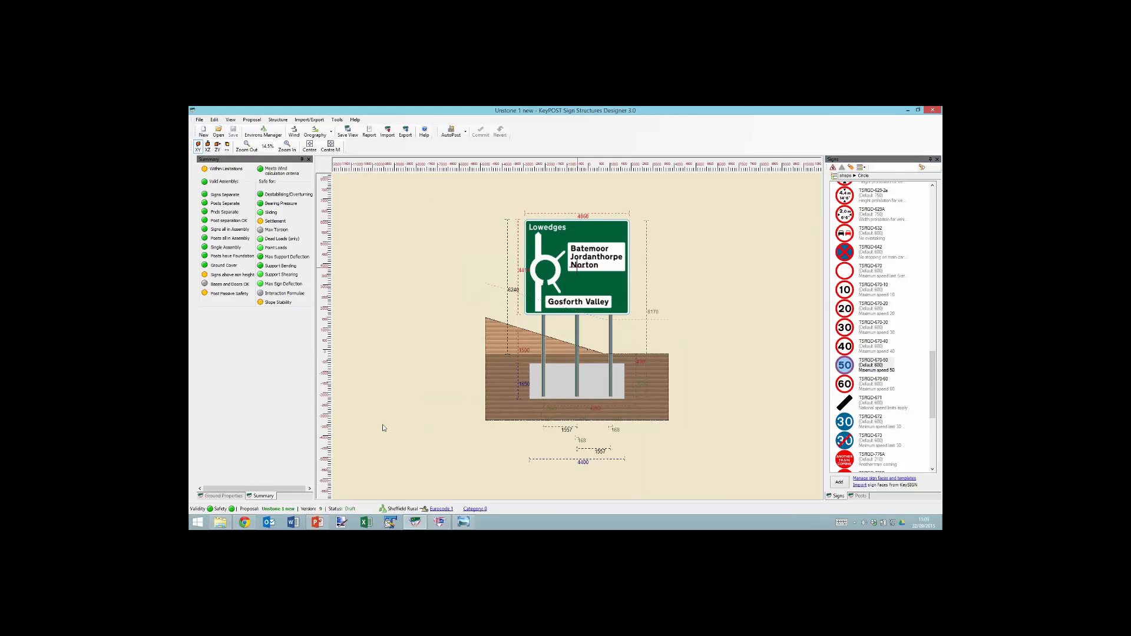
left_click(231, 495)
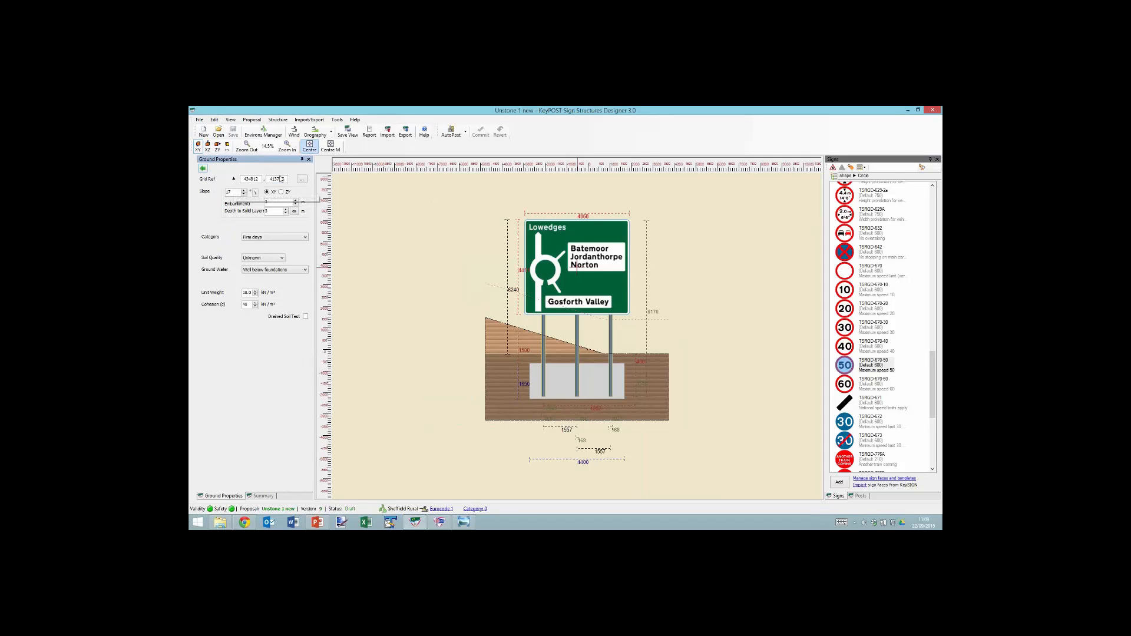
Examine the local site's orography settings, covering the feature's type, bearing, upwind length, height and distance from apex to assembly
left_click(317, 133)
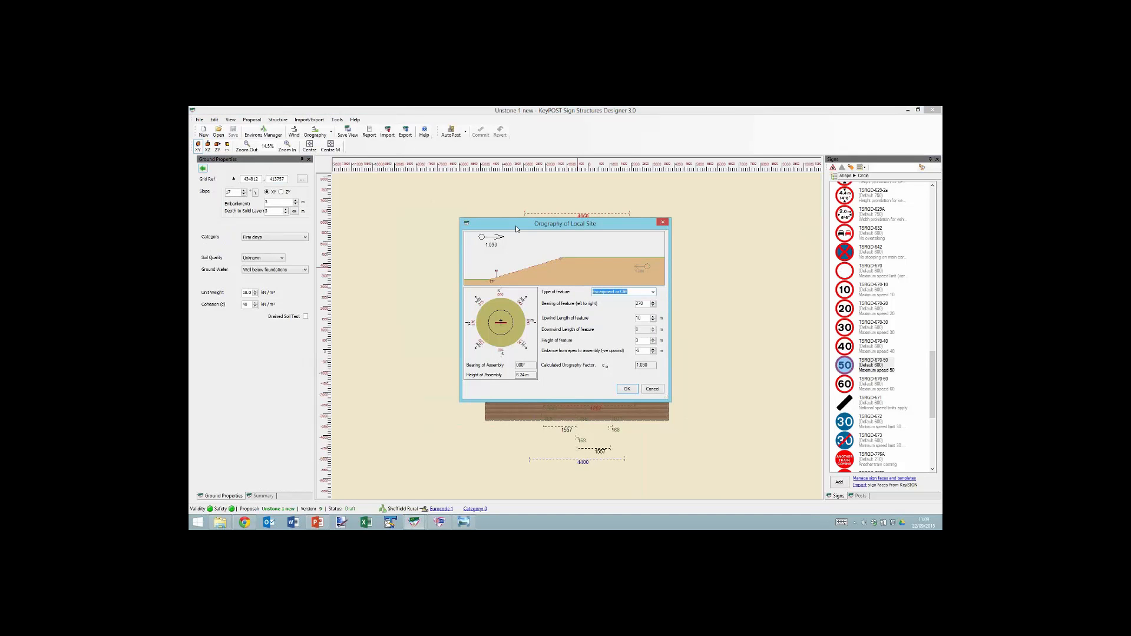
left_click_drag(513, 223, 362, 177)
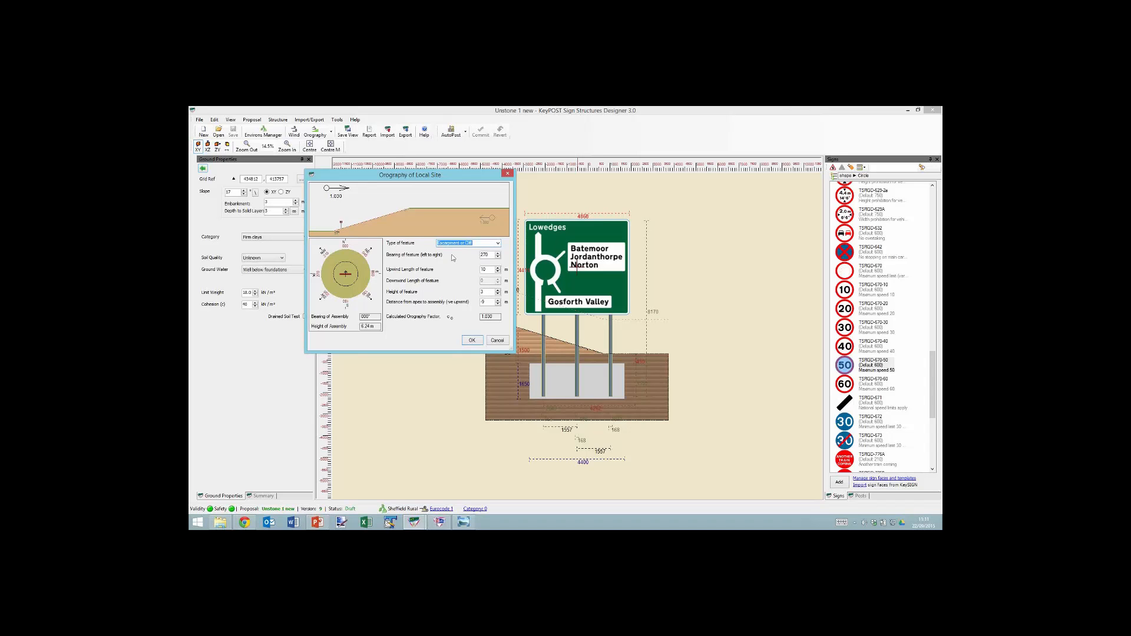
left_click(498, 256)
left_click(498, 255)
left_click(498, 258)
left_click(498, 255)
type("5")
key("Tab")
left_click(489, 302)
key("Tab")
key("ctrl")
key("ctrl")
key("ctrl")
key("ctrl")
key("ctrl")
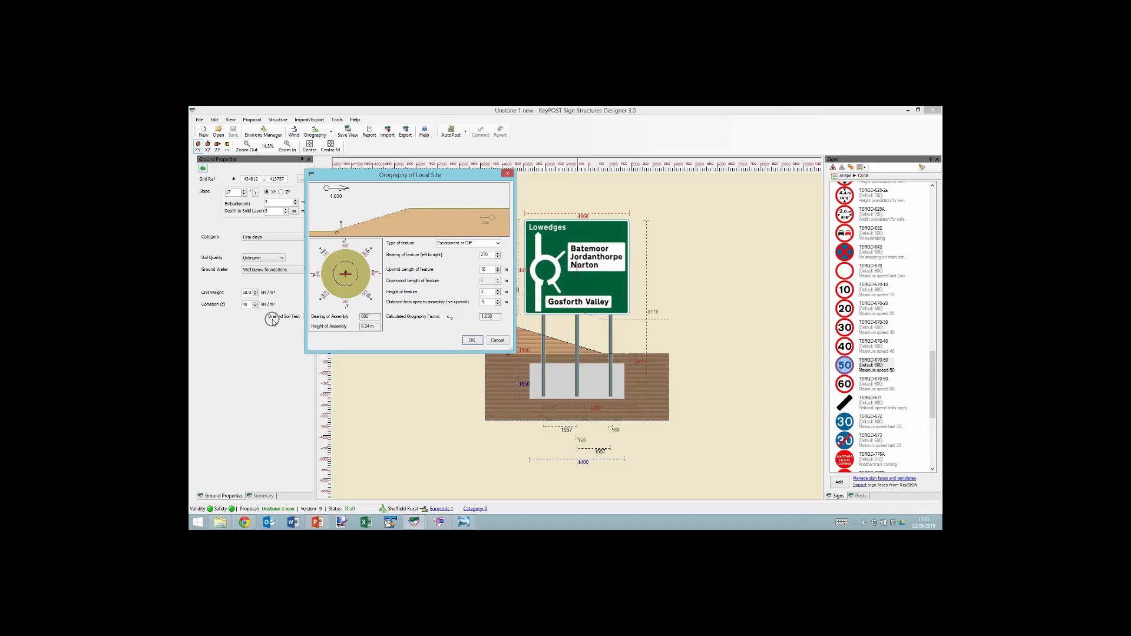